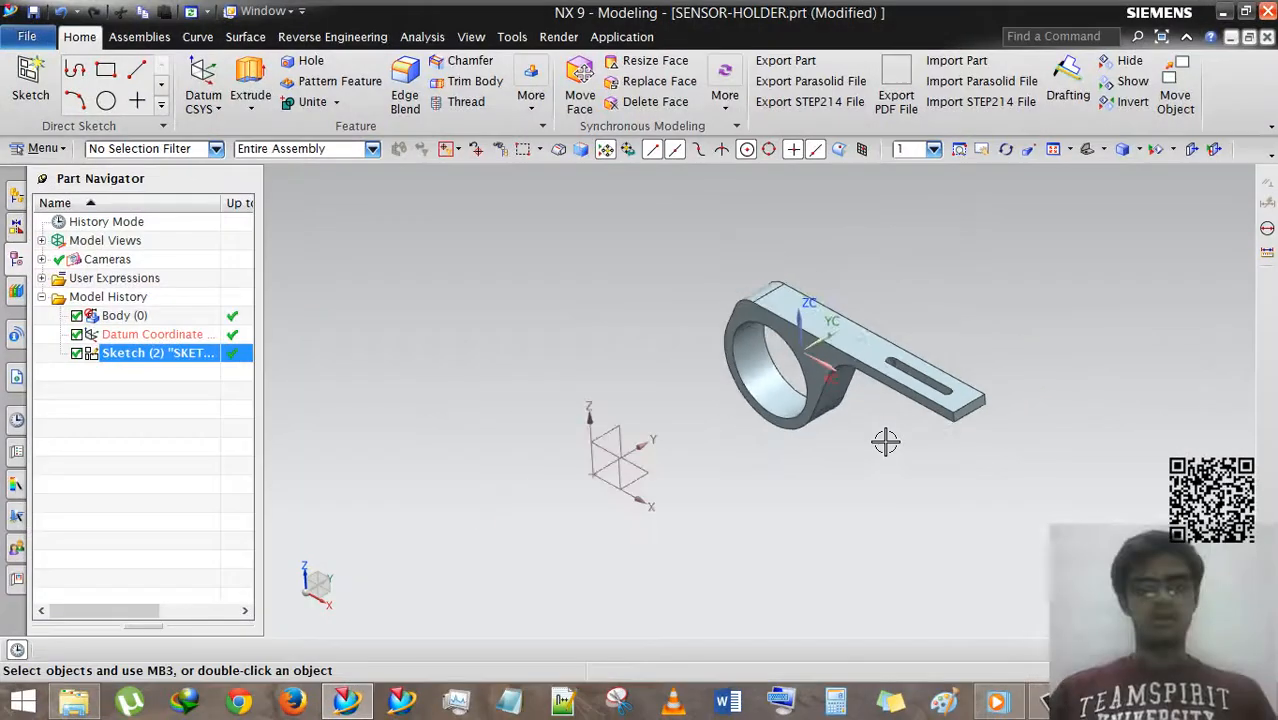
# - Open the existing sketch in the model history for editing
pyautogui.rightClick(195, 369)
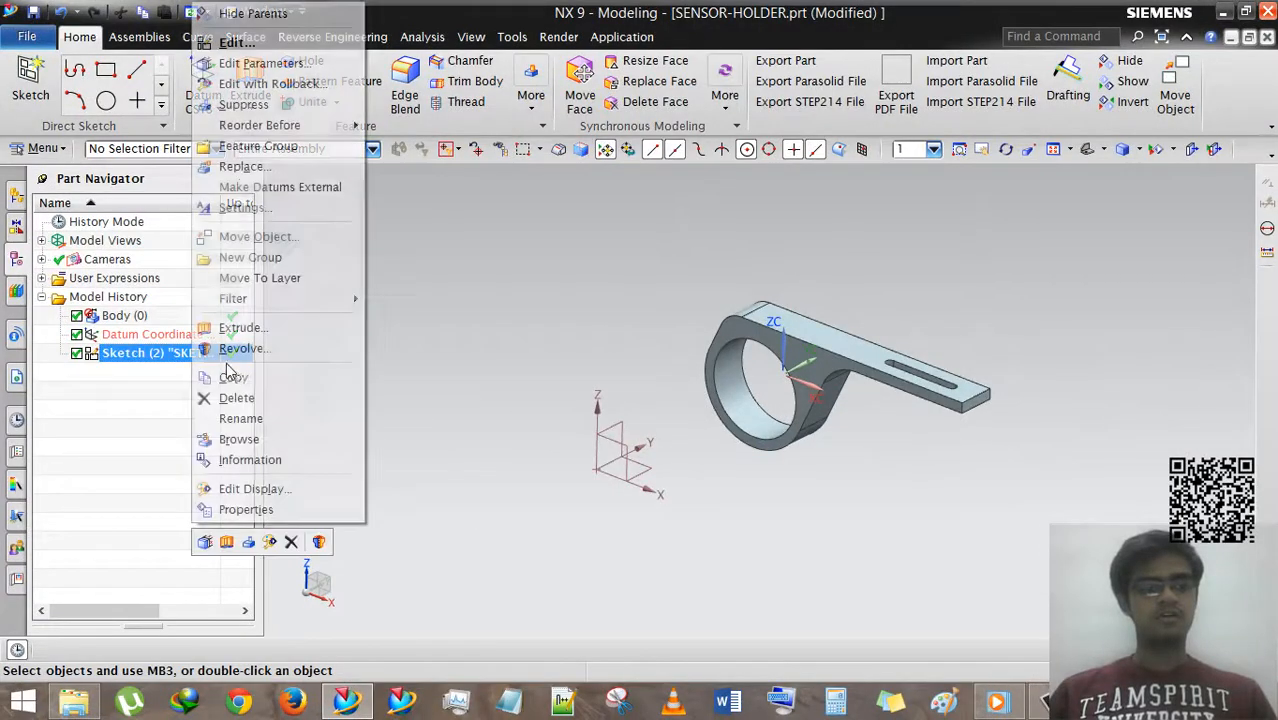
pyautogui.click(234, 45)
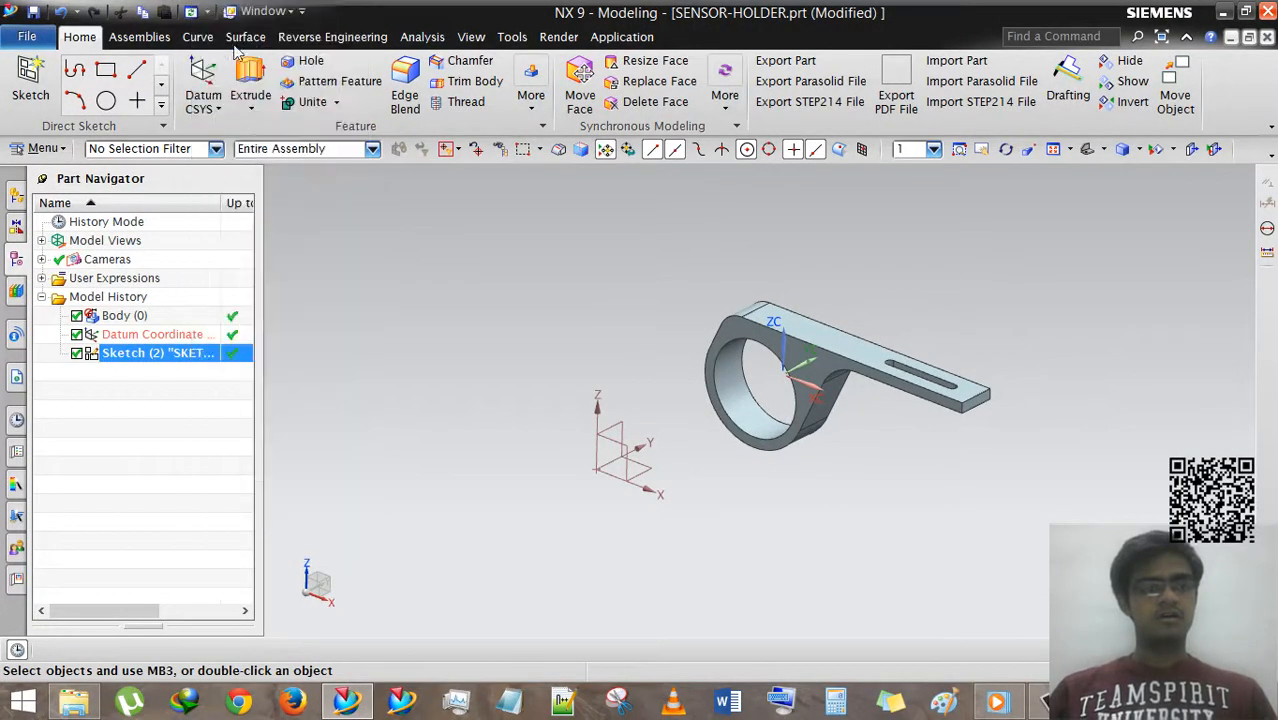
pyautogui.click(129, 104)
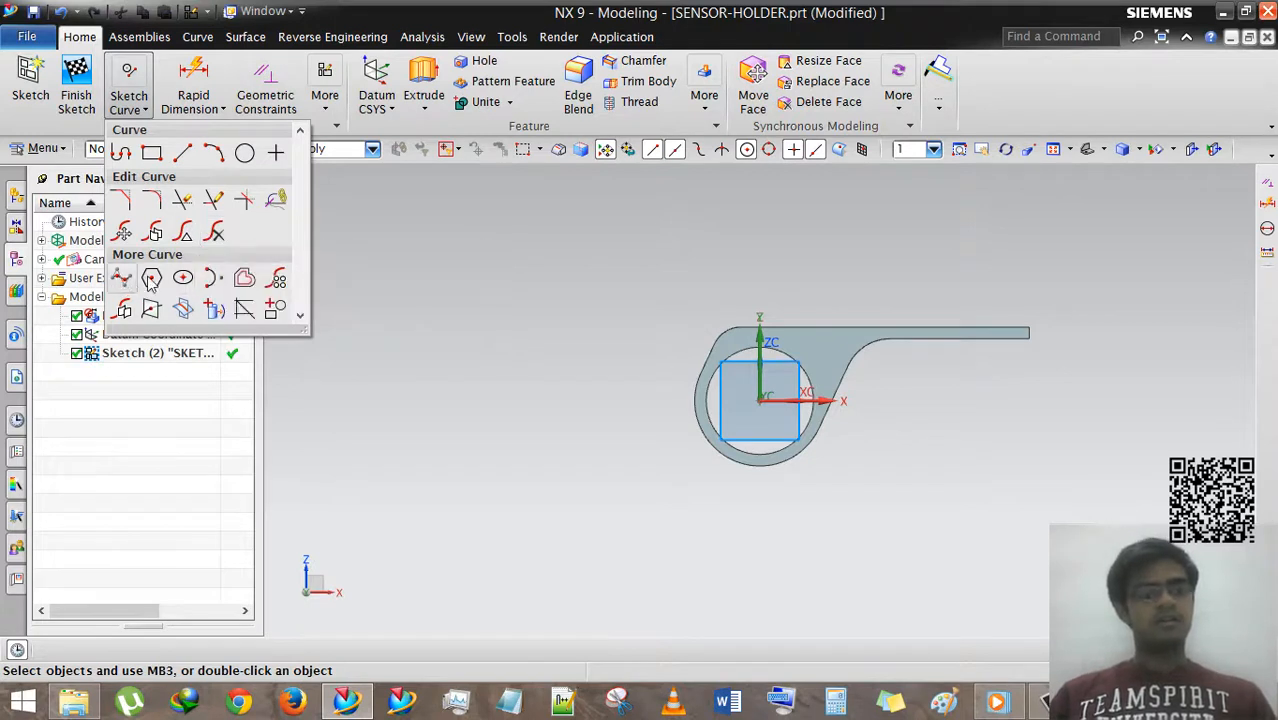
pyautogui.click(510, 308)
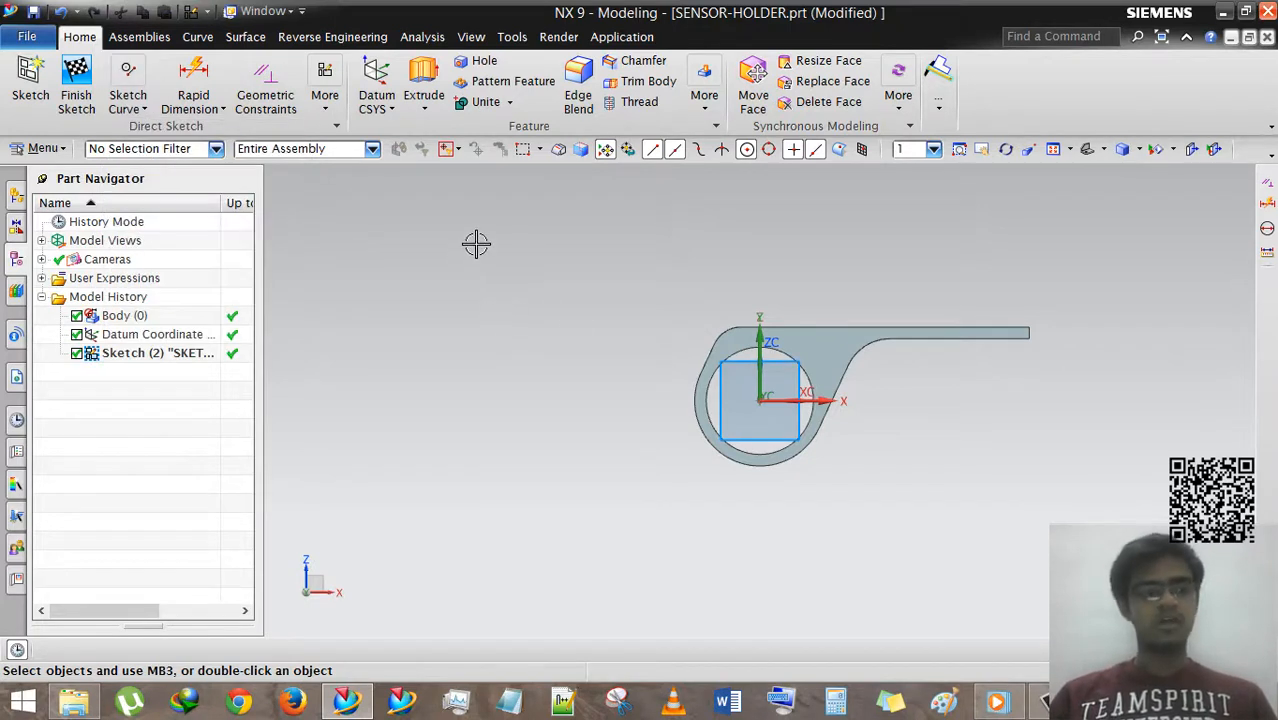
# - Inspect the sensor holder and the sketch plane in 3D, and orient the view to the active sketch plane
pyautogui.moveTo(660, 395); pyautogui.dragTo(602, 408, button='middle')
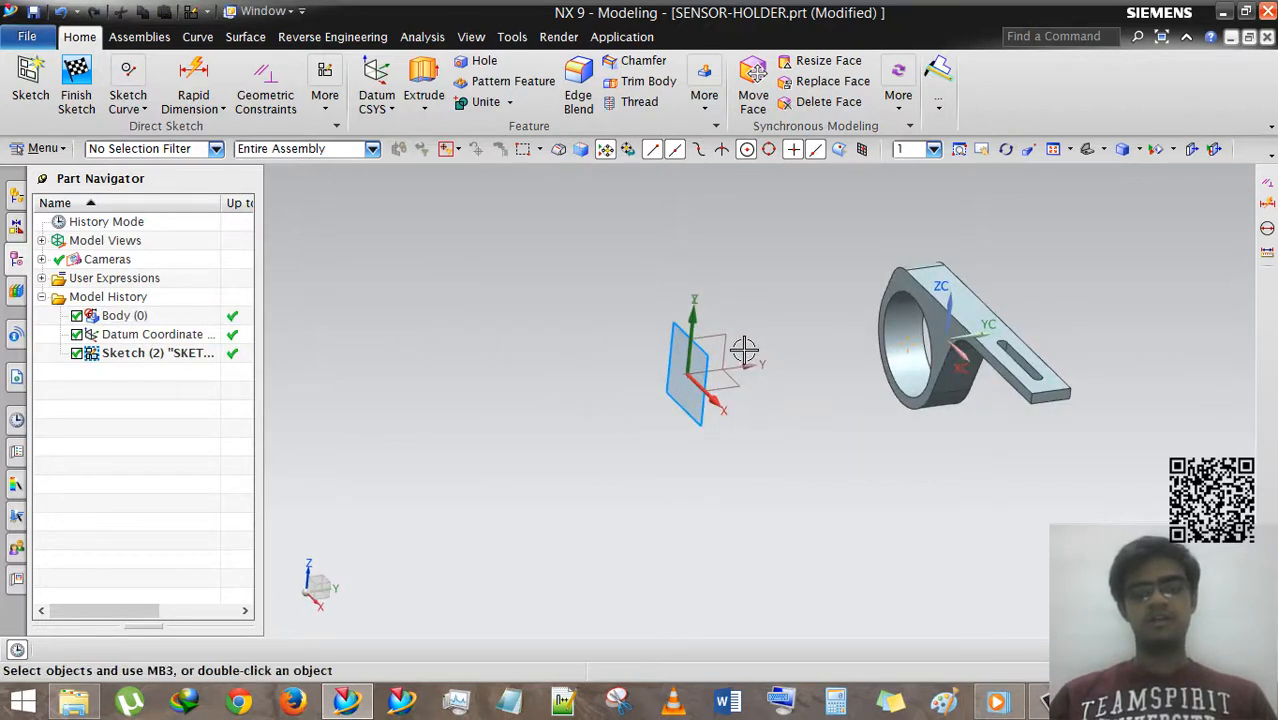
pyautogui.scroll(3, 666, 358)
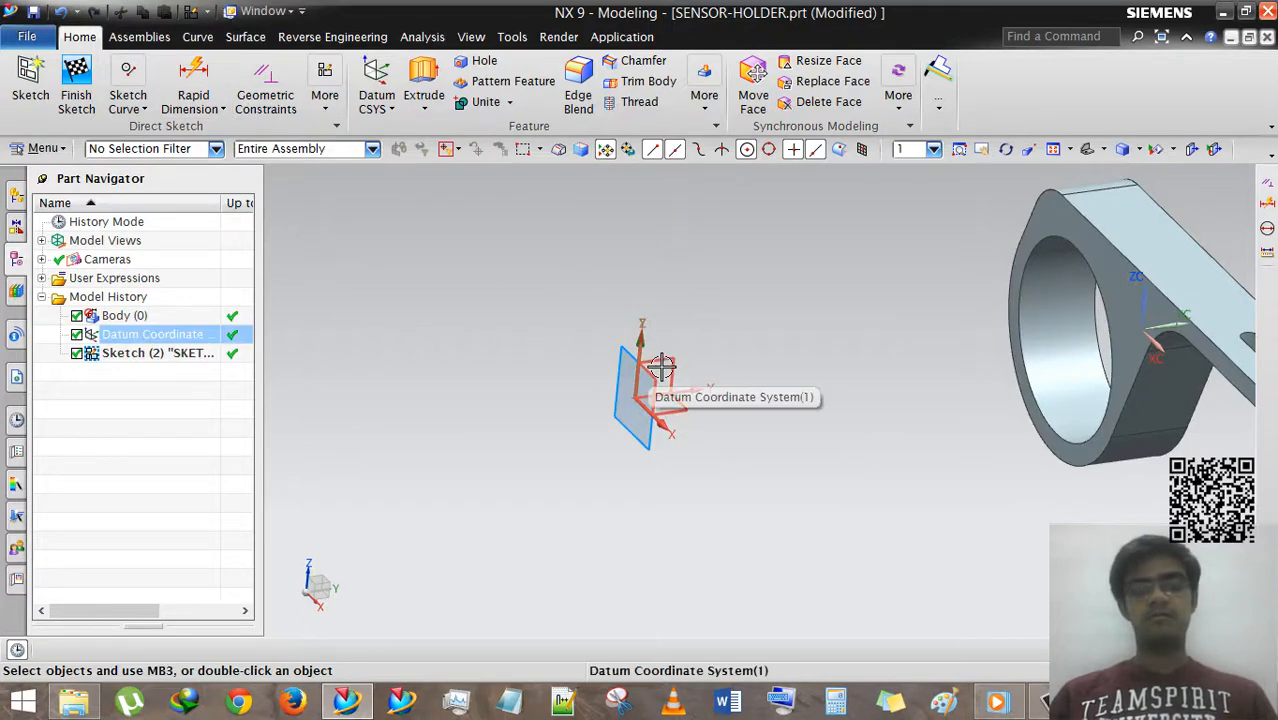
pyautogui.moveTo(610, 434); pyautogui.dragTo(633, 449, button='middle')
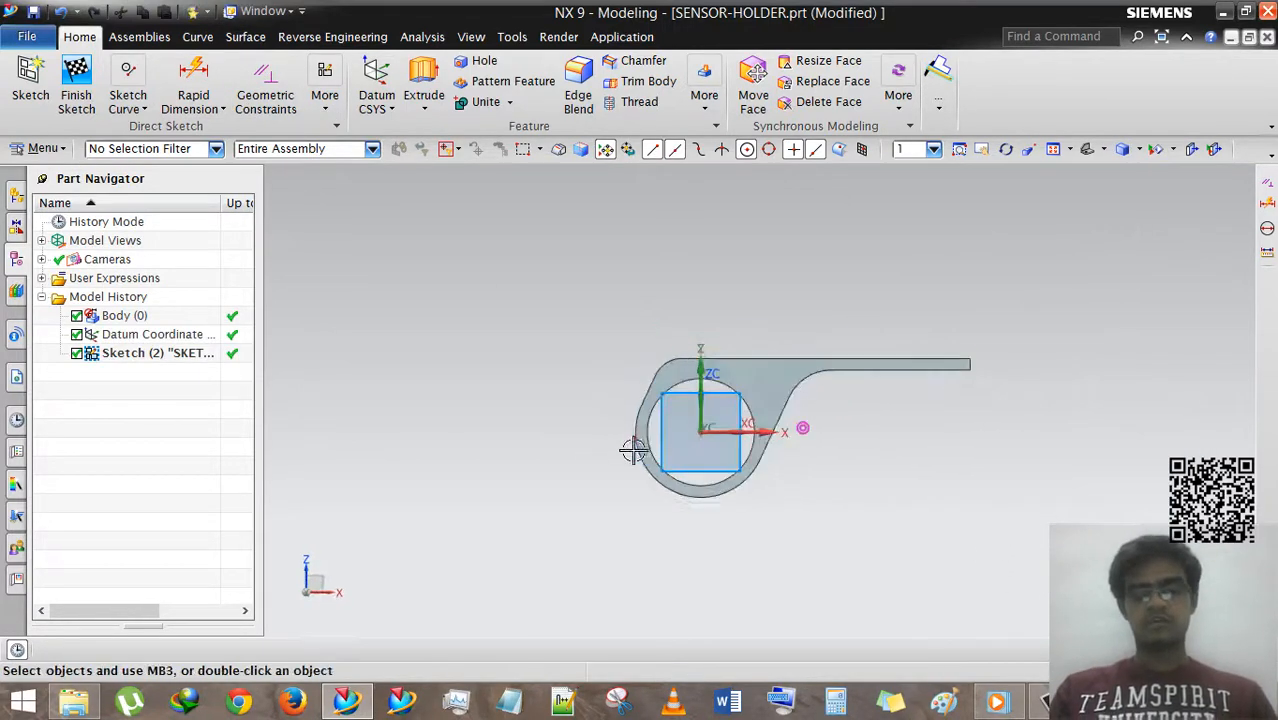
pyautogui.scroll(2, 754, 478)
pyautogui.rightClick(410, 282)
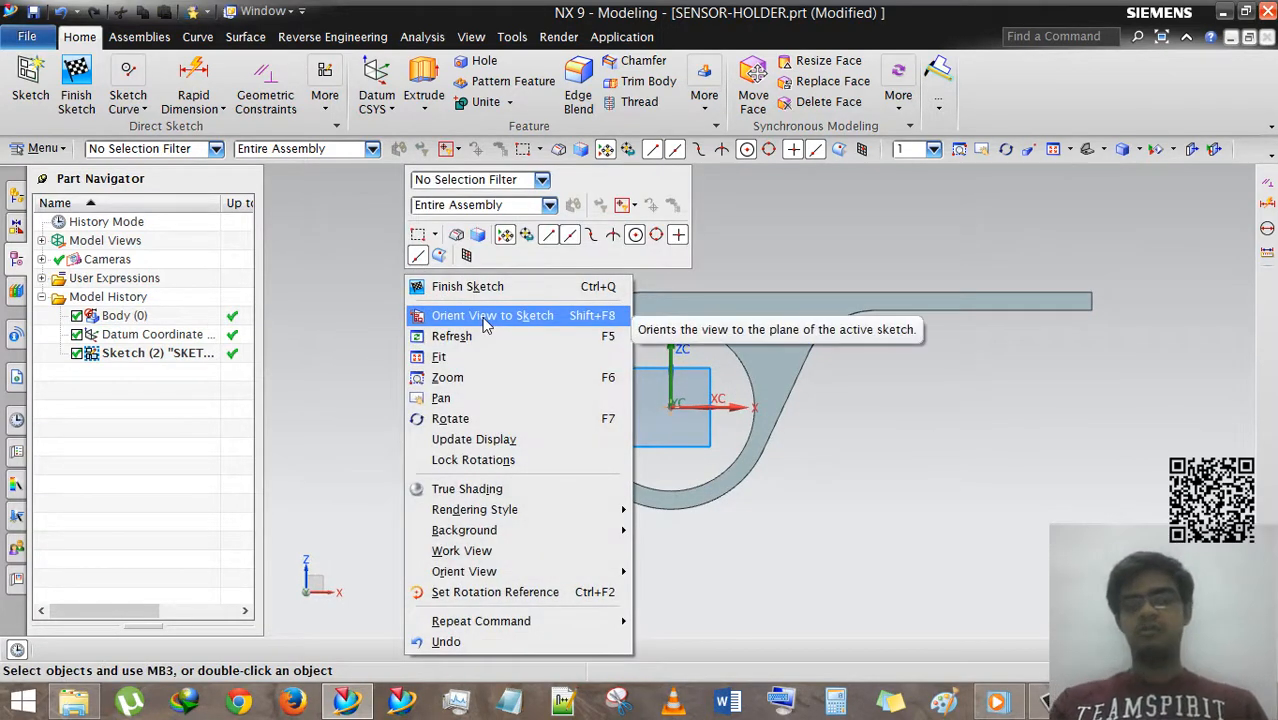
pyautogui.click(410, 315)
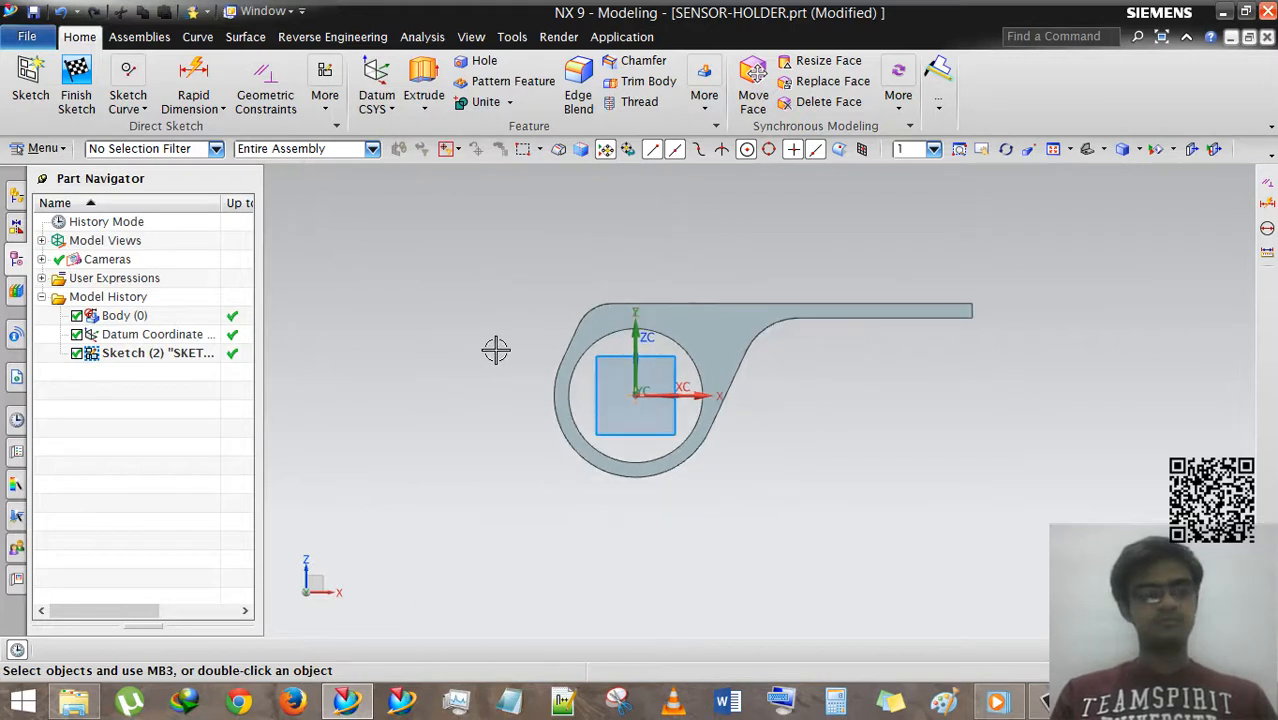
# - Project the body's long upper edge and adjoining rounded corner onto the sketch as associative curves with output curve type Original
pyautogui.click(128, 108)
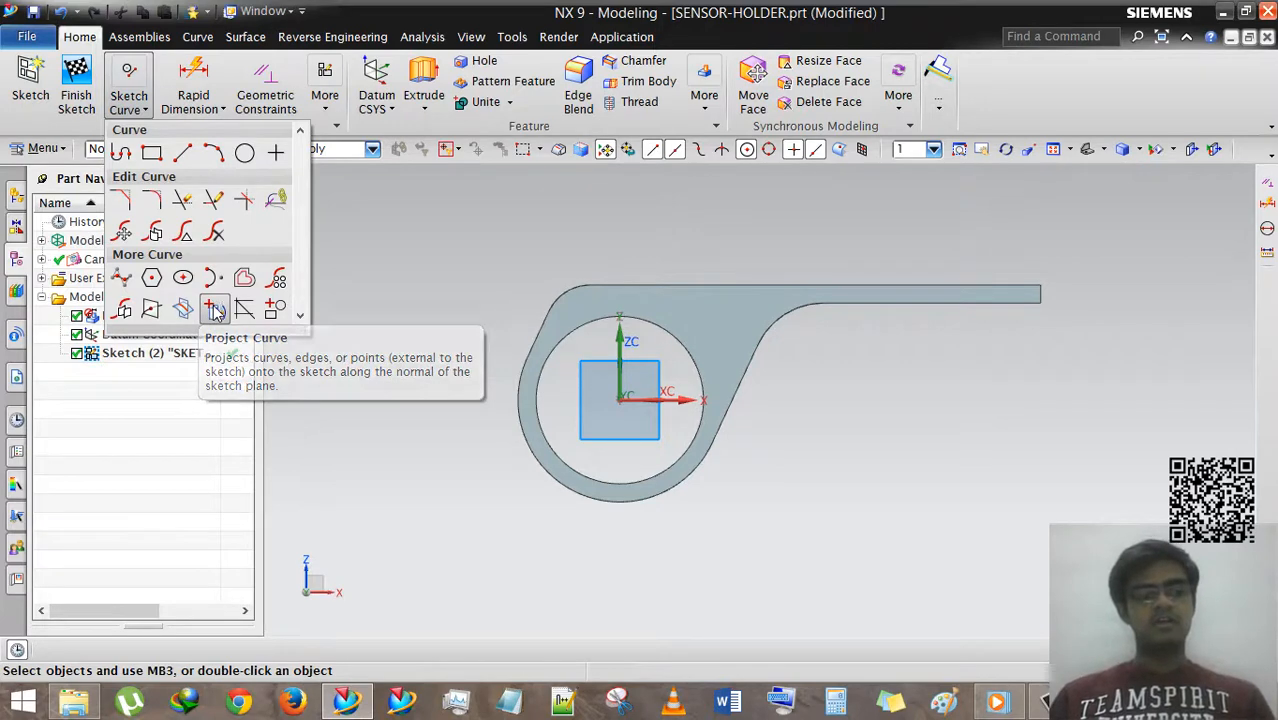
pyautogui.click(215, 313)
pyautogui.click(397, 284)
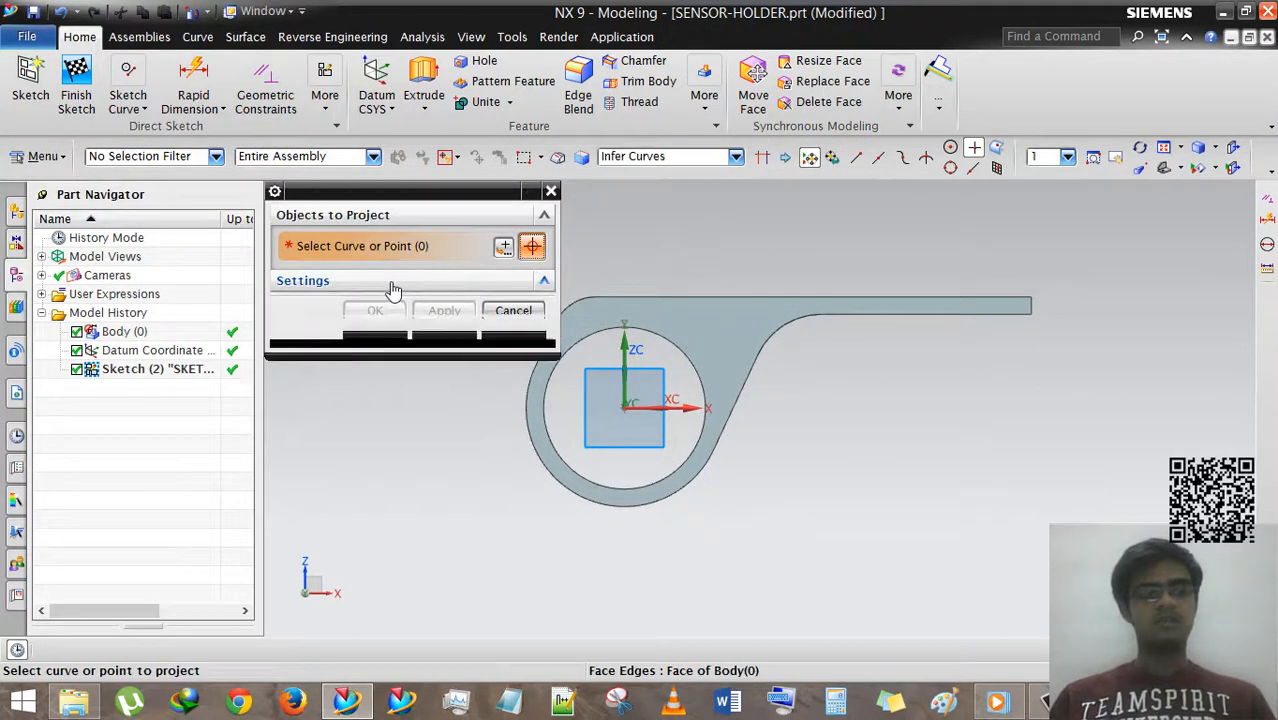
pyautogui.click(462, 330)
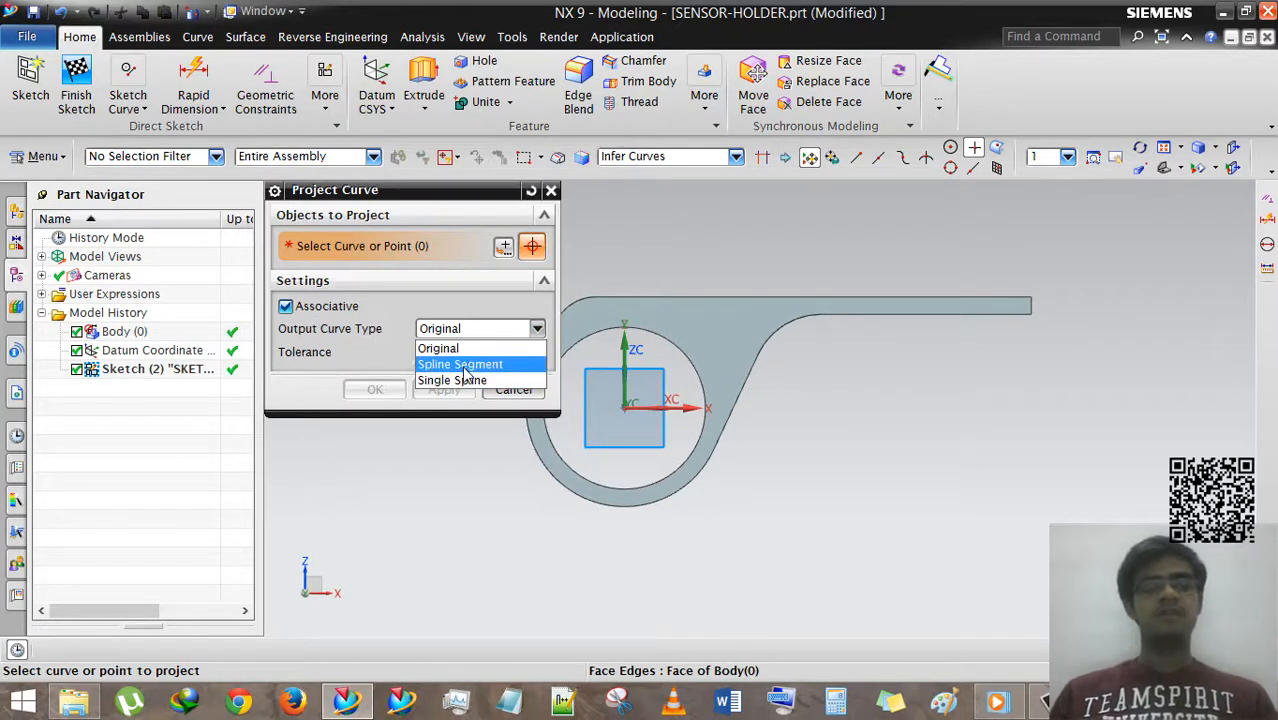
pyautogui.click(455, 348)
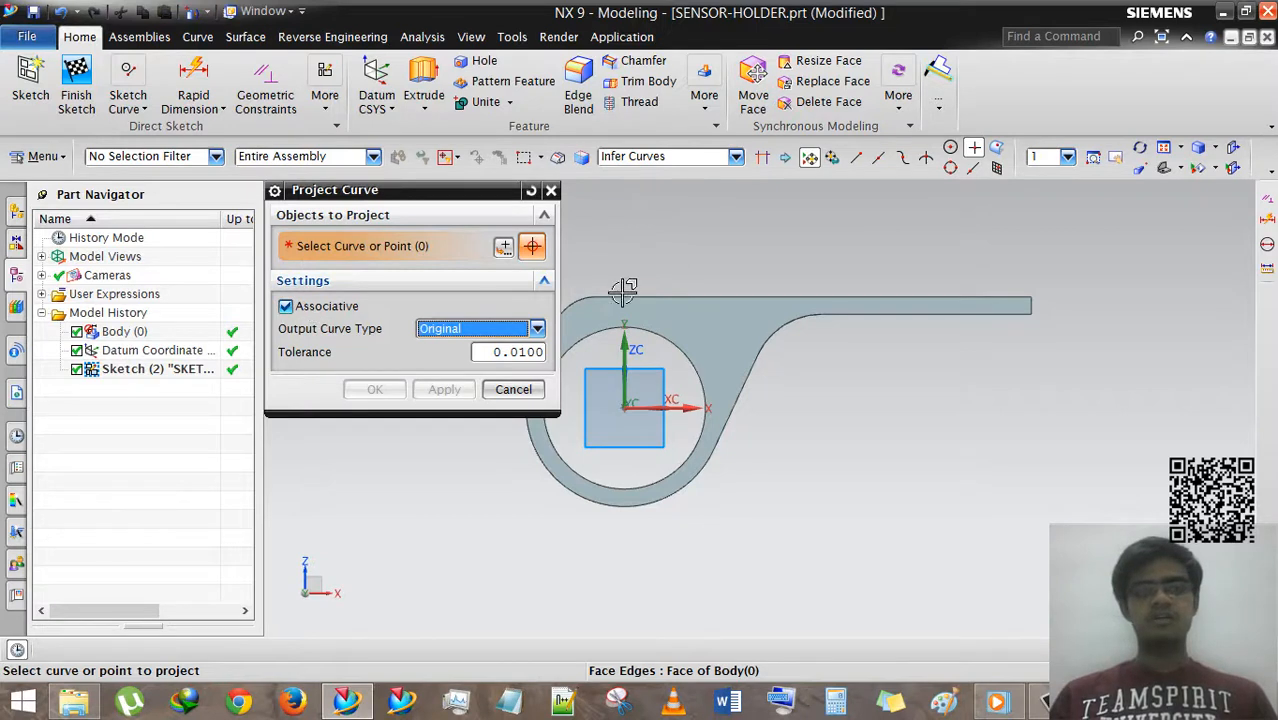
pyautogui.scroll(-1, 948, 342)
pyautogui.scroll(2, 704, 347)
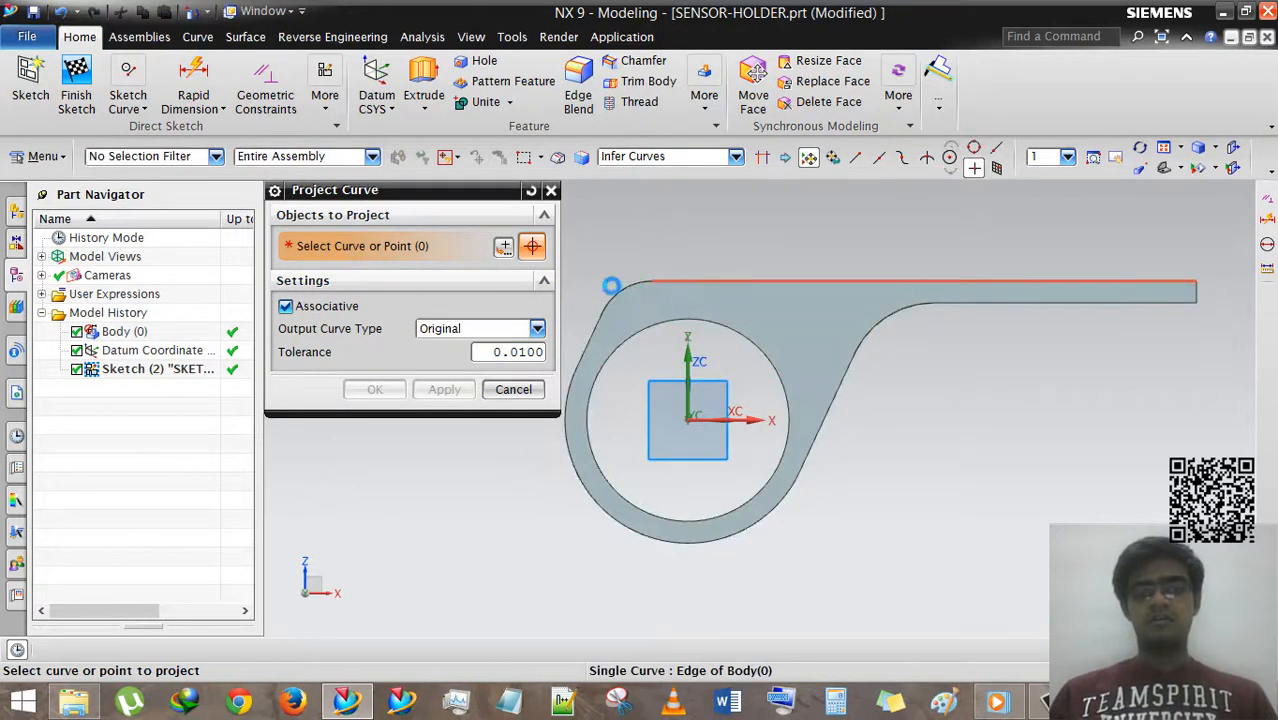
pyautogui.click(618, 286)
pyautogui.click(612, 314)
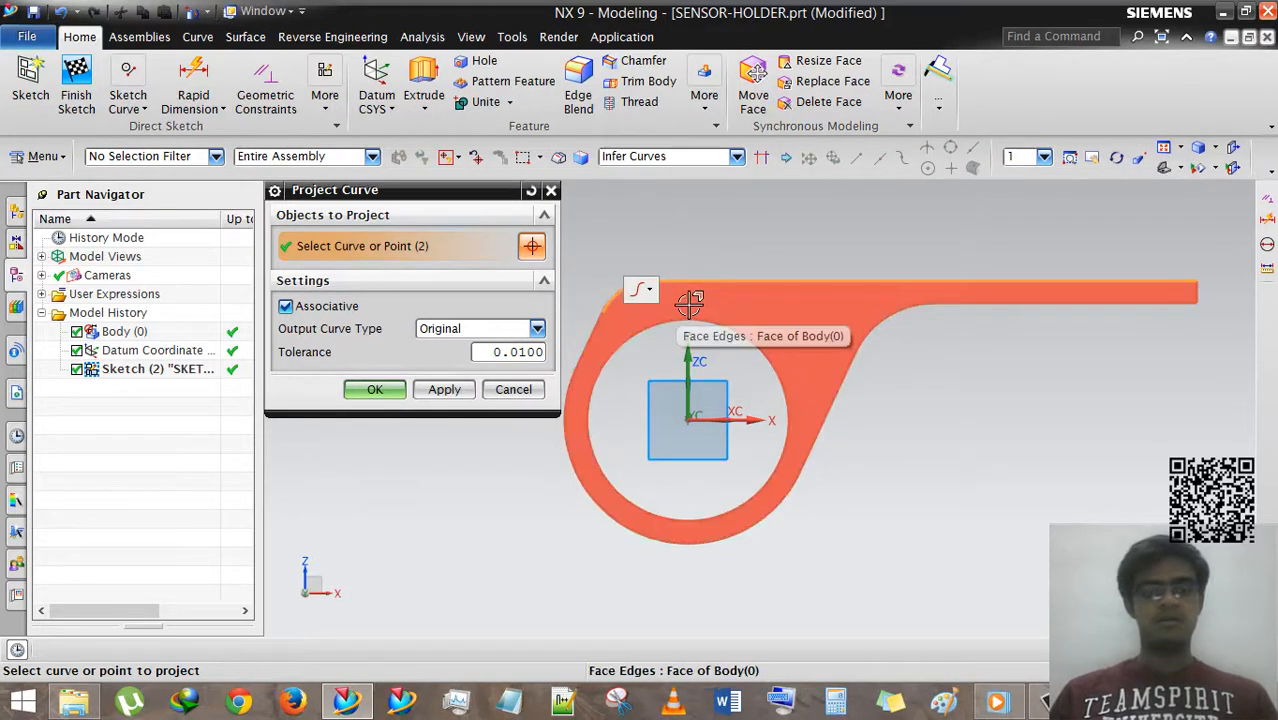
pyautogui.click(444, 390)
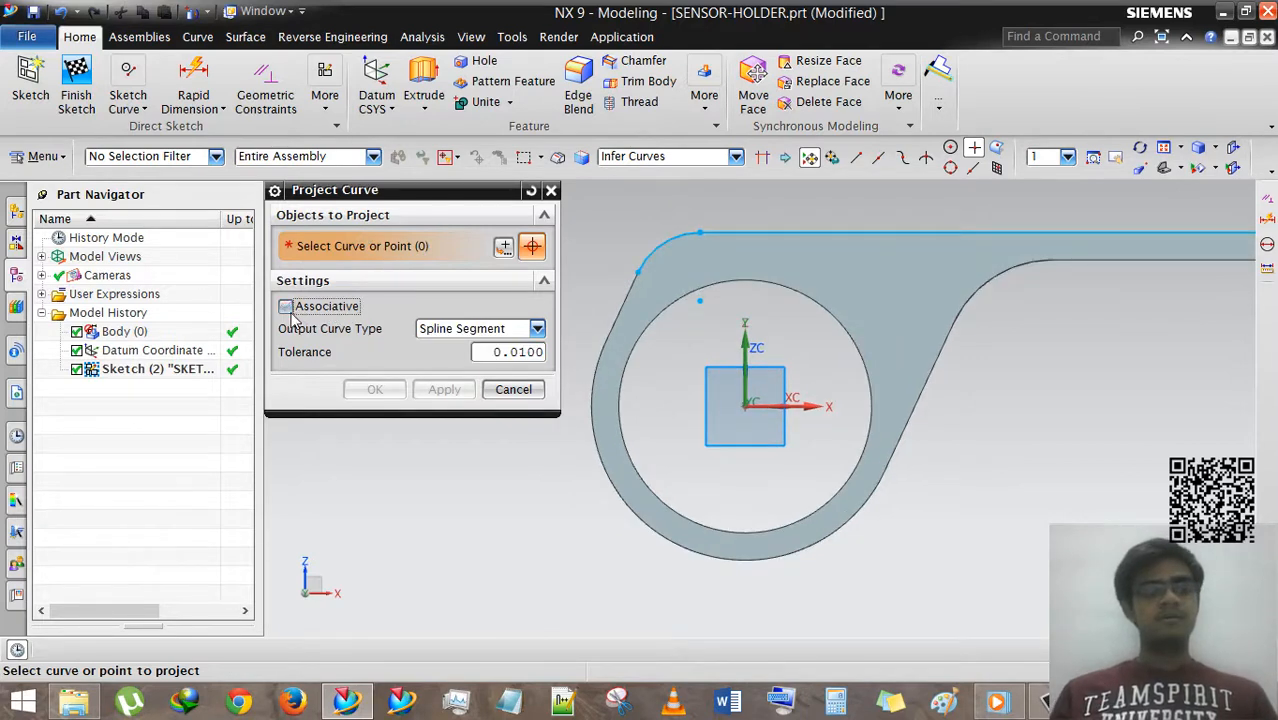
# - Project the ring's outer arc onto the sketch as a non-associative curve with output curve type Original
pyautogui.click(424, 334)
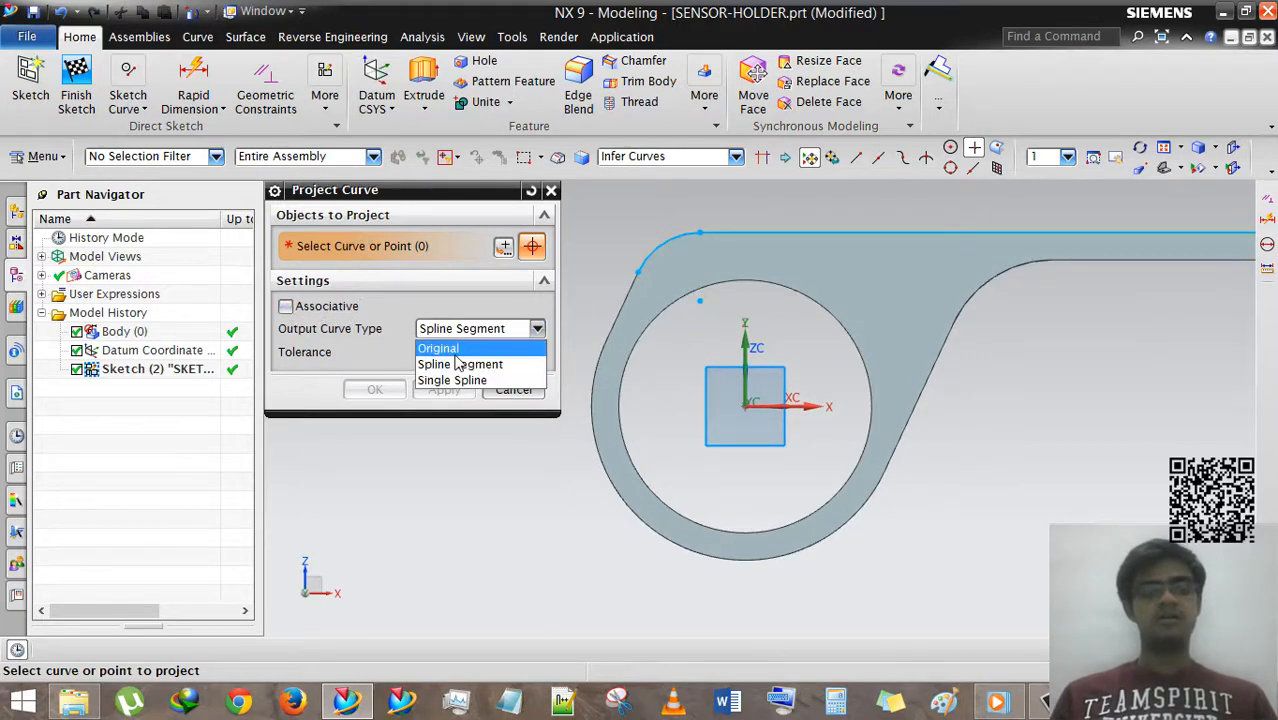
pyautogui.click(453, 352)
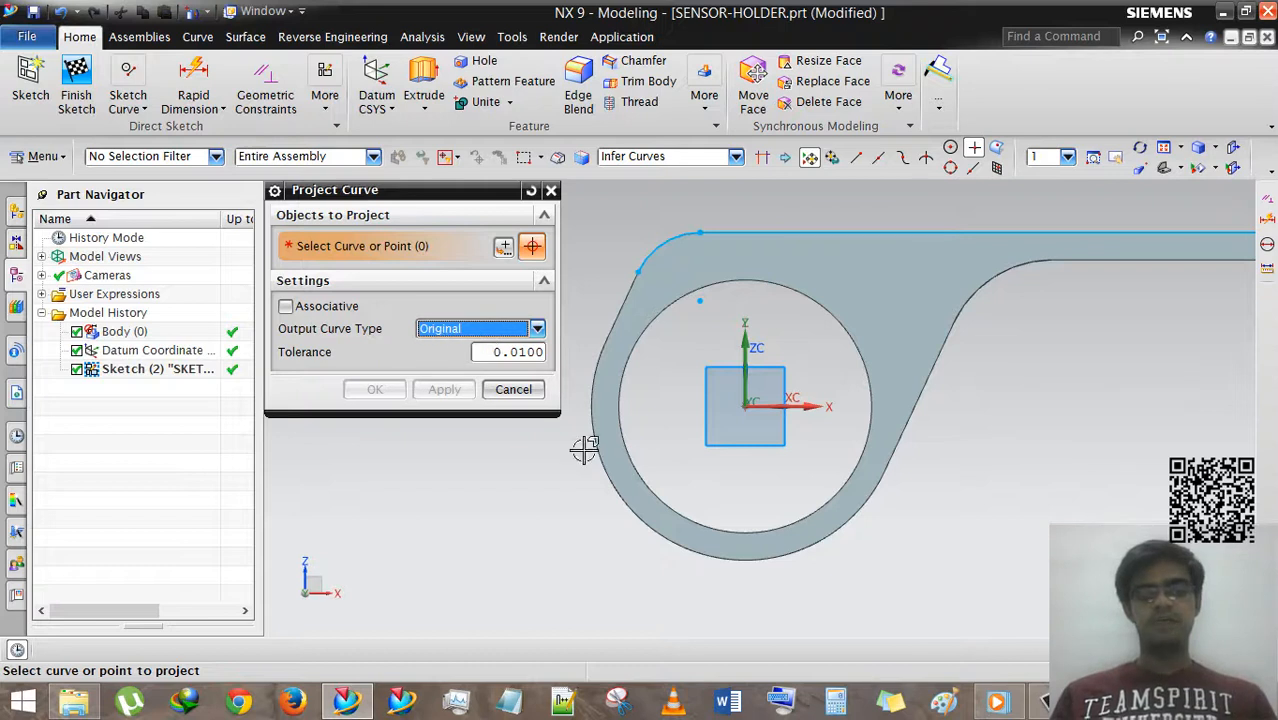
pyautogui.click(612, 488)
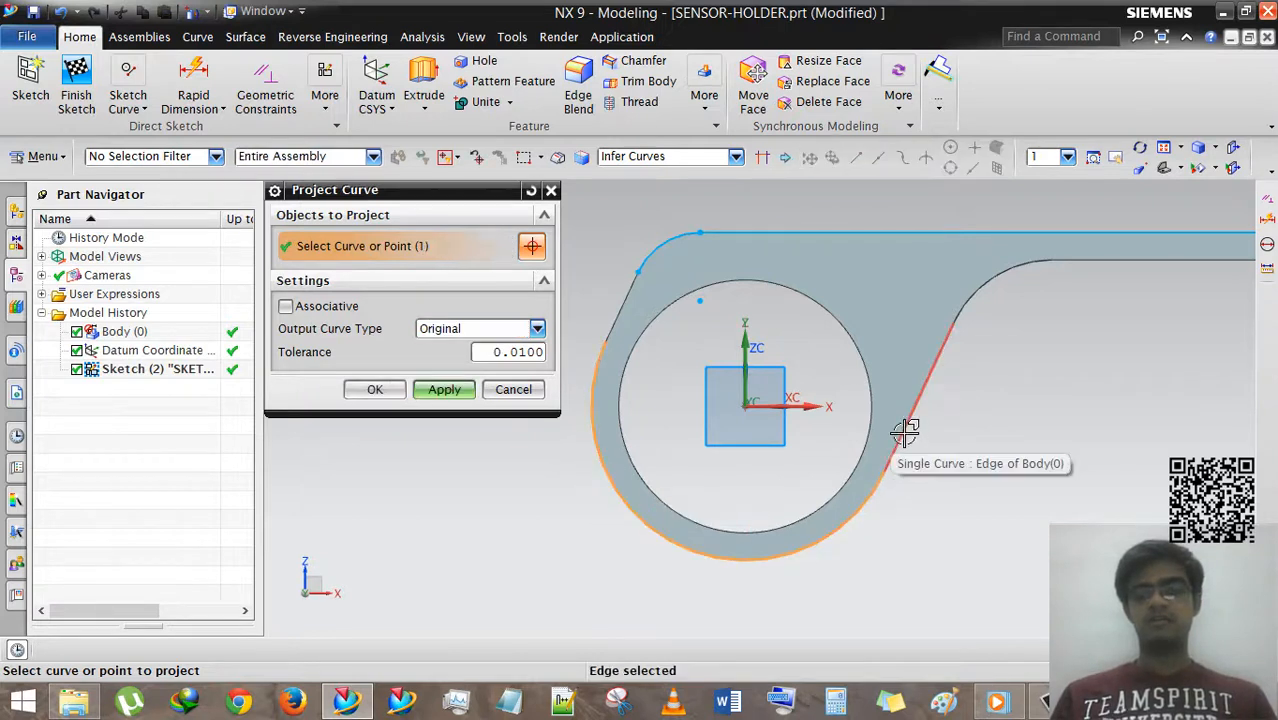
pyautogui.click(442, 391)
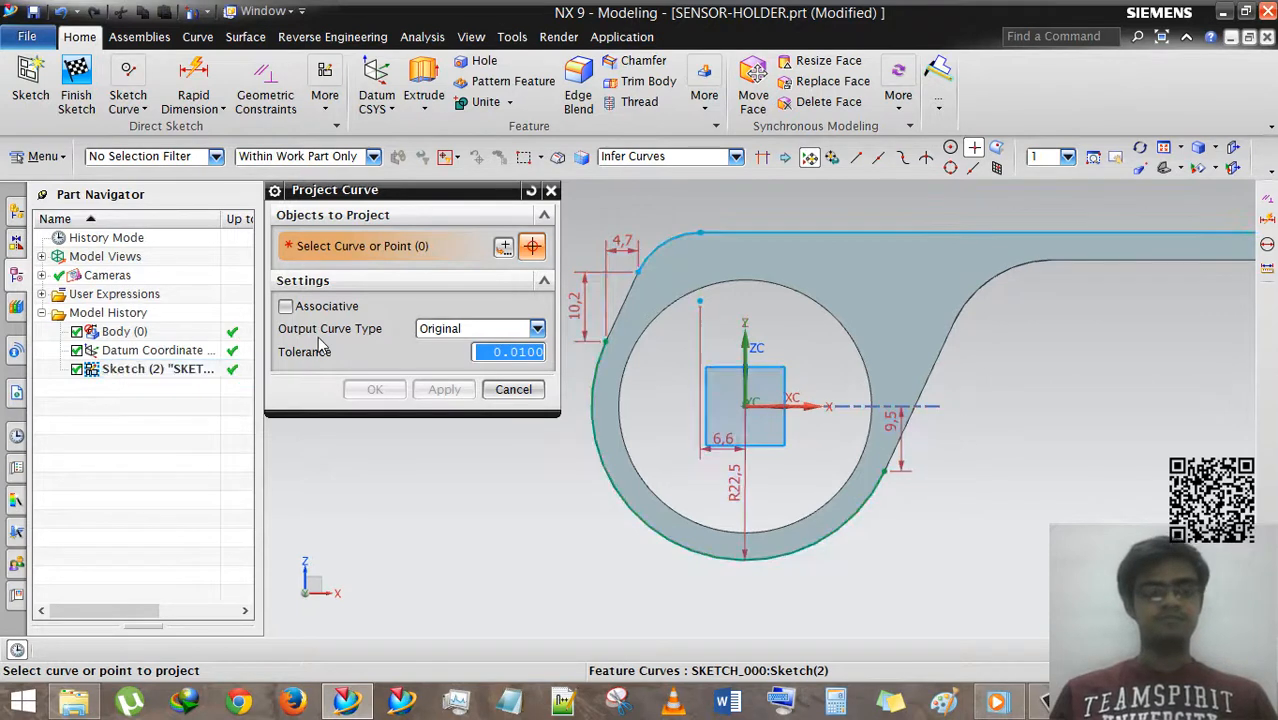
pyautogui.click(513, 389)
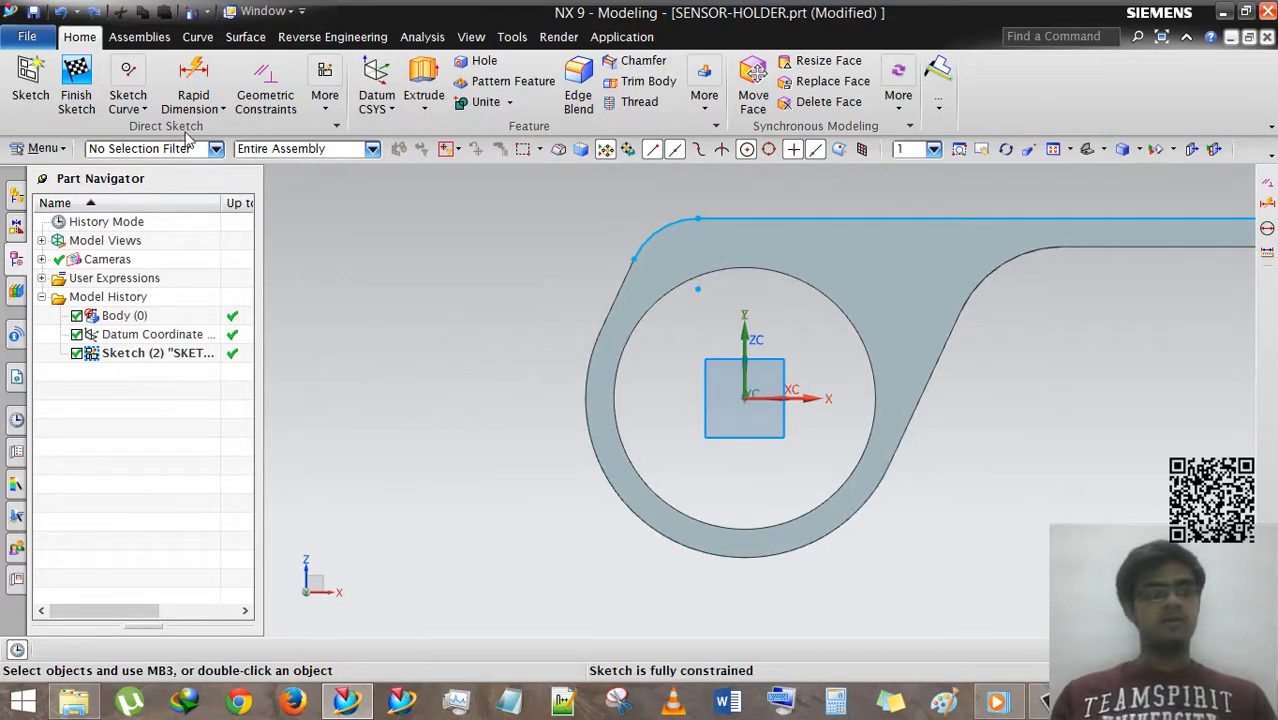
# - Project the ring's outer arc, the slanted edge and the concave fillet edge as one non-associative Single Spline, and undo the projection
pyautogui.click(130, 100)
pyautogui.click(213, 278)
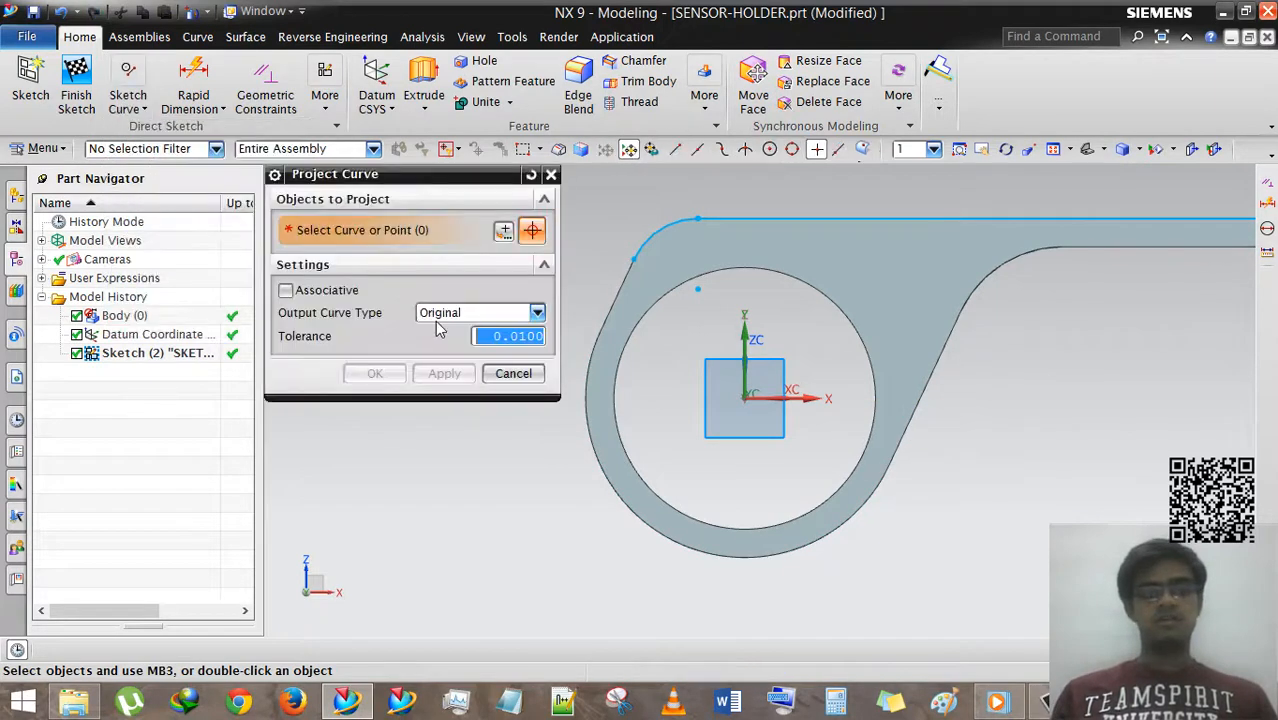
pyautogui.click(480, 328)
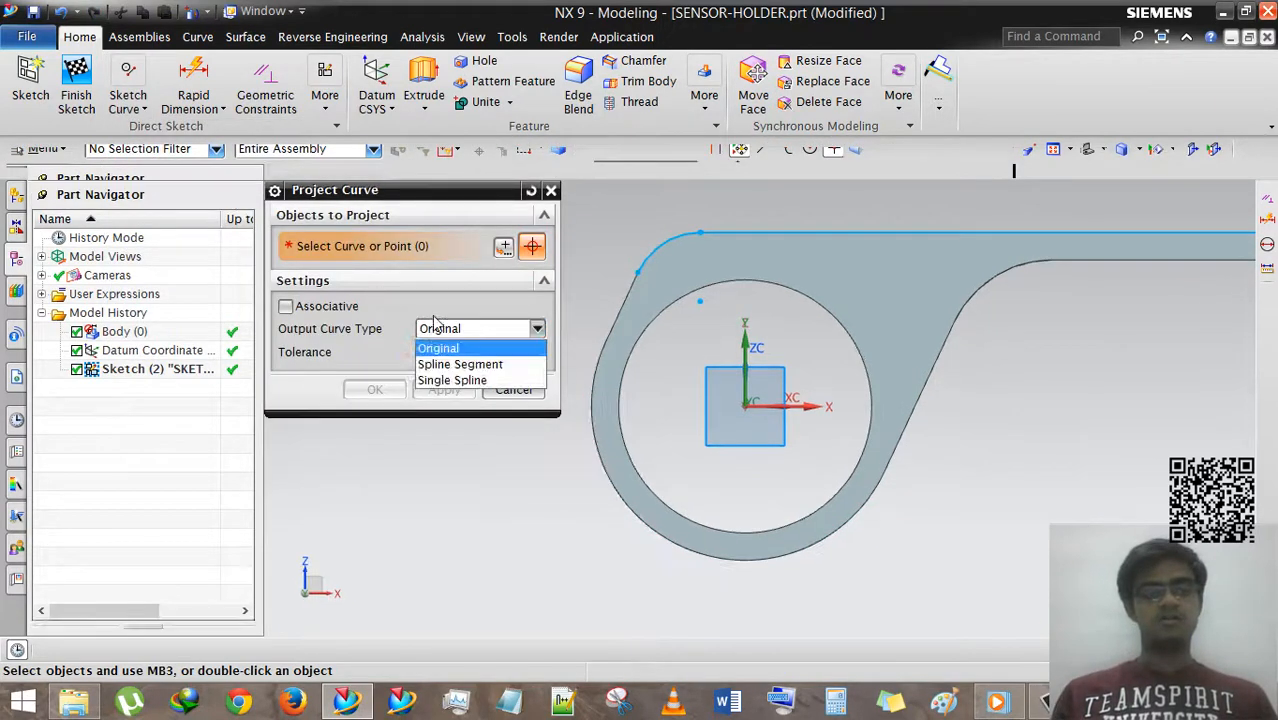
pyautogui.click(459, 366)
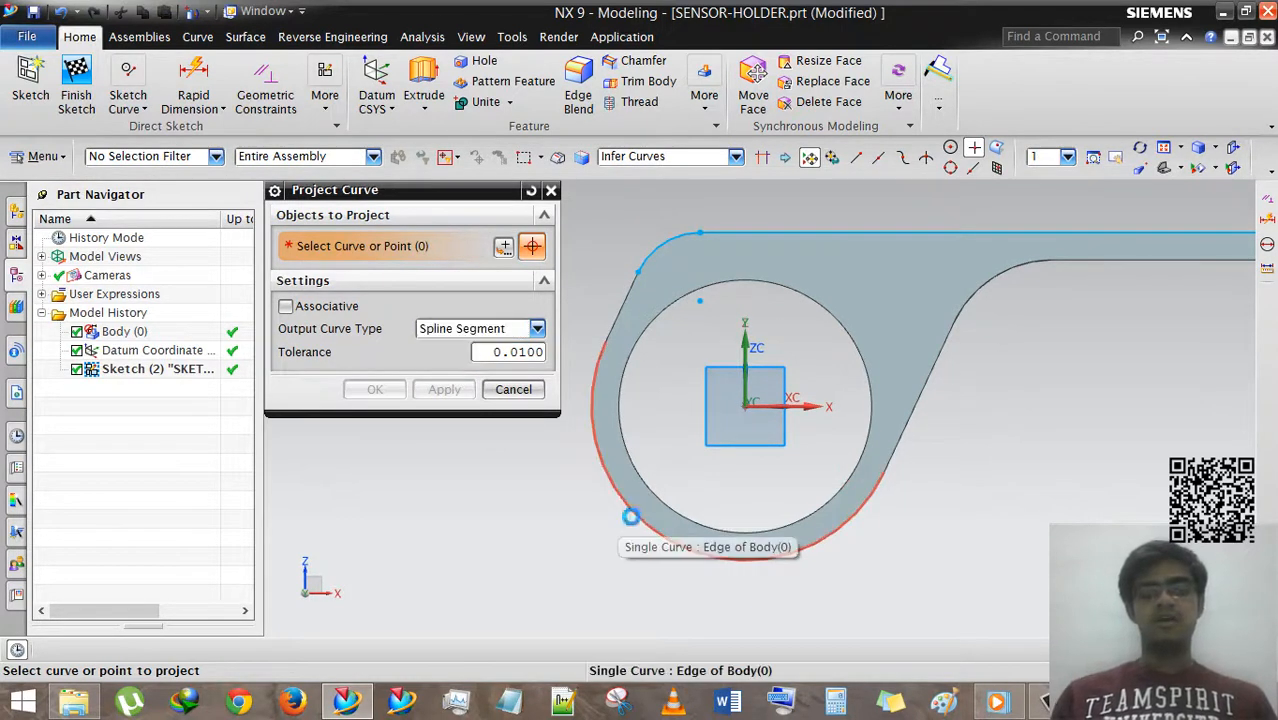
pyautogui.click(679, 519)
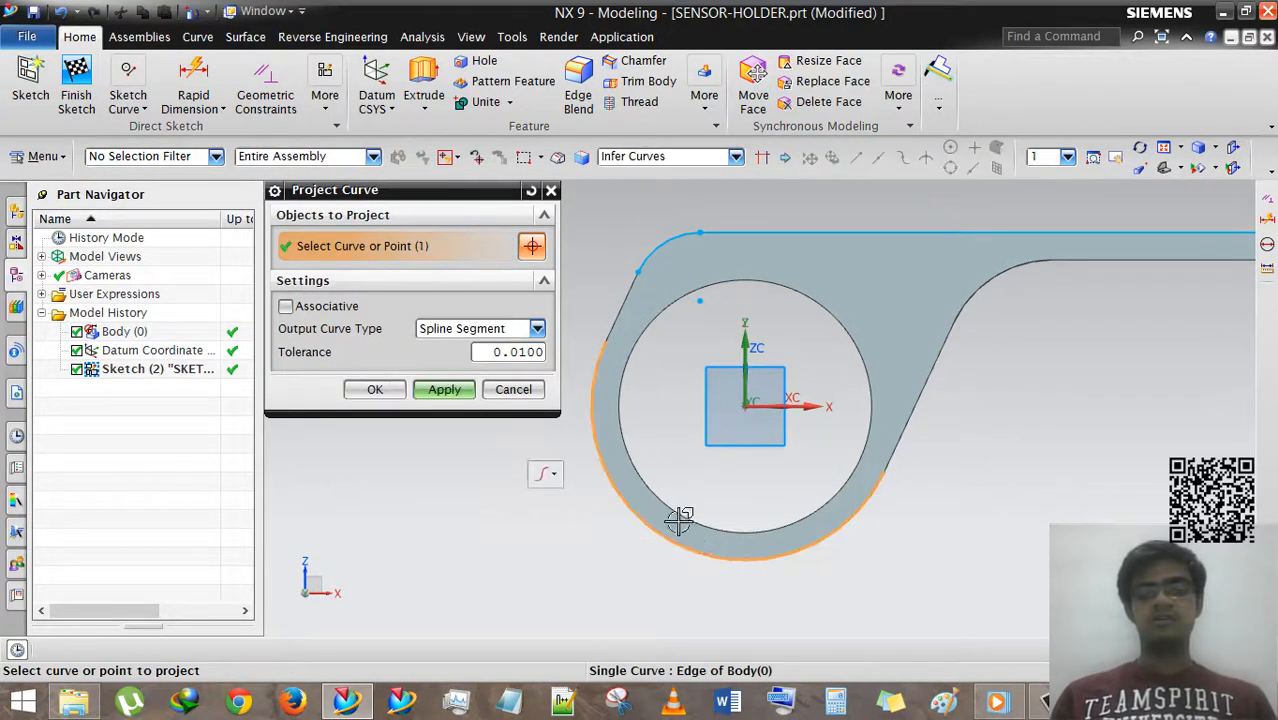
pyautogui.click(478, 331)
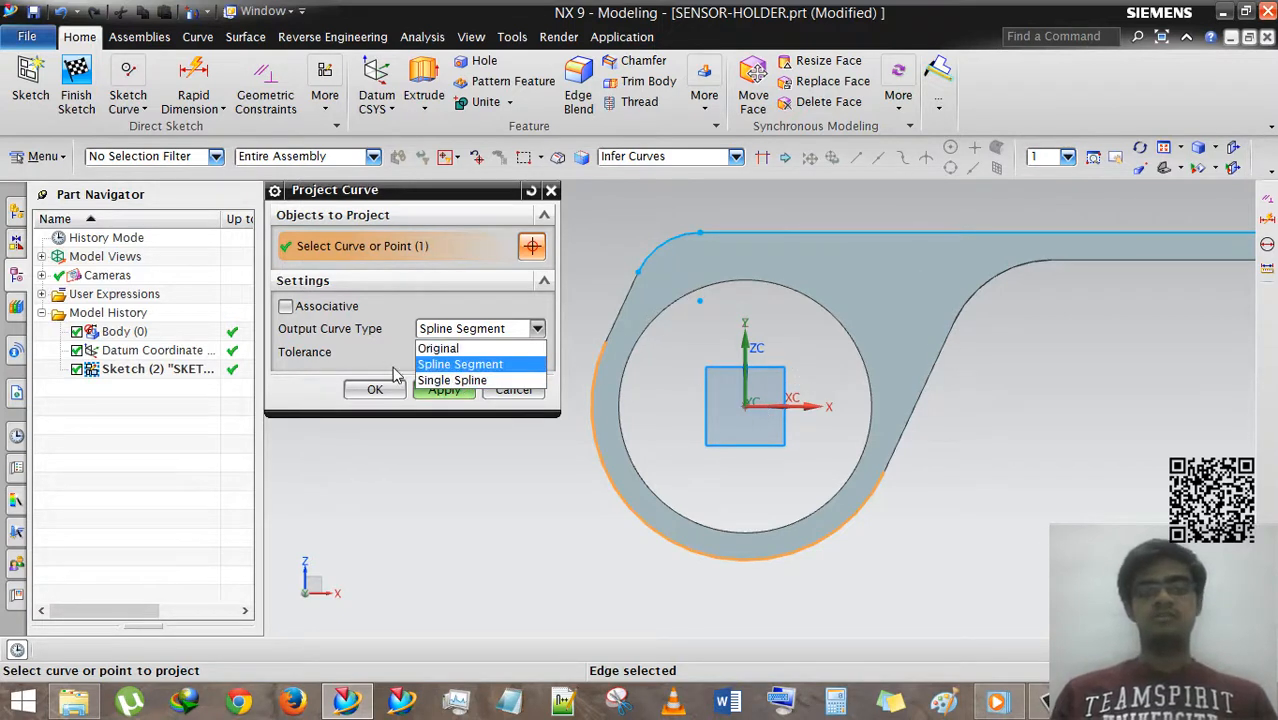
pyautogui.click(463, 381)
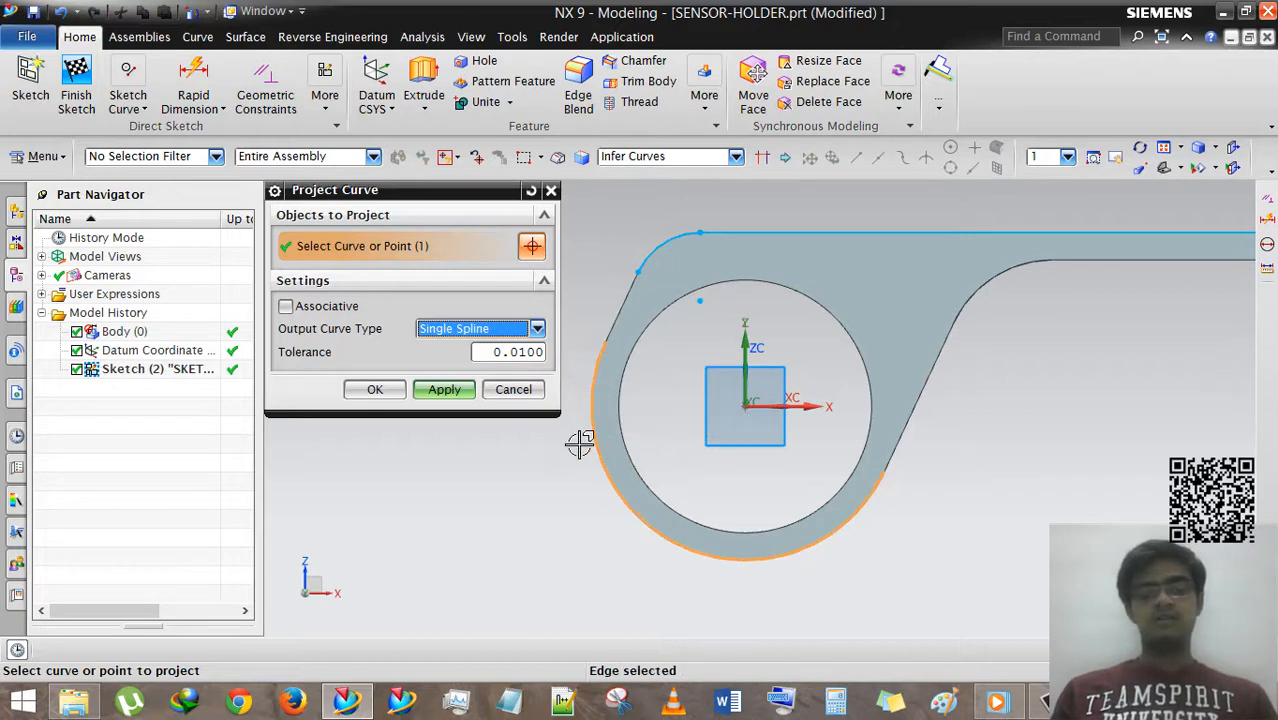
pyautogui.click(909, 425)
pyautogui.click(972, 305)
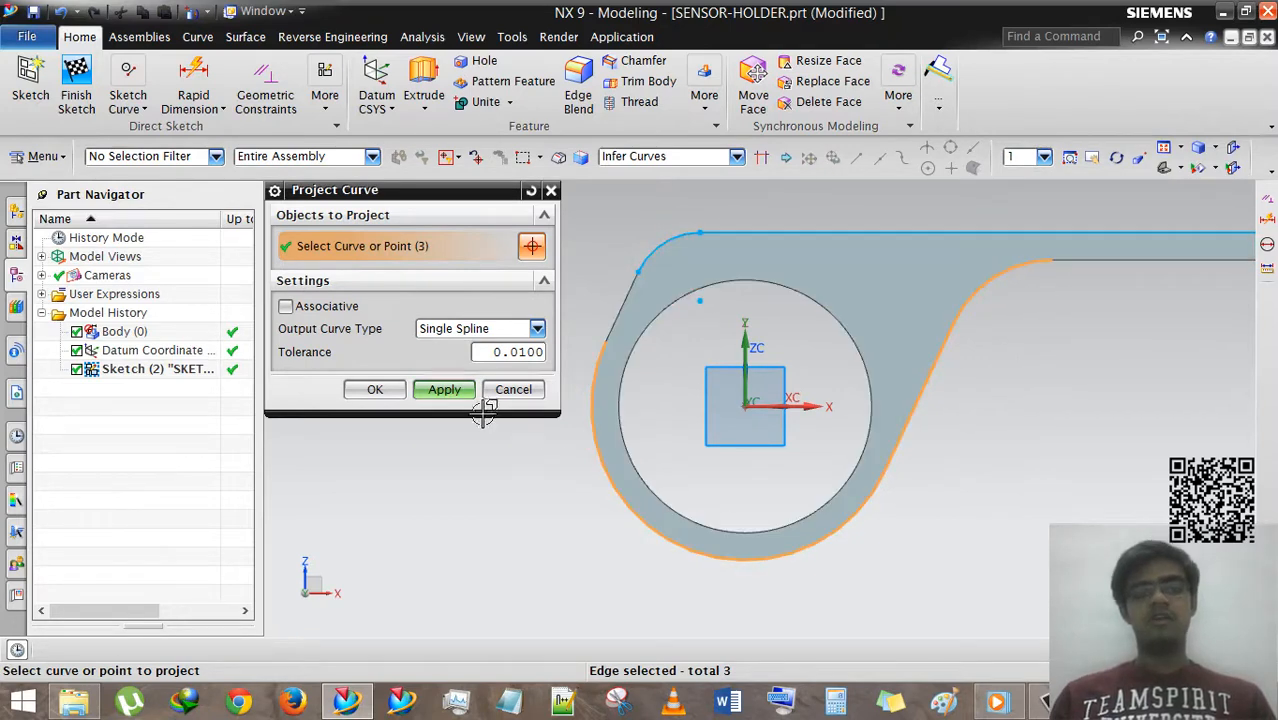
pyautogui.click(375, 389)
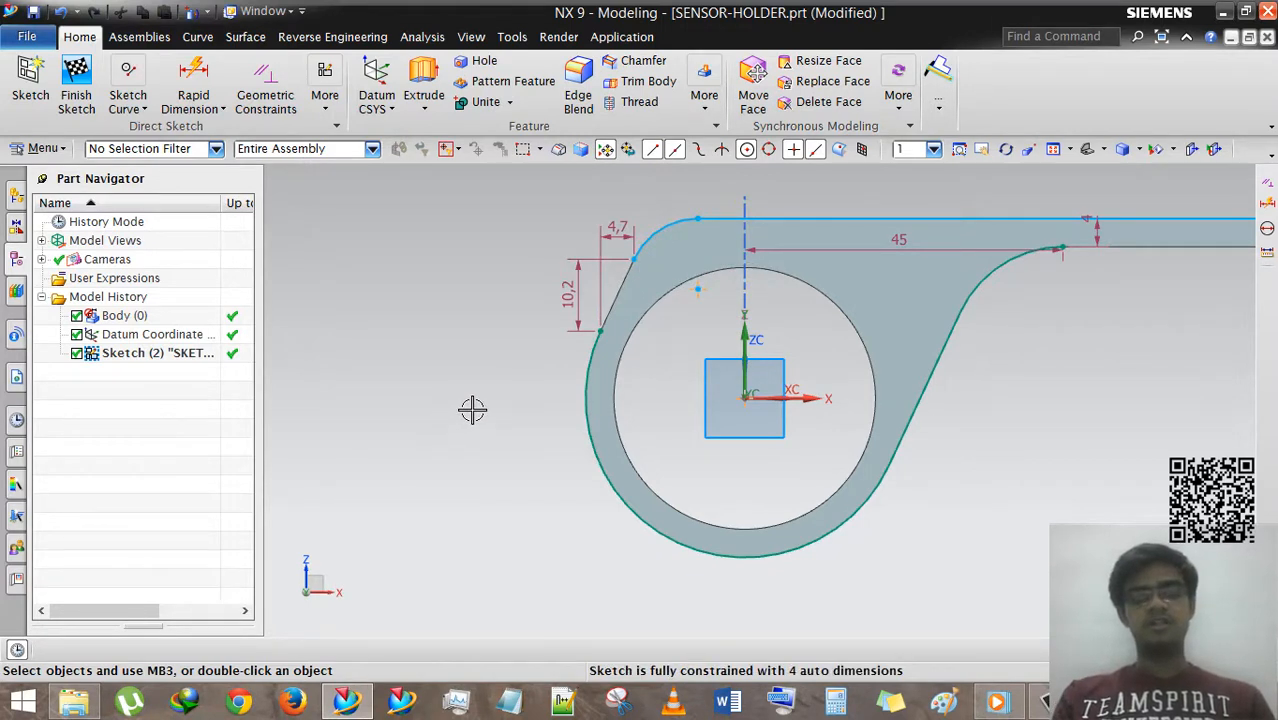
pyautogui.hotkey('ctrl', 'q')
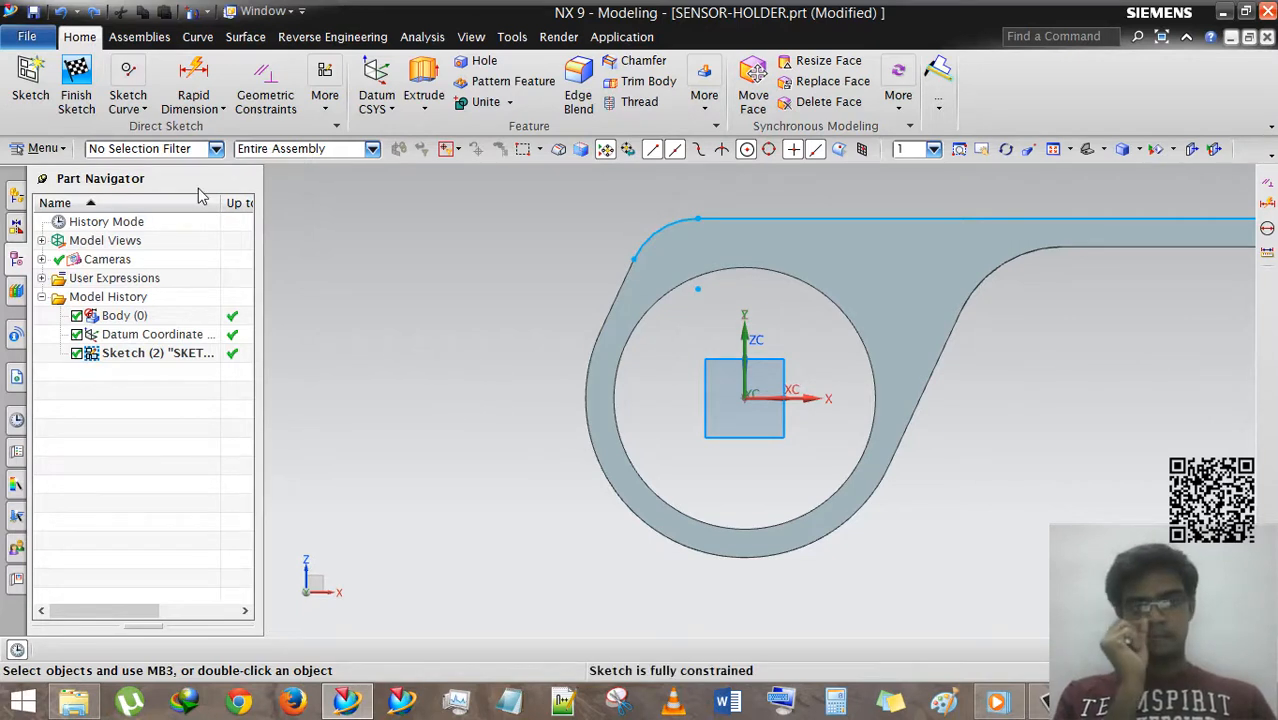
# - Sketch a closed four-line profile across the holder, with a horizontal side about 33 long and adjoining sides about 54 and 35 long
pyautogui.click(142, 112)
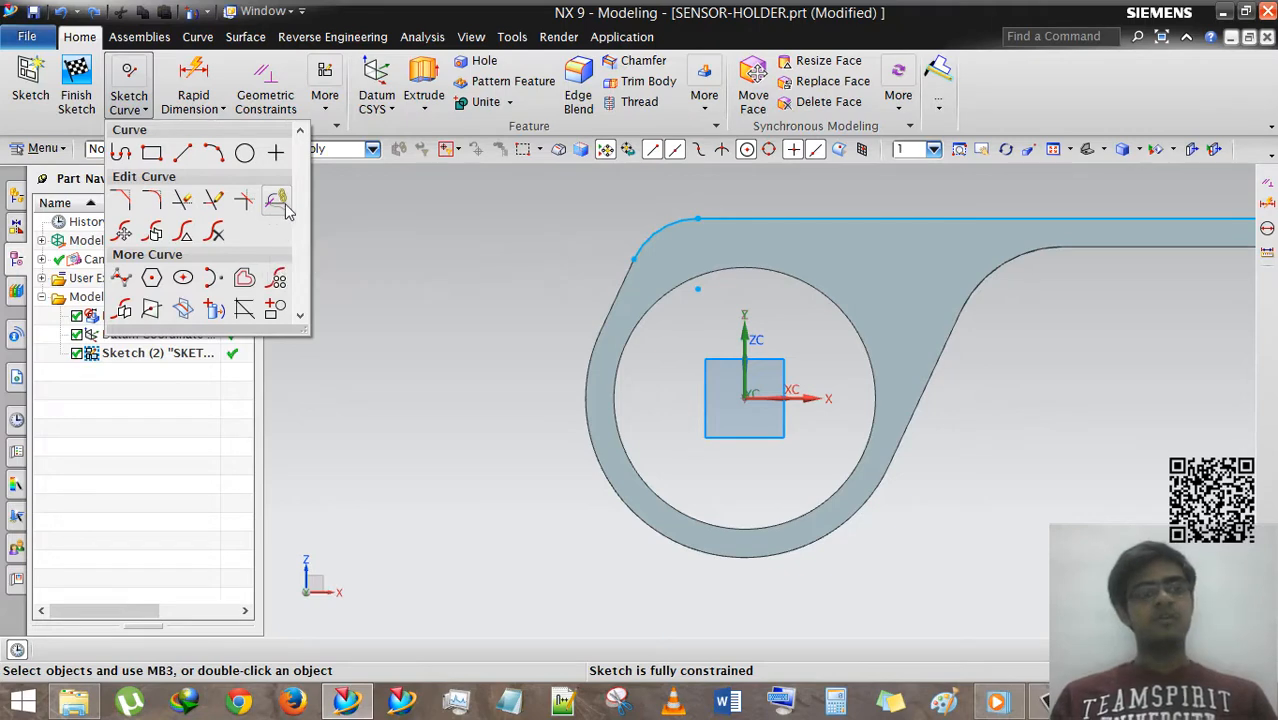
pyautogui.click(119, 155)
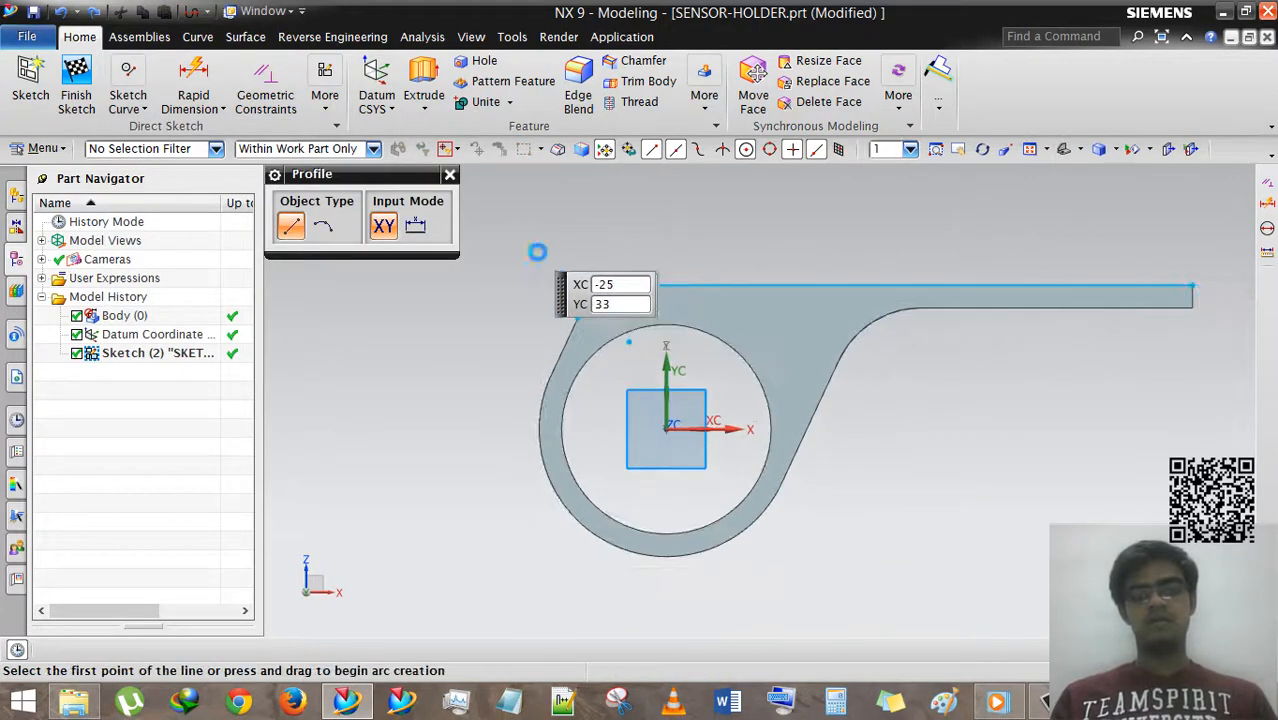
pyautogui.click(540, 256)
pyautogui.click(968, 409)
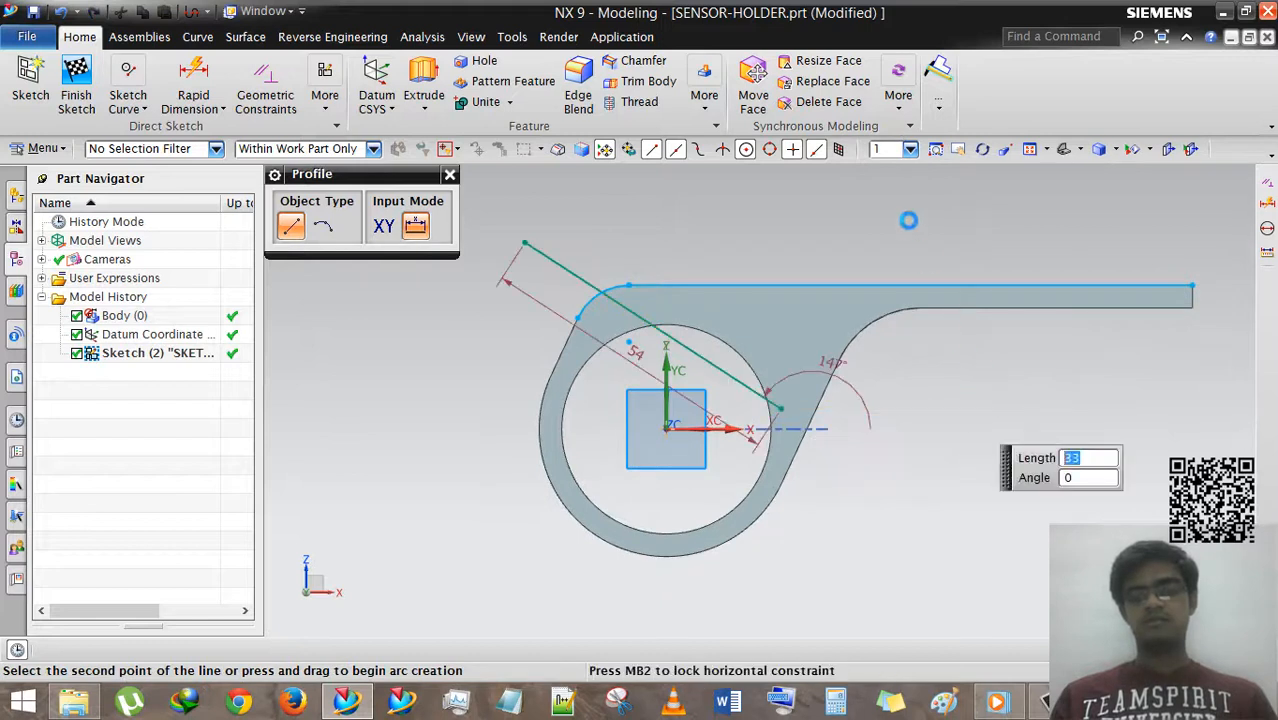
pyautogui.press('Return')
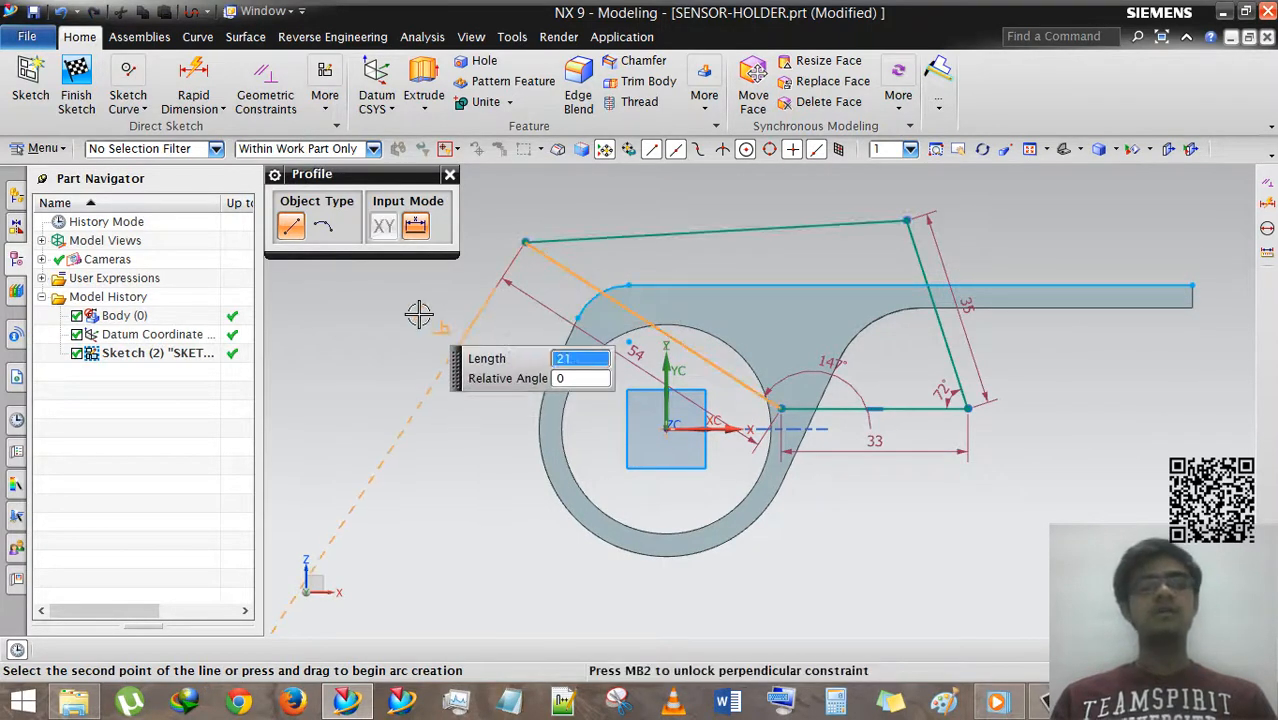
pyautogui.click(450, 175)
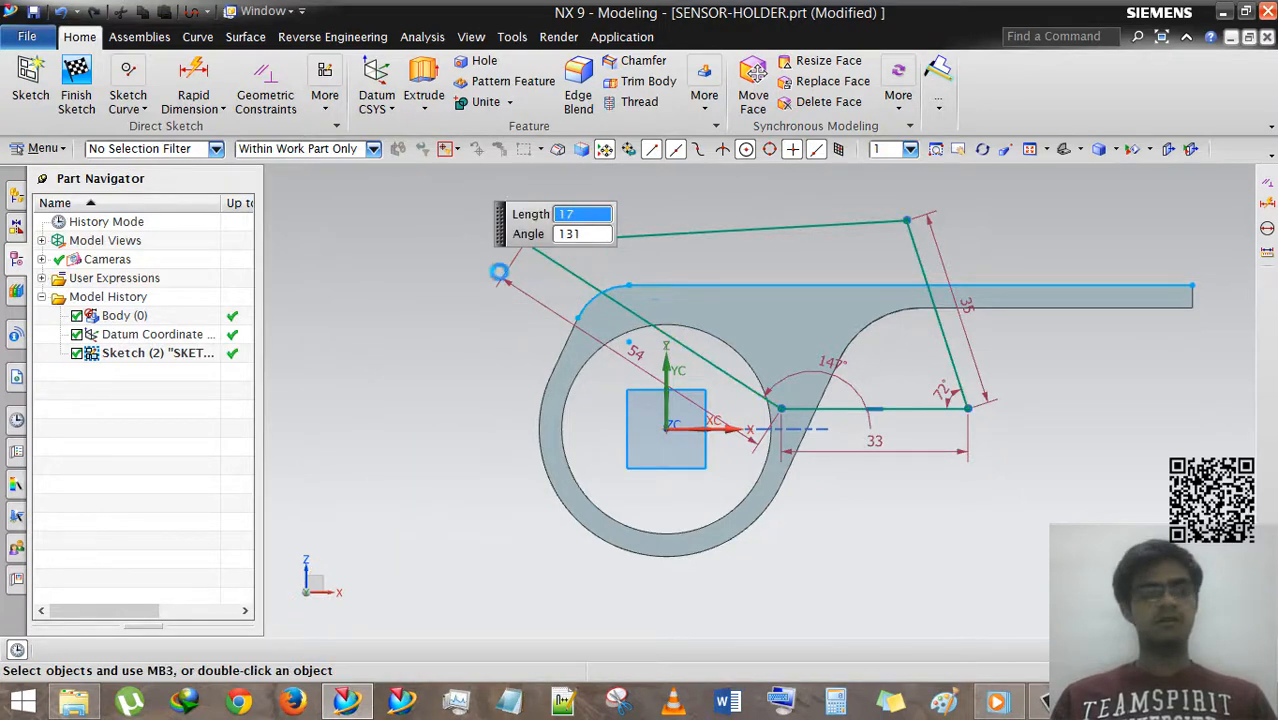
# - Set up a Trim Recipe Curve with the projected upper-edge chain as the curves to trim and the four connected profile lines as boundary
pyautogui.click(133, 113)
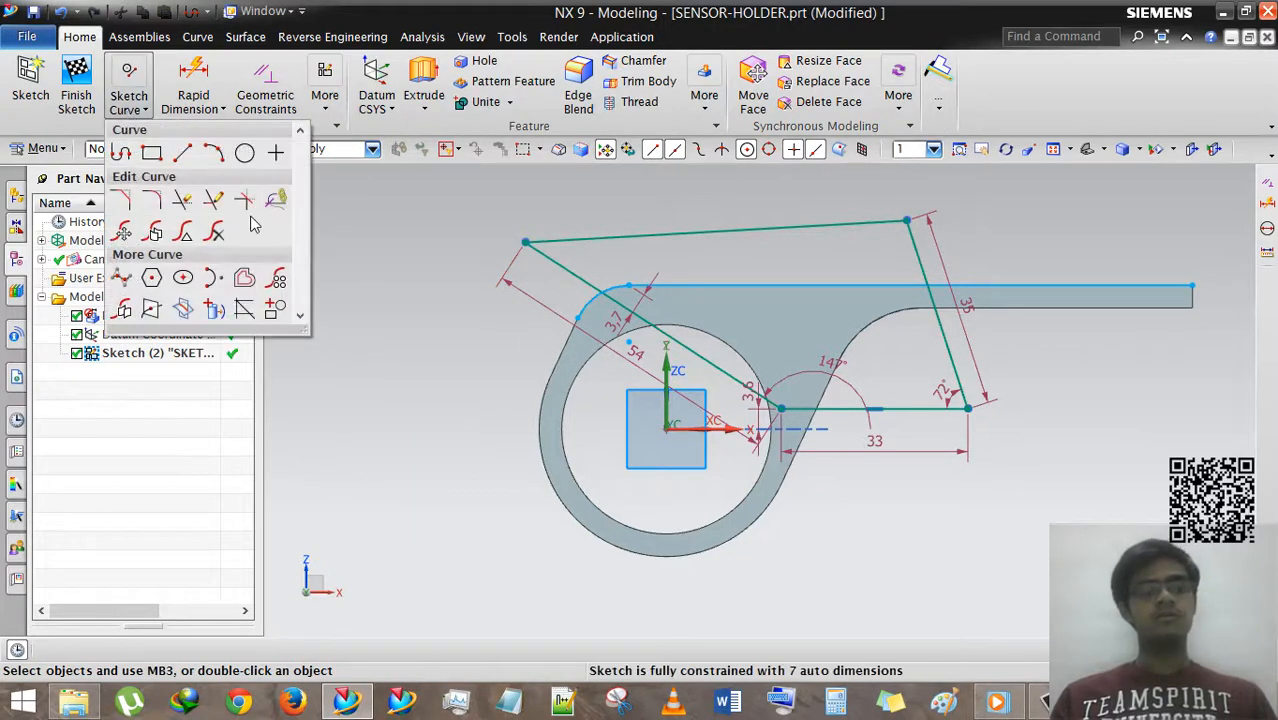
pyautogui.click(274, 203)
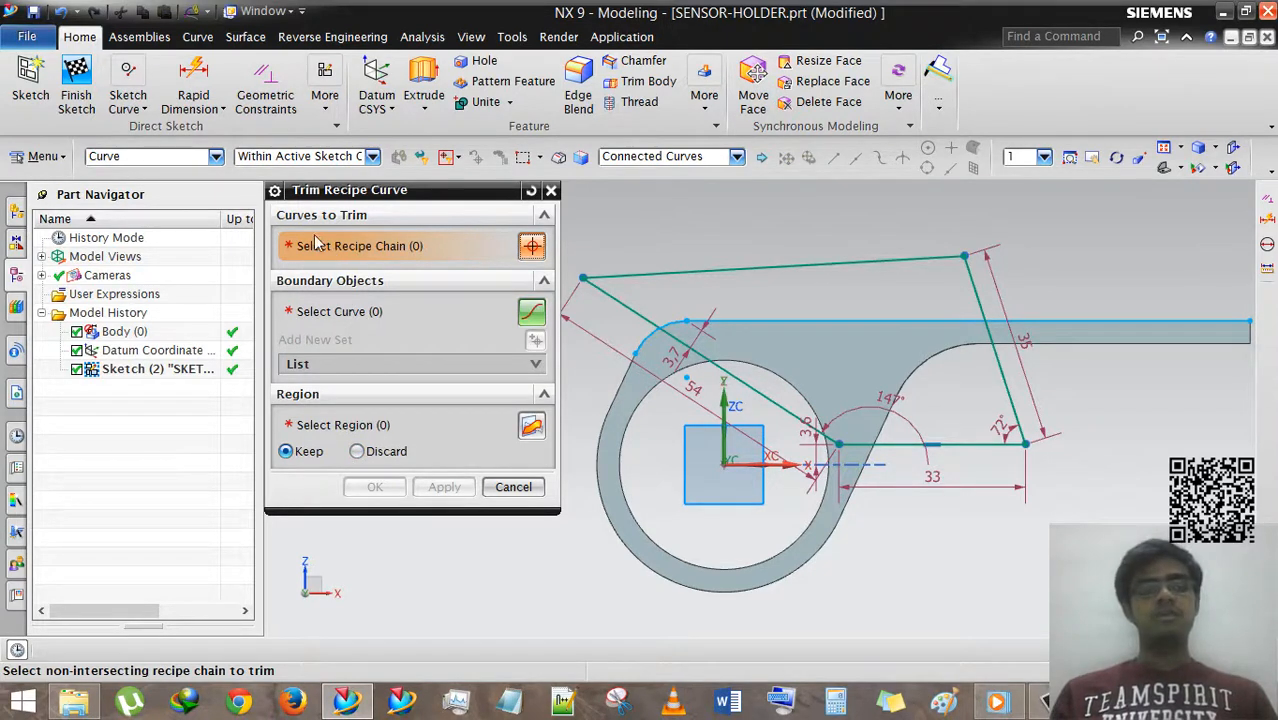
pyautogui.click(788, 321)
pyautogui.scroll(-1, 607, 402)
pyautogui.scroll(1, 640, 329)
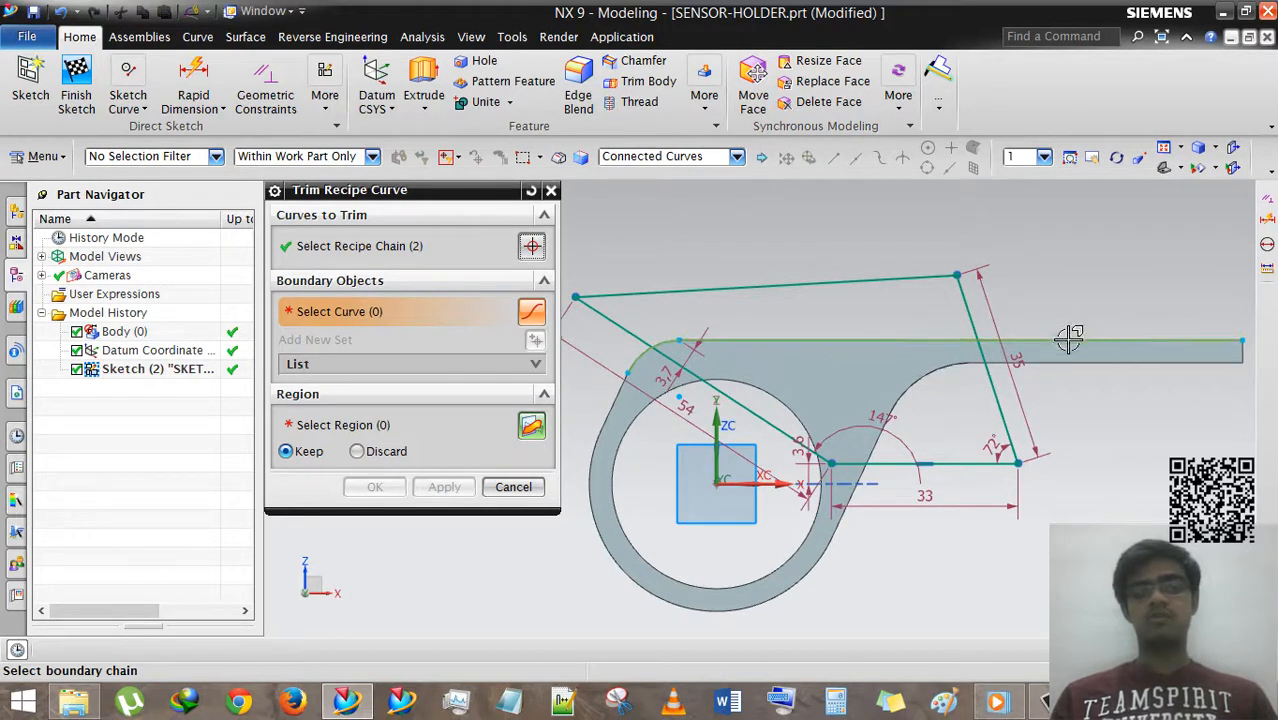
pyautogui.click(360, 248)
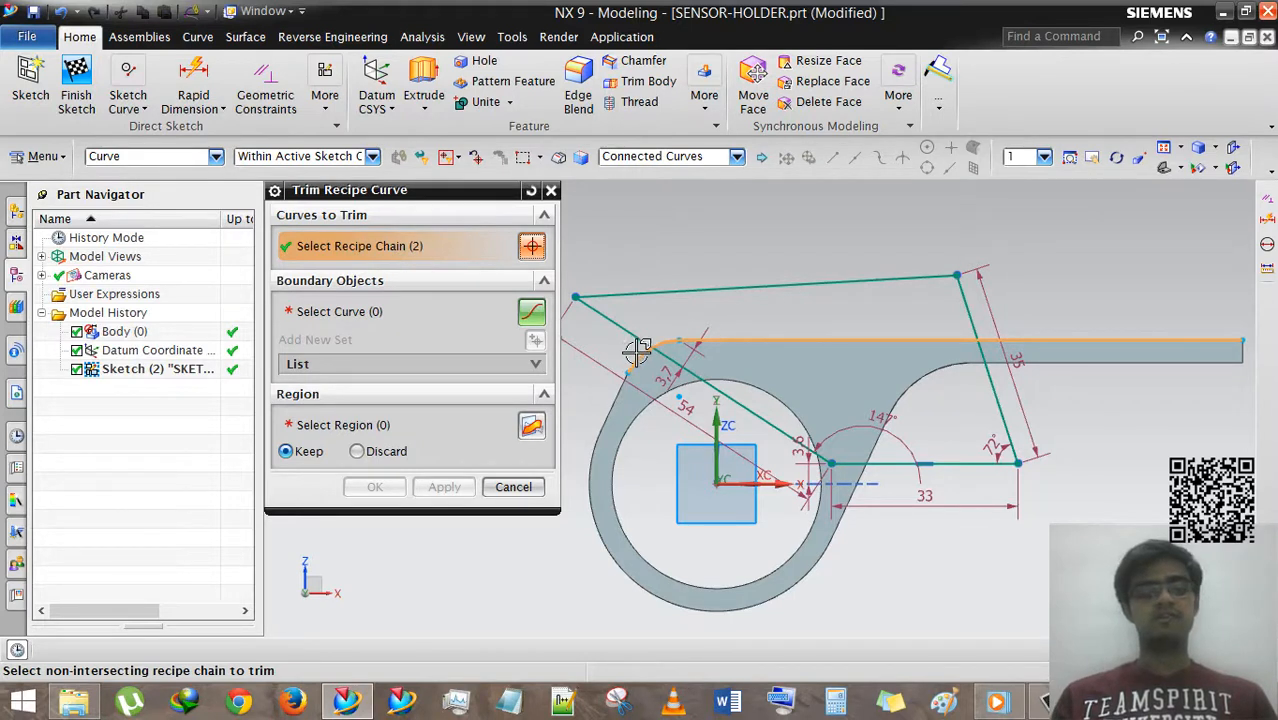
pyautogui.click(378, 315)
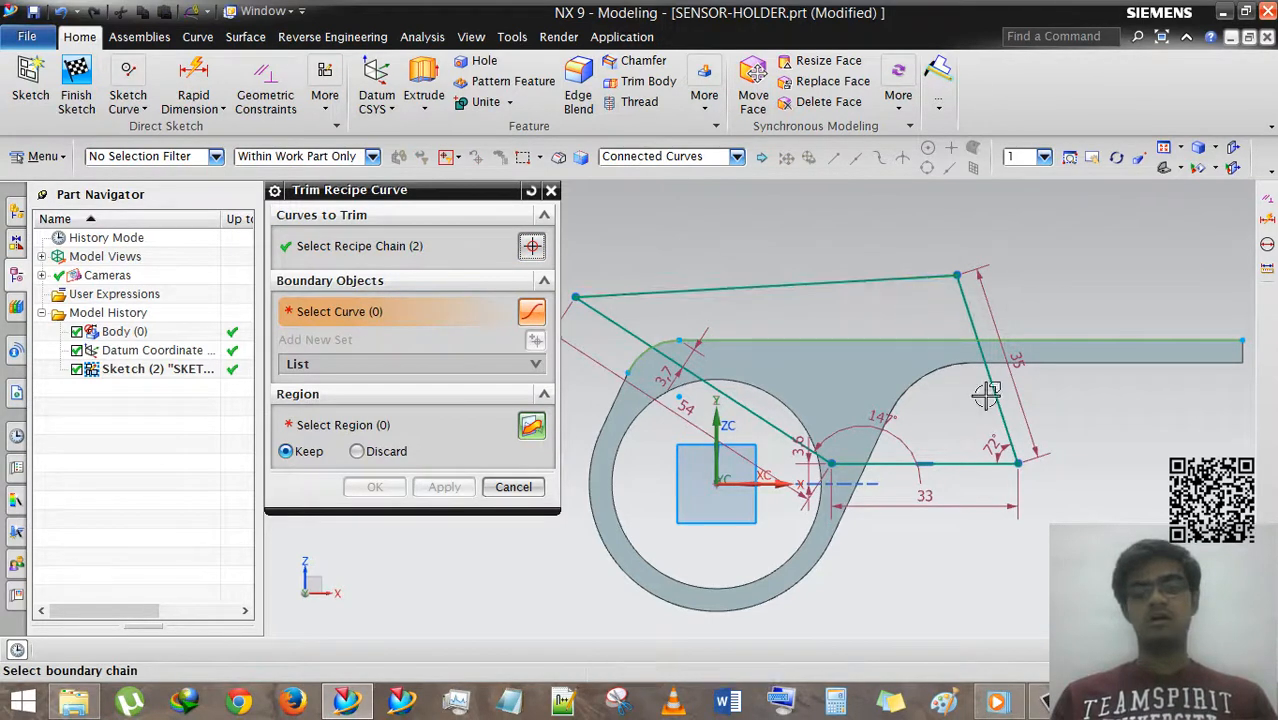
pyautogui.click(929, 277)
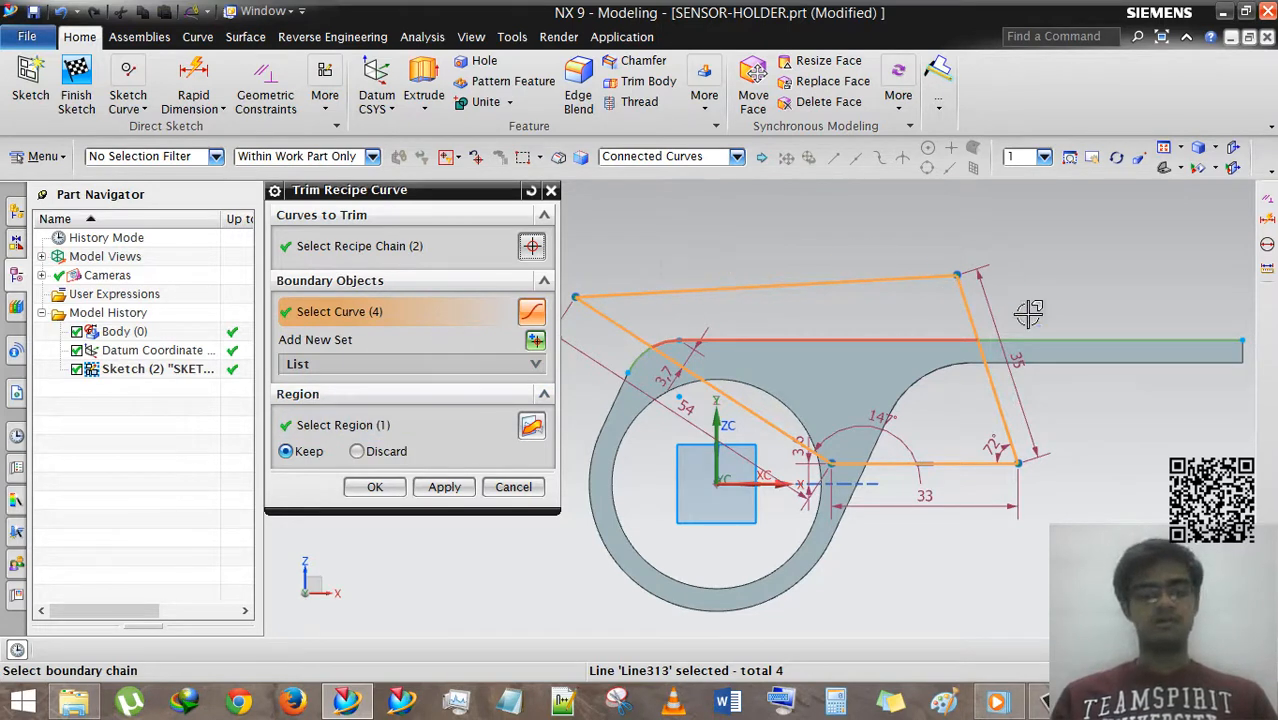
# - Discard the projected chain's region inside the profile, apply the recipe trim, and undo it
pyautogui.click(322, 425)
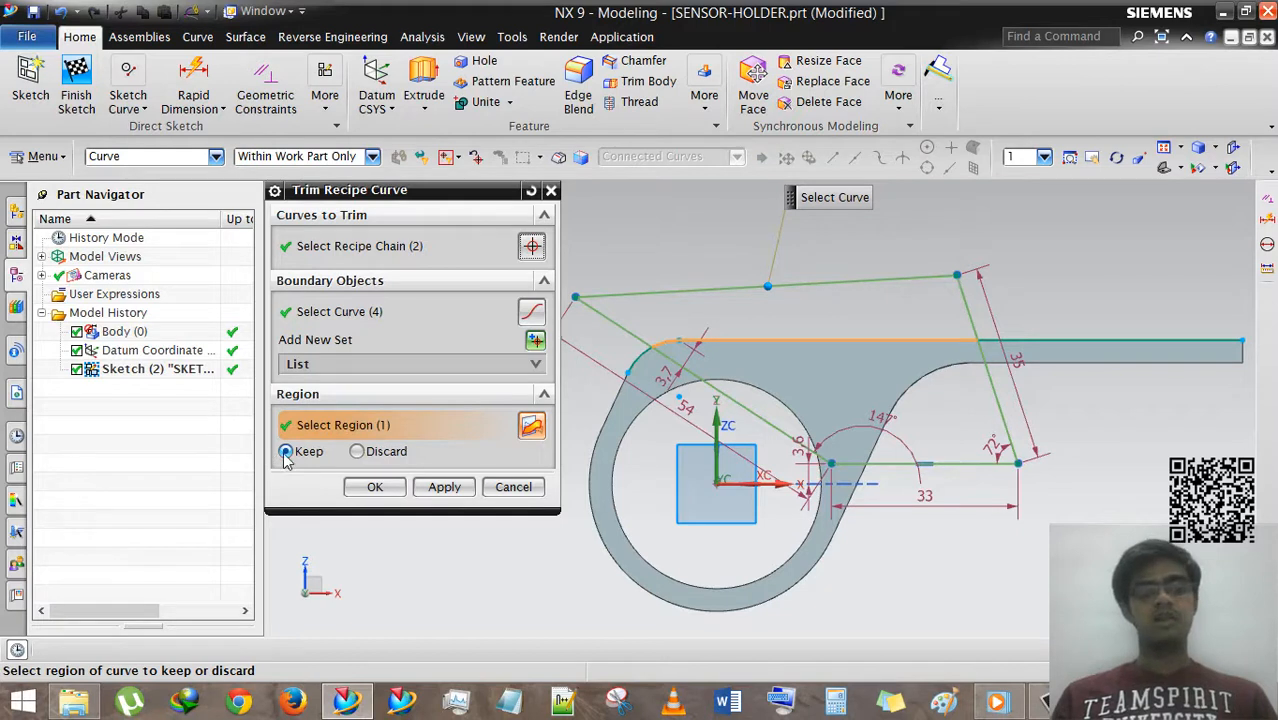
pyautogui.click(357, 452)
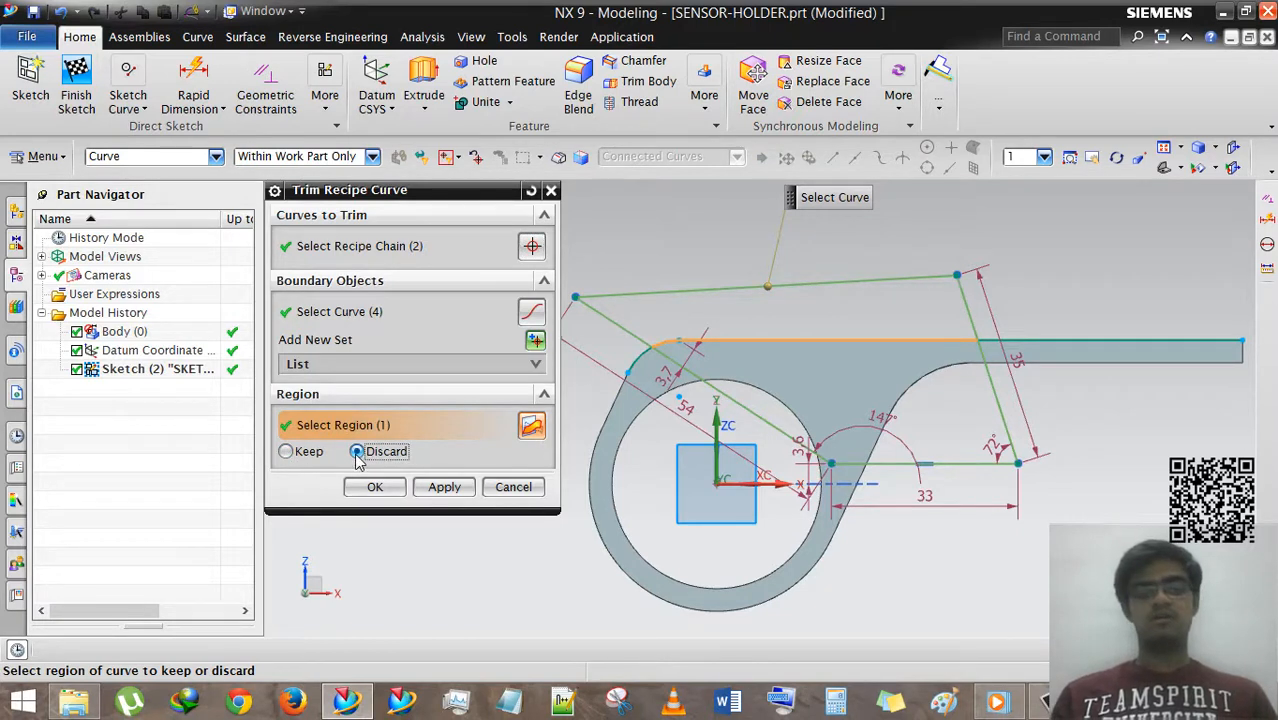
pyautogui.click(445, 488)
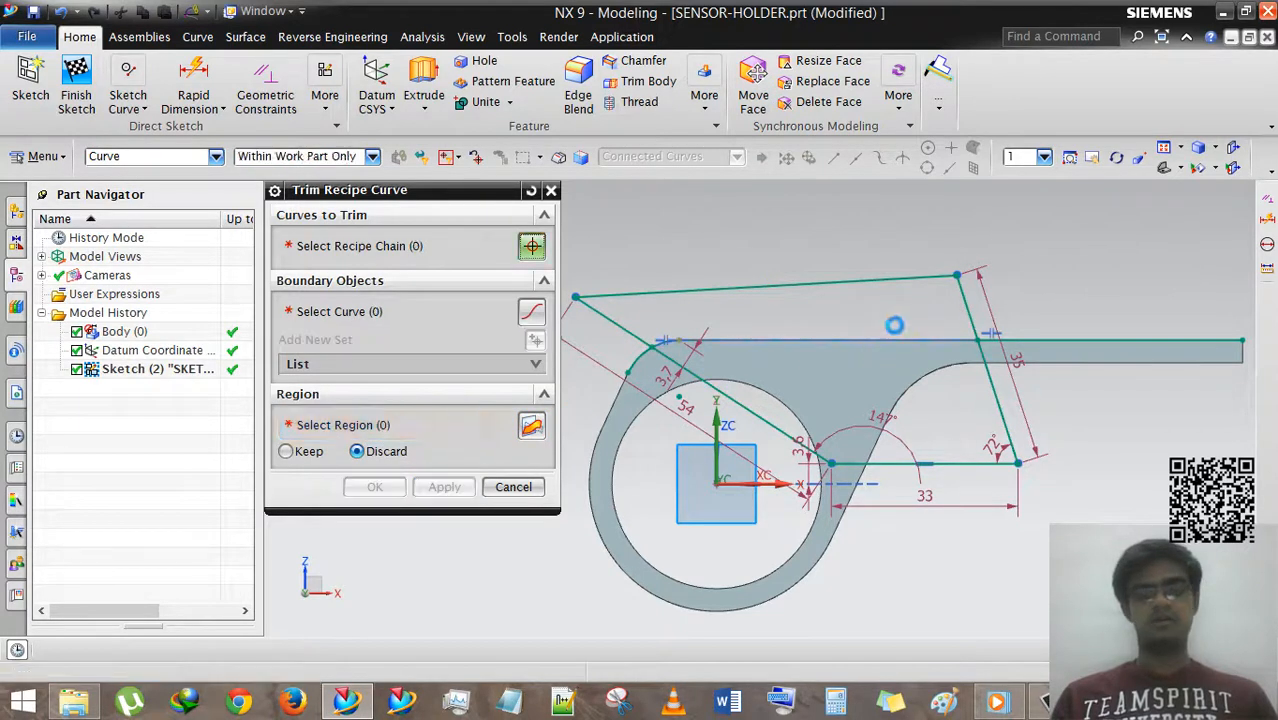
pyautogui.click(525, 487)
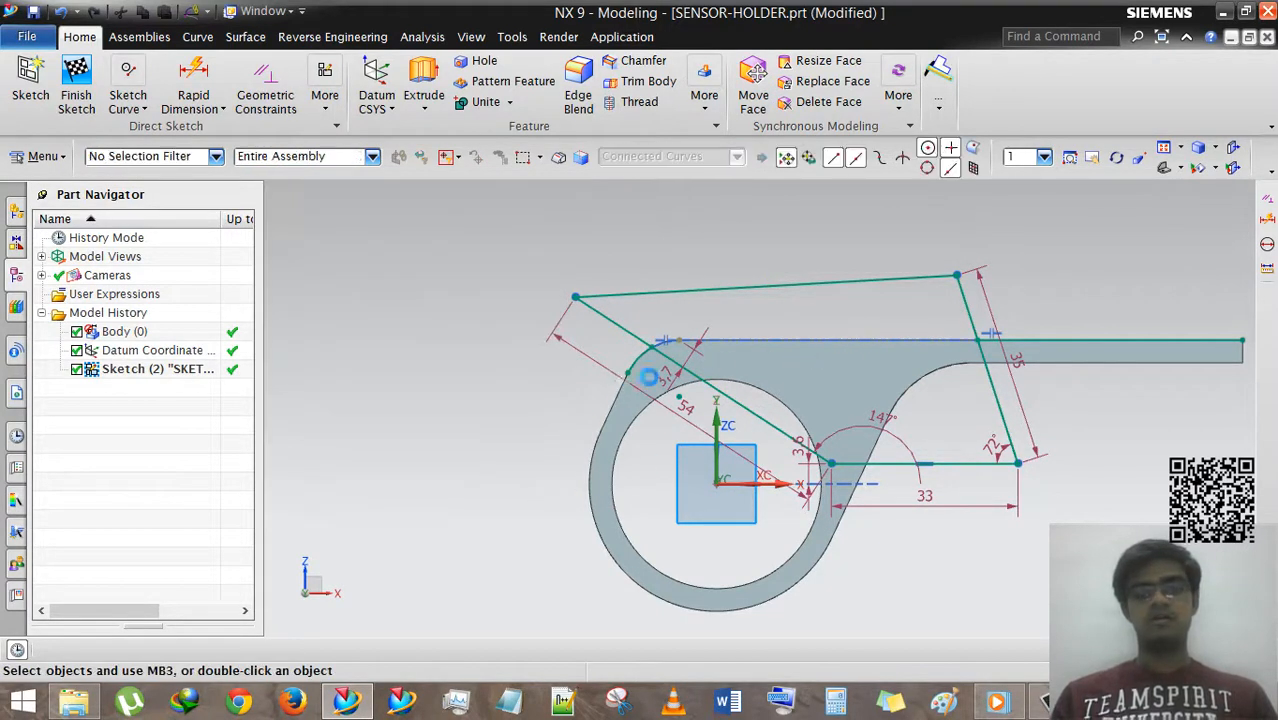
pyautogui.scroll(3, 878, 344)
pyautogui.scroll(-2, 693, 345)
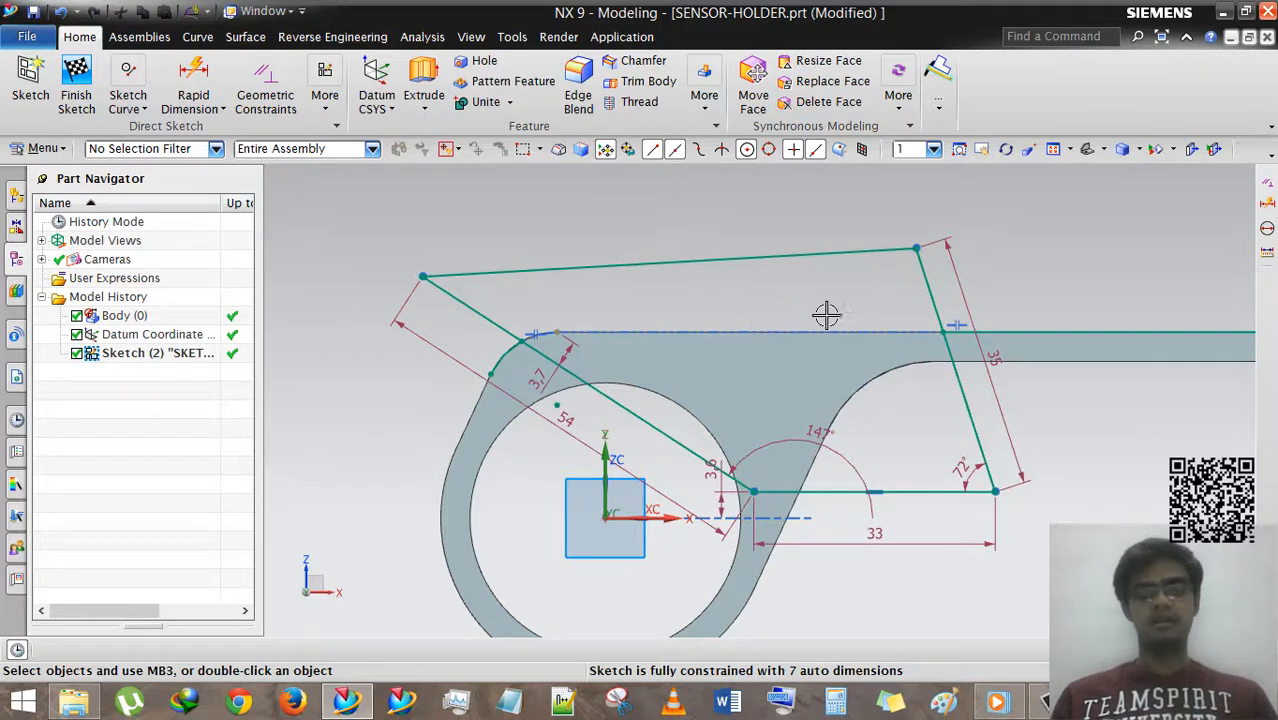
pyautogui.scroll(-1, 726, 316)
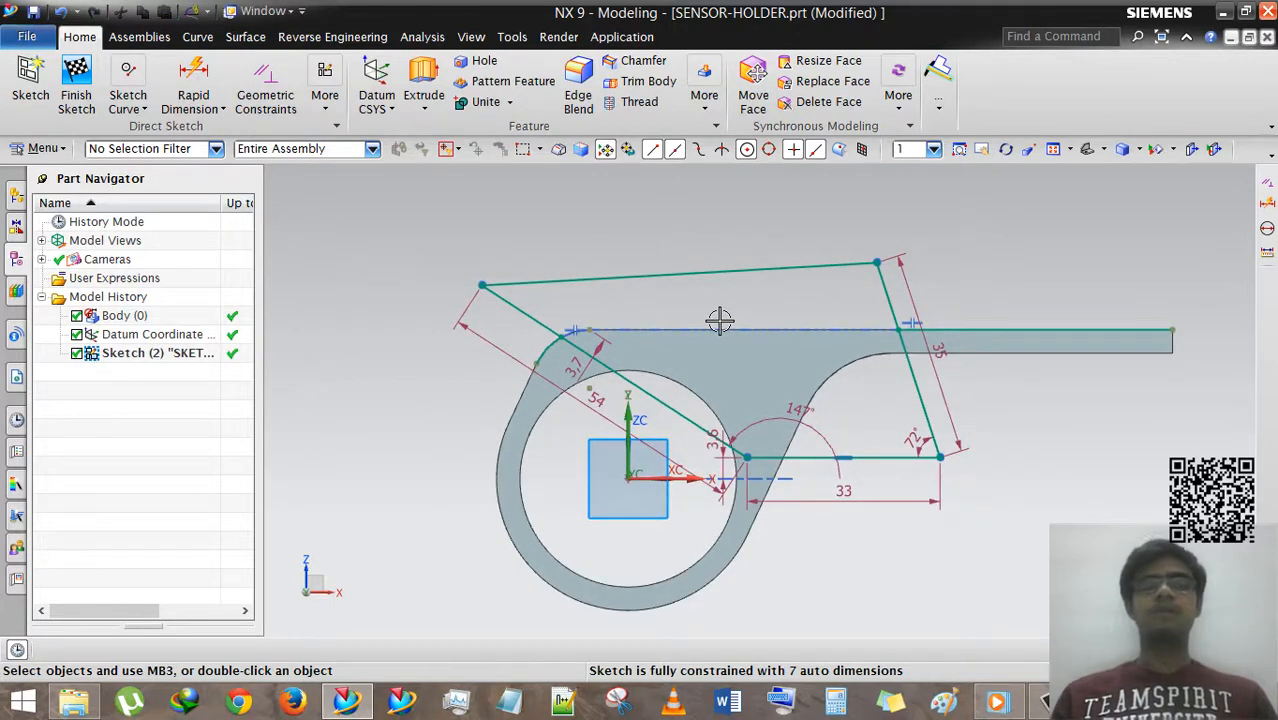
pyautogui.click(133, 115)
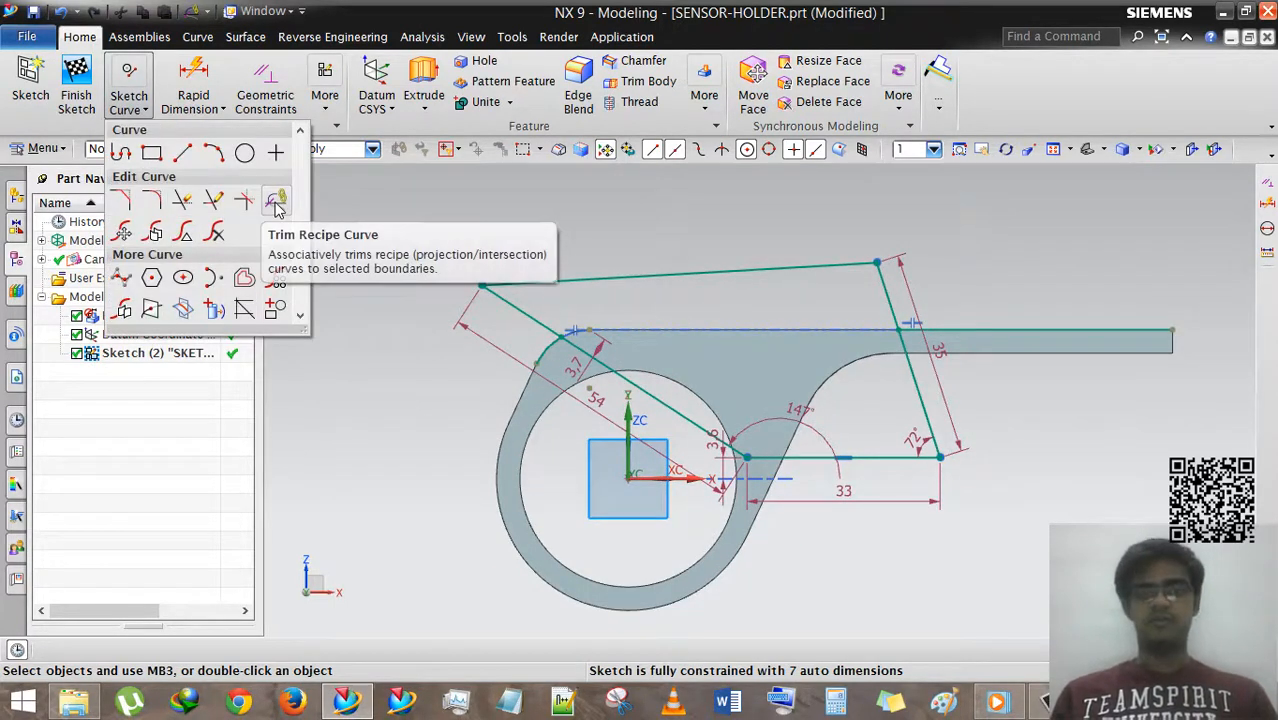
pyautogui.click(404, 216)
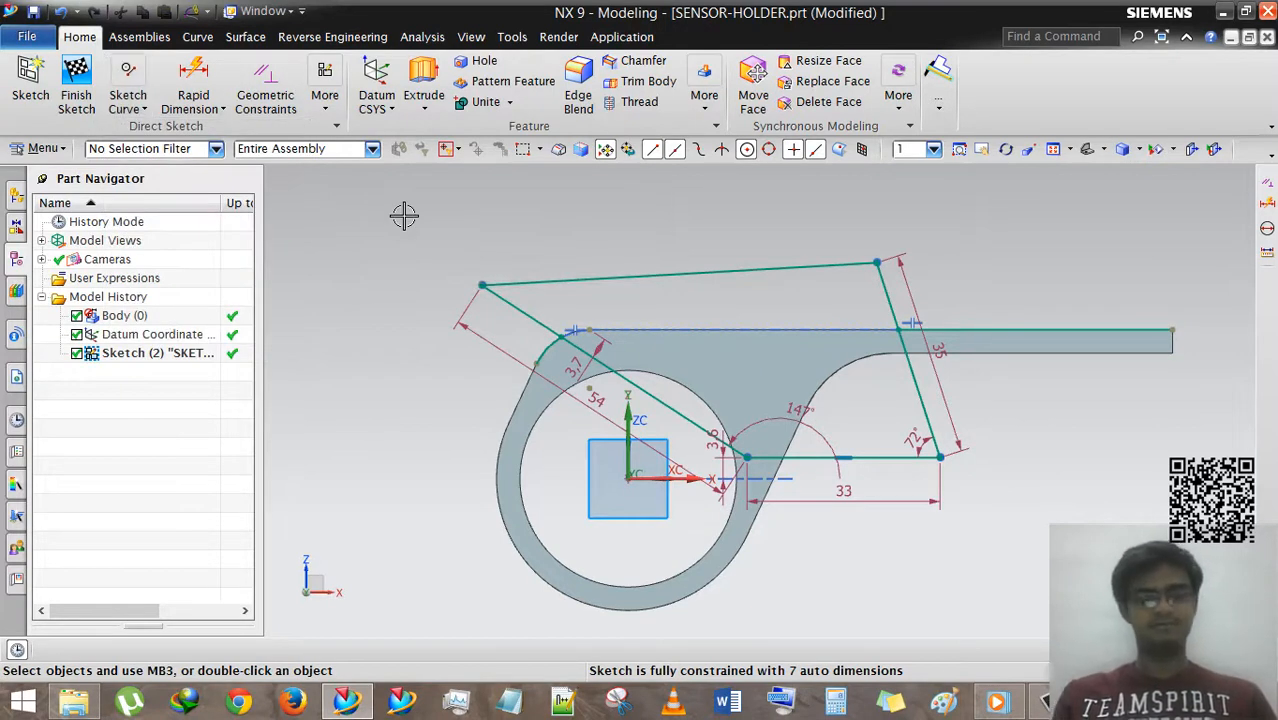
# - Start Move Curve with Use Curve Finder turned off and the motion set to Distance
pyautogui.click(141, 117)
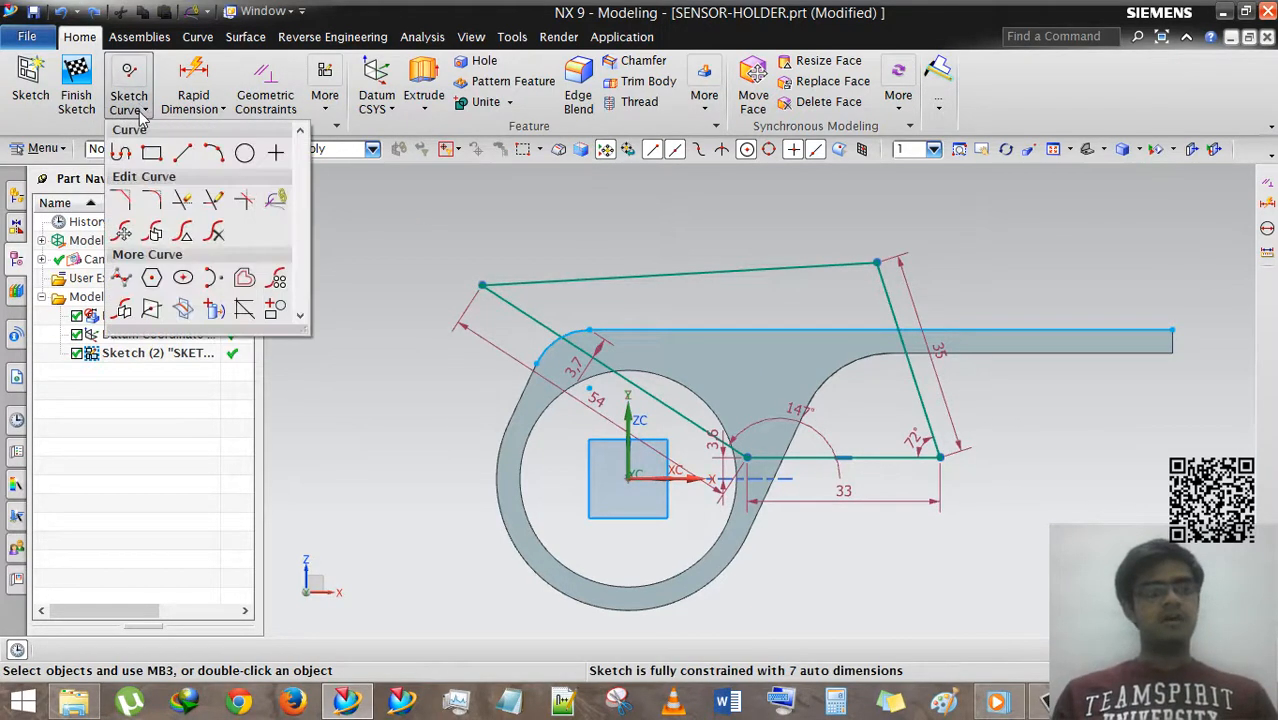
pyautogui.click(124, 235)
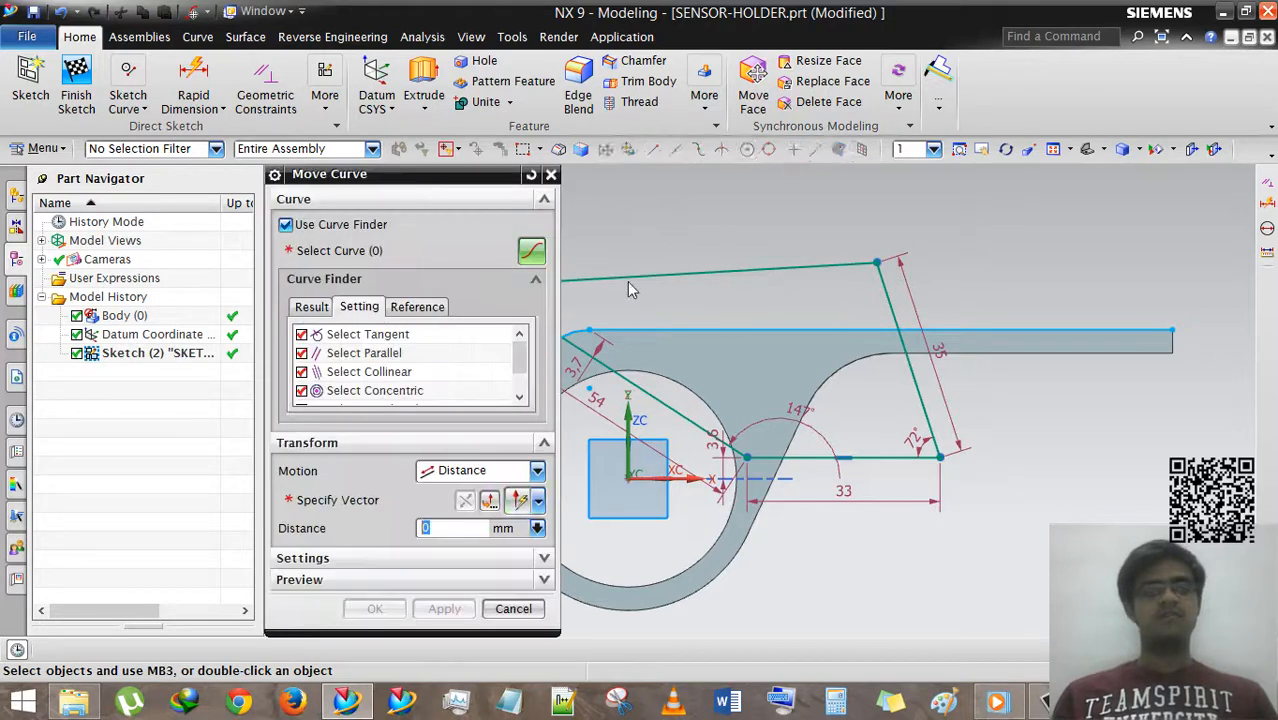
pyautogui.moveTo(413, 191)
pyautogui.mouseDown()
pyautogui.moveTo(486, 191)
pyautogui.moveTo(188, 191)
pyautogui.moveTo(218, 190)
pyautogui.mouseUp()
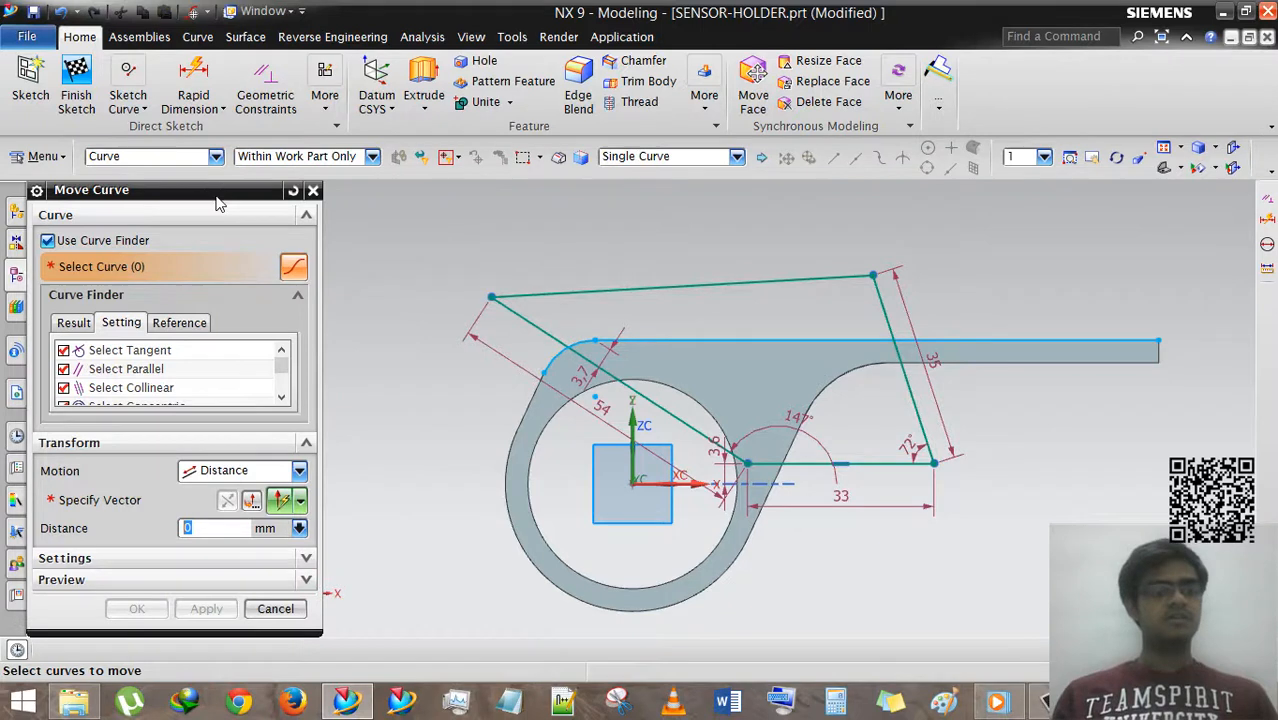
pyautogui.click(47, 243)
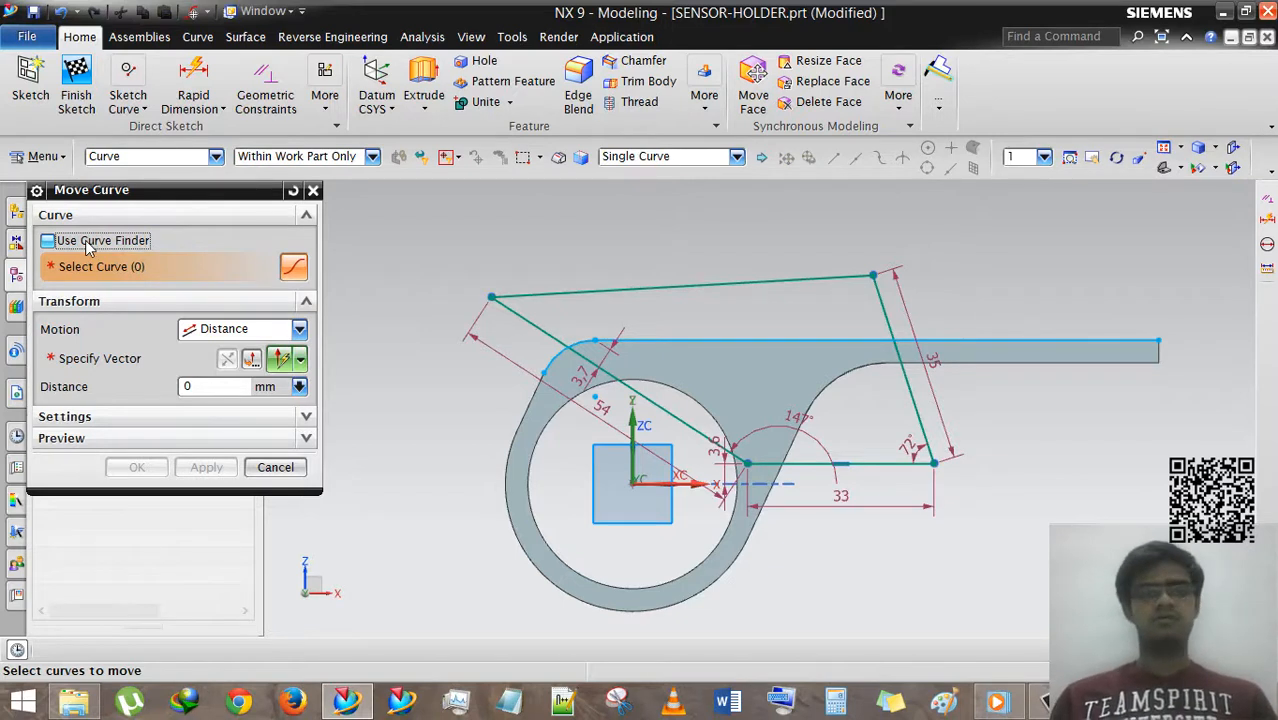
pyautogui.click(226, 332)
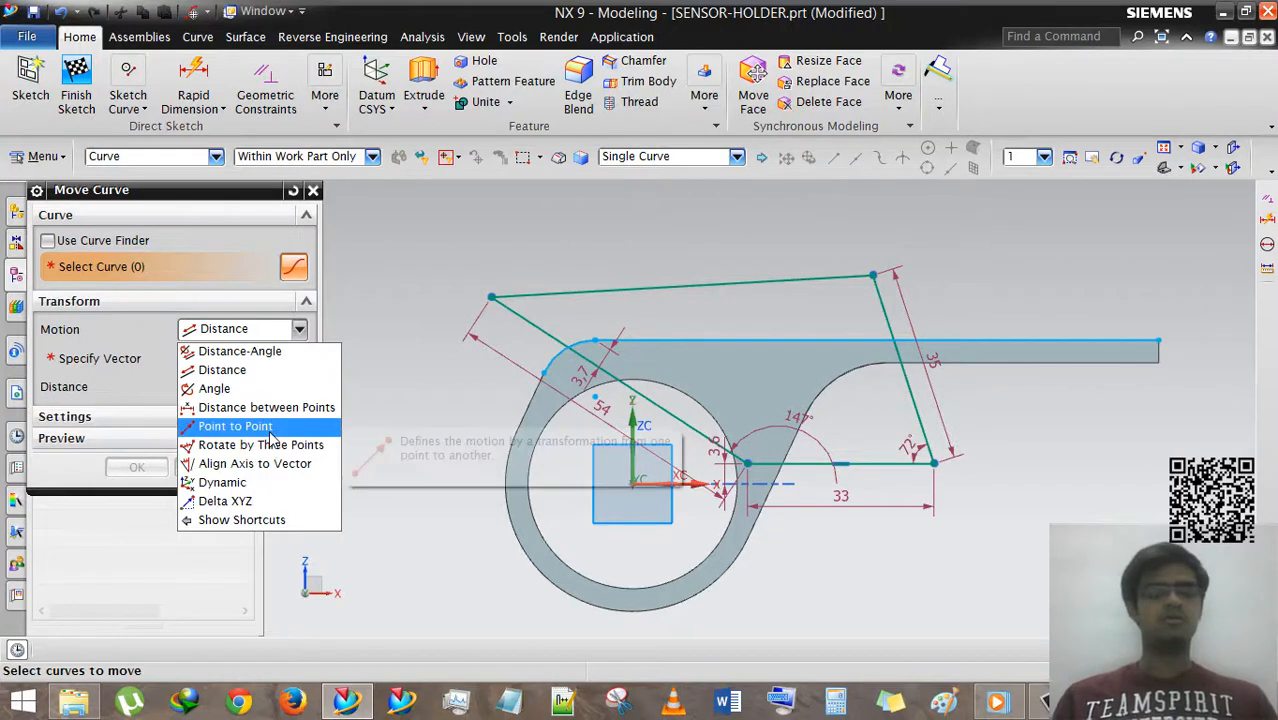
pyautogui.click(228, 333)
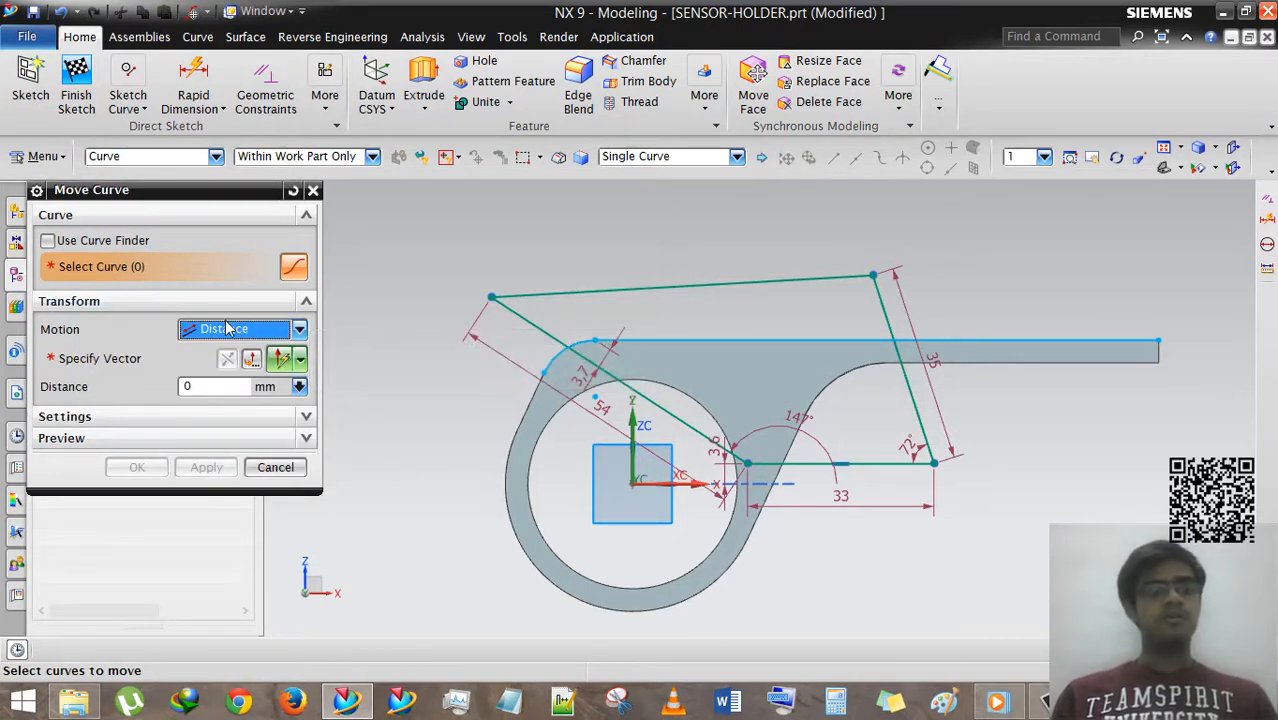
pyautogui.click(228, 329)
pyautogui.click(228, 369)
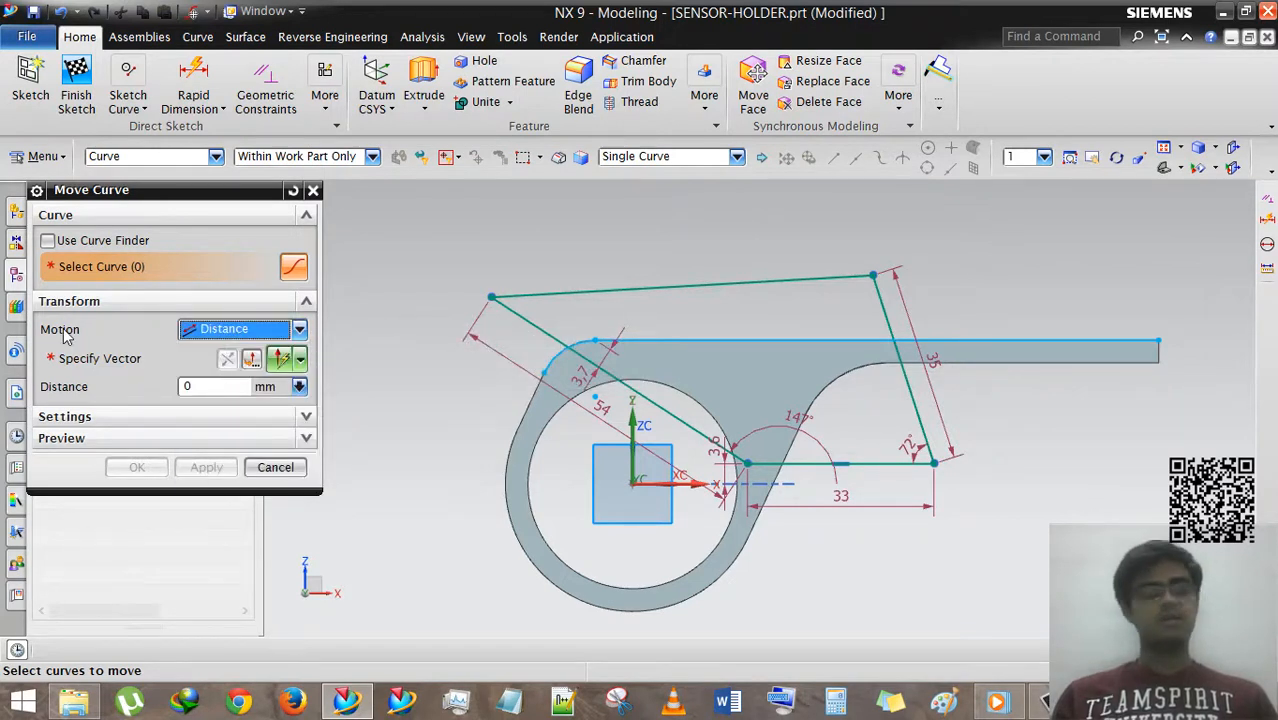
# - Select the profile's upper line and slanted right line and offset them about 9 mm horizontally in the positive X direction
pyautogui.click(715, 284)
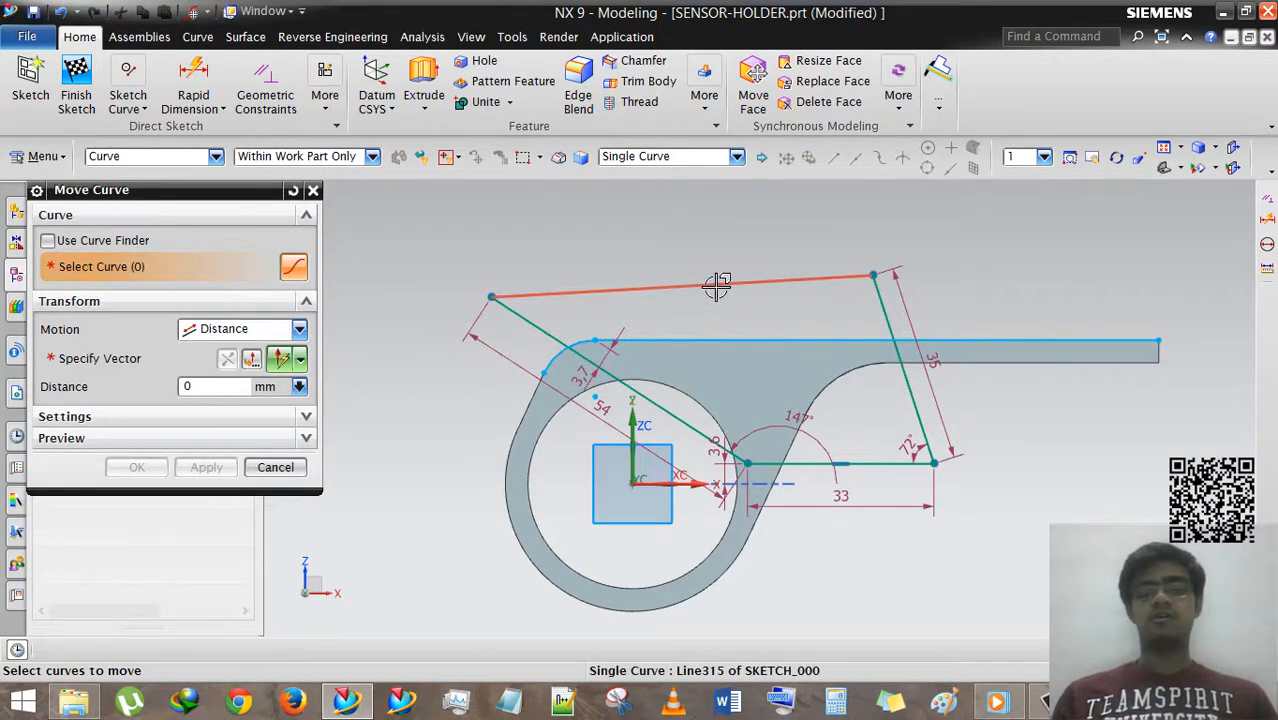
pyautogui.click(884, 302)
pyautogui.scroll(-2, 690, 430)
pyautogui.scroll(3, 726, 345)
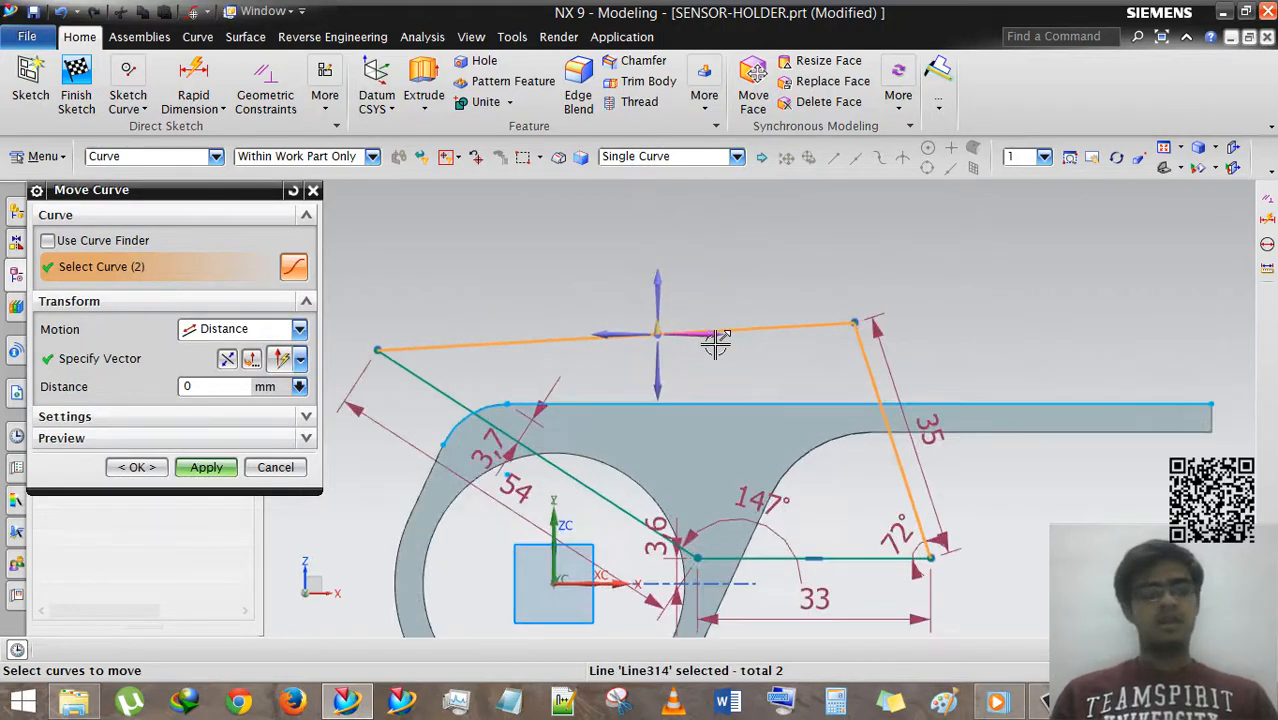
pyautogui.click(131, 362)
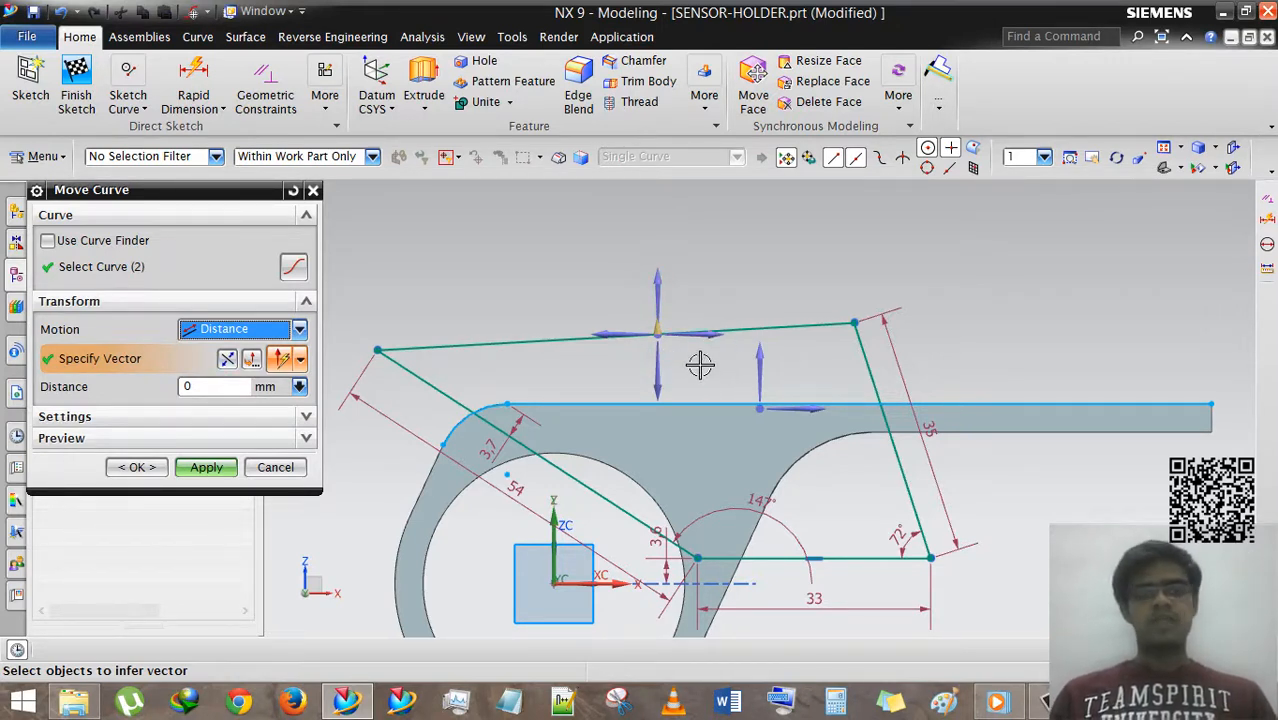
pyautogui.click(719, 337)
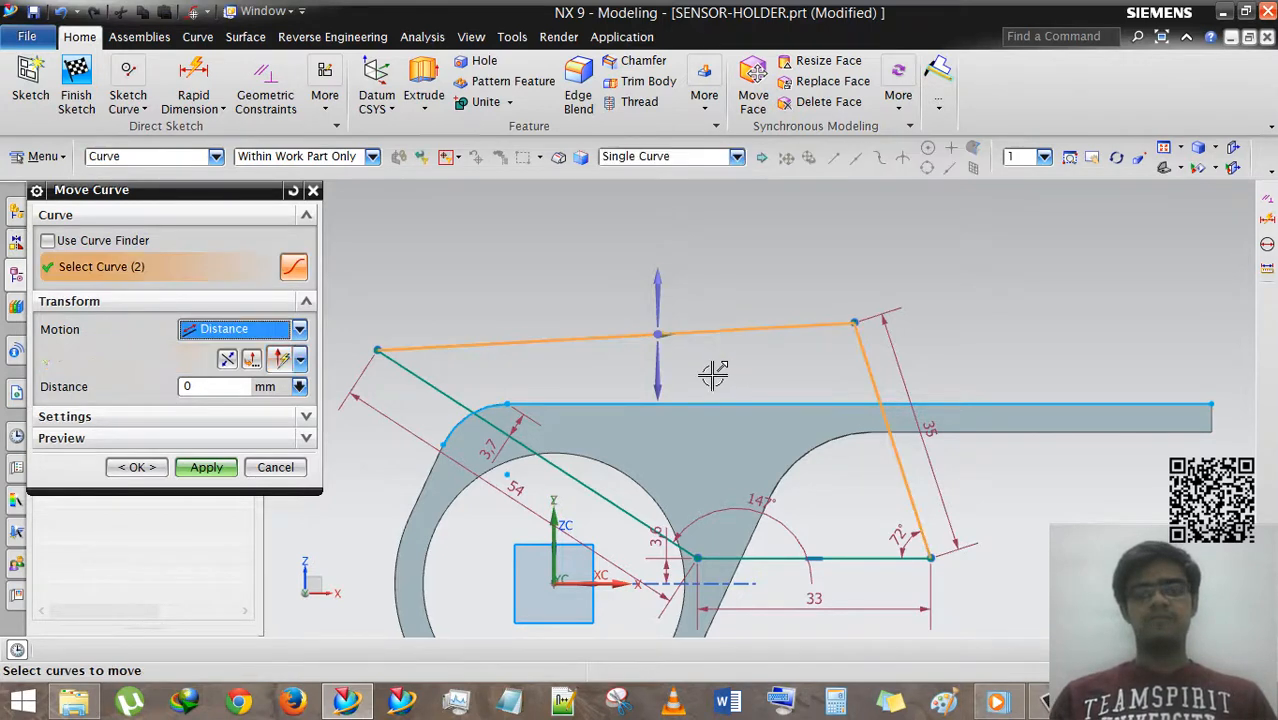
pyautogui.moveTo(672, 331); pyautogui.dragTo(738, 322)
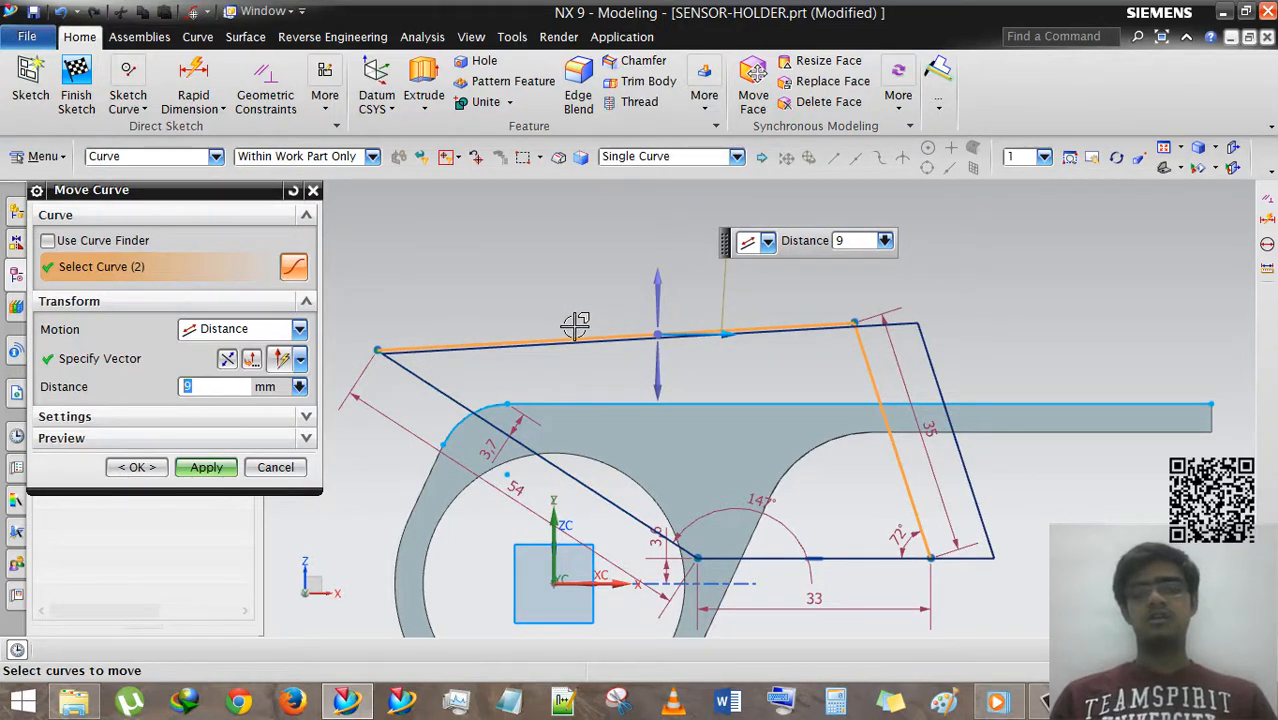
# - Set the move distance of the two profile lines to 10 mm and apply the move
pyautogui.scroll(2, 600, 334)
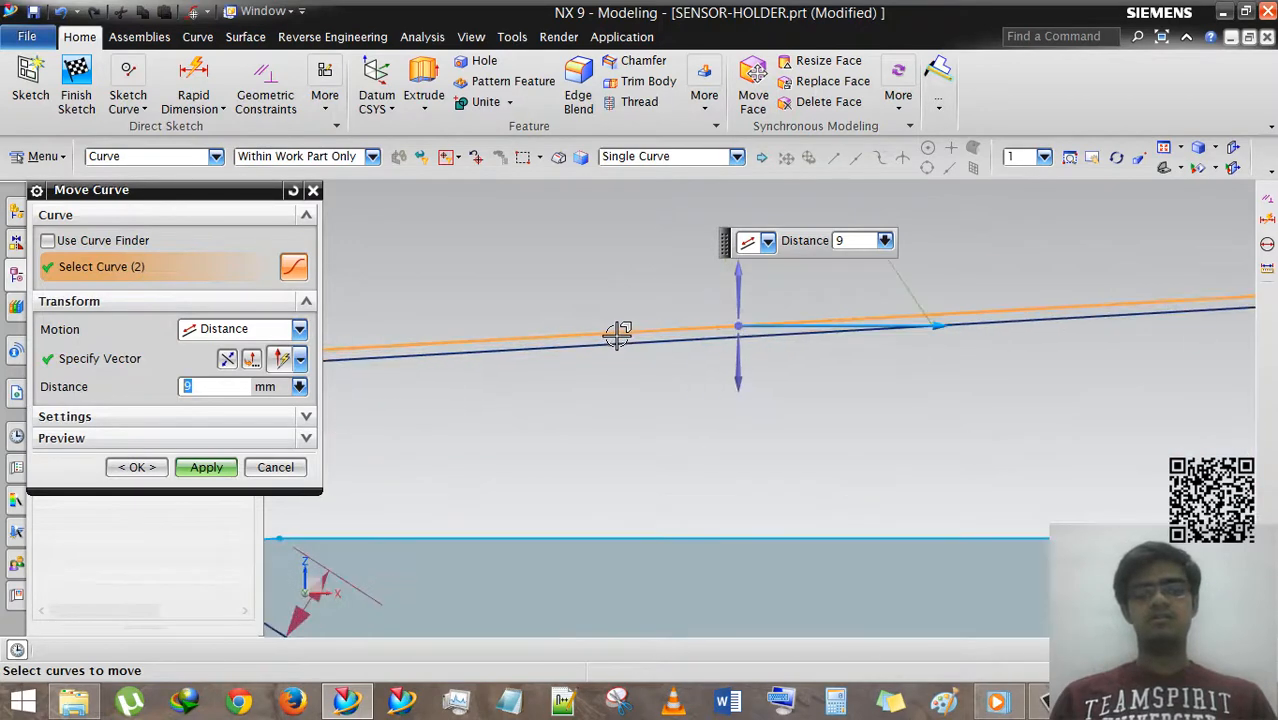
pyautogui.scroll(2, 690, 312)
pyautogui.scroll(-3, 694, 310)
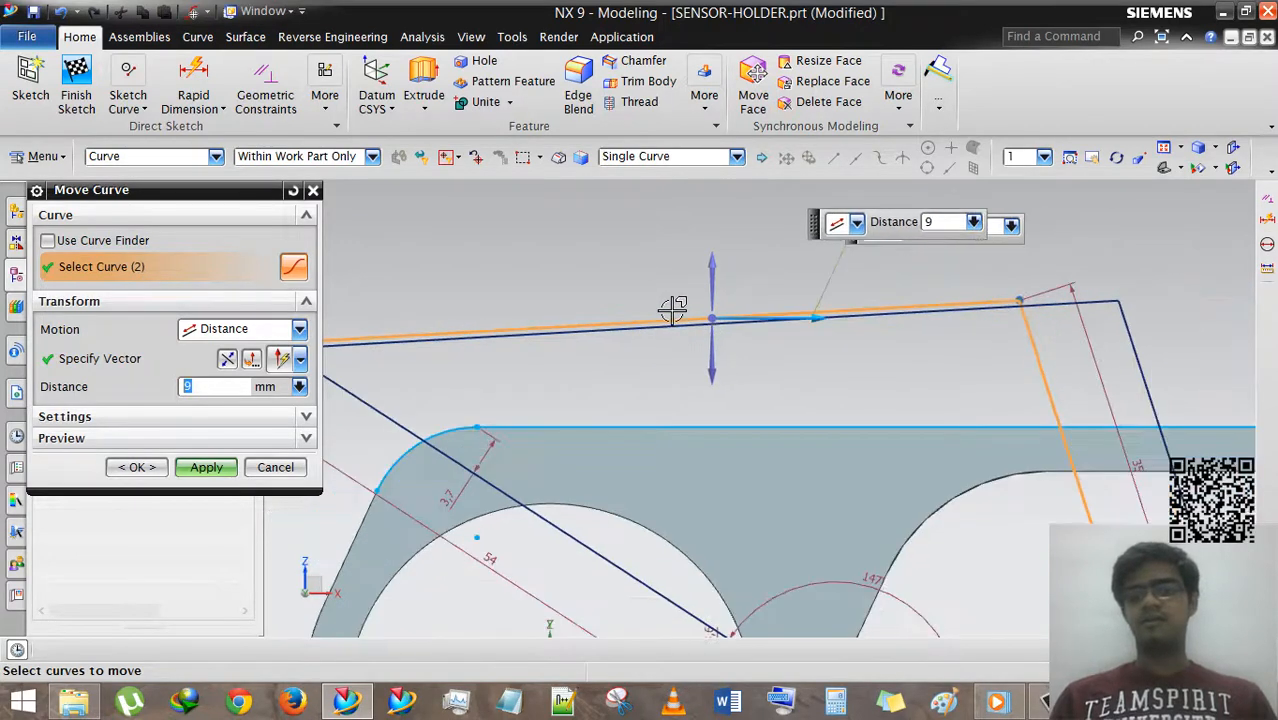
pyautogui.scroll(2, 950, 470)
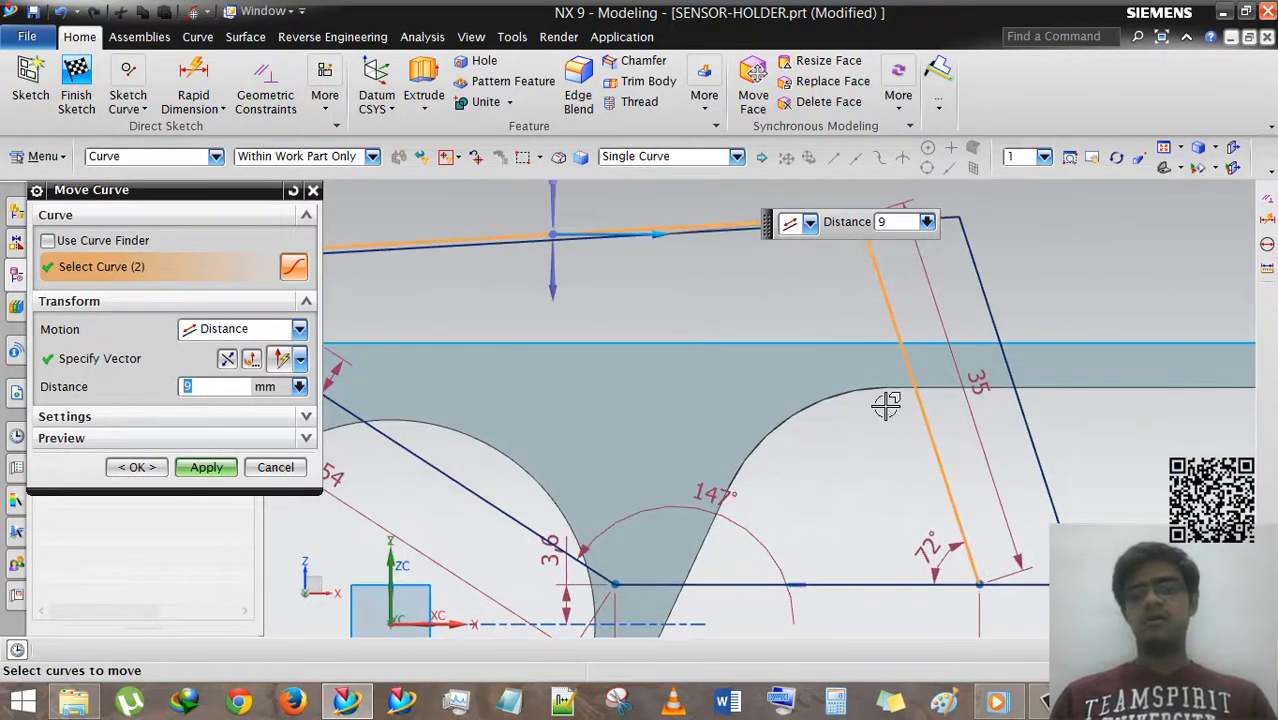
pyautogui.scroll(-1, 884, 404)
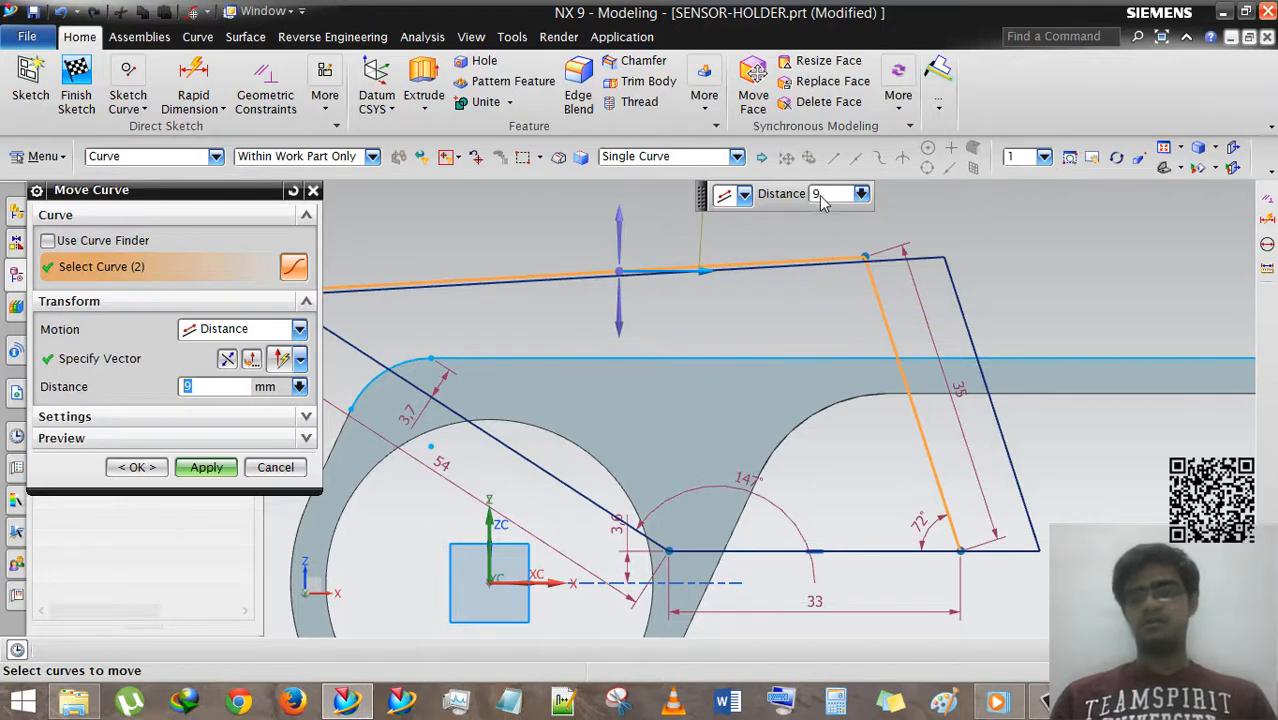
pyautogui.write('10')
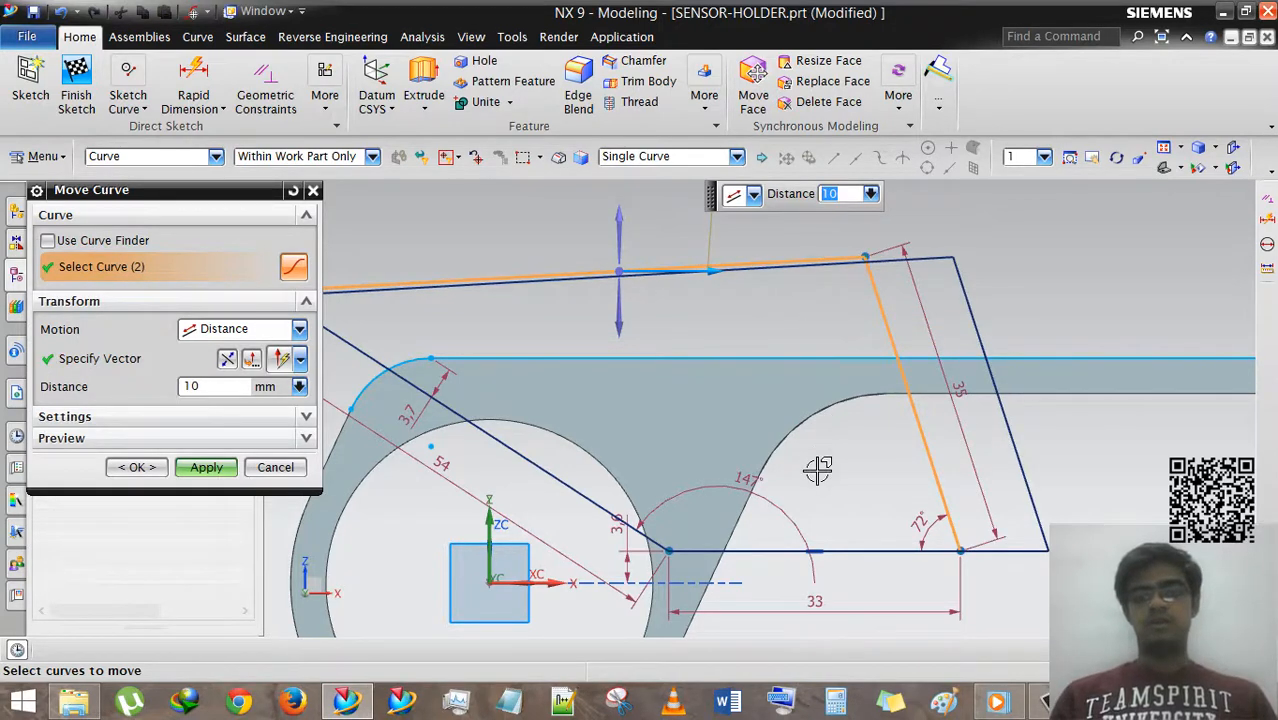
pyautogui.scroll(-2, 819, 467)
pyautogui.scroll(-1, 773, 335)
pyautogui.scroll(1, 797, 416)
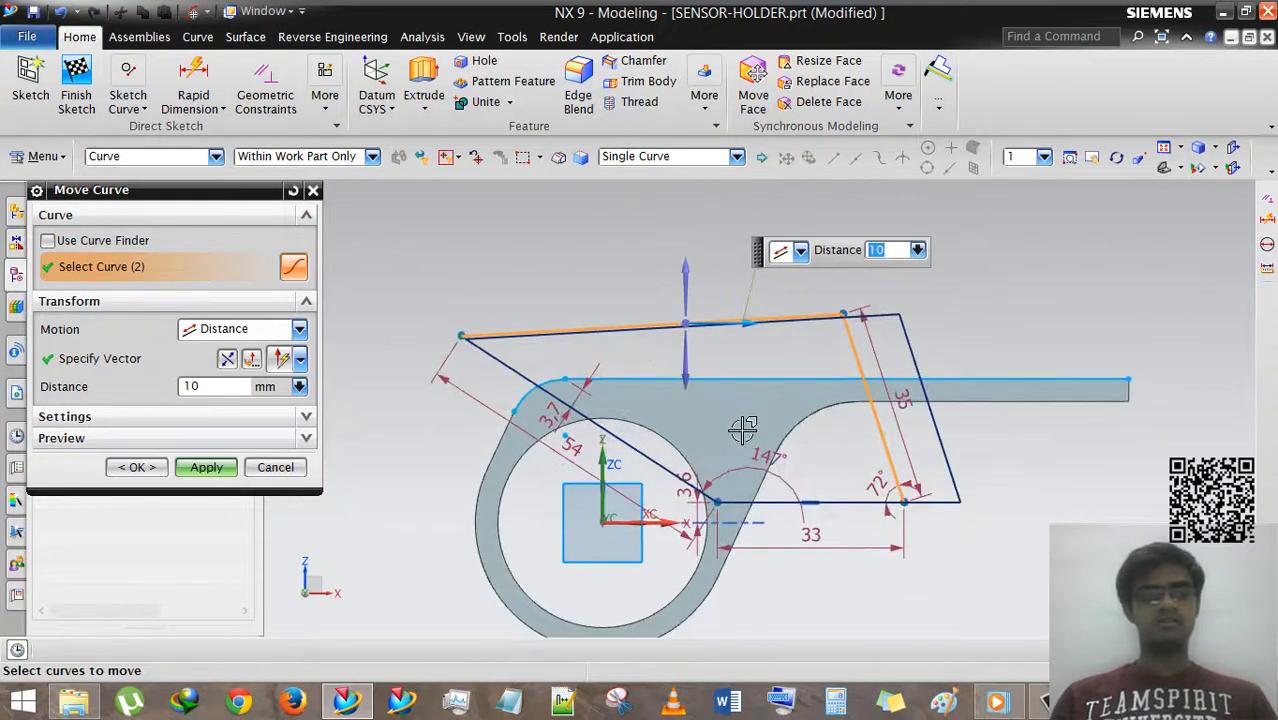
pyautogui.click(157, 416)
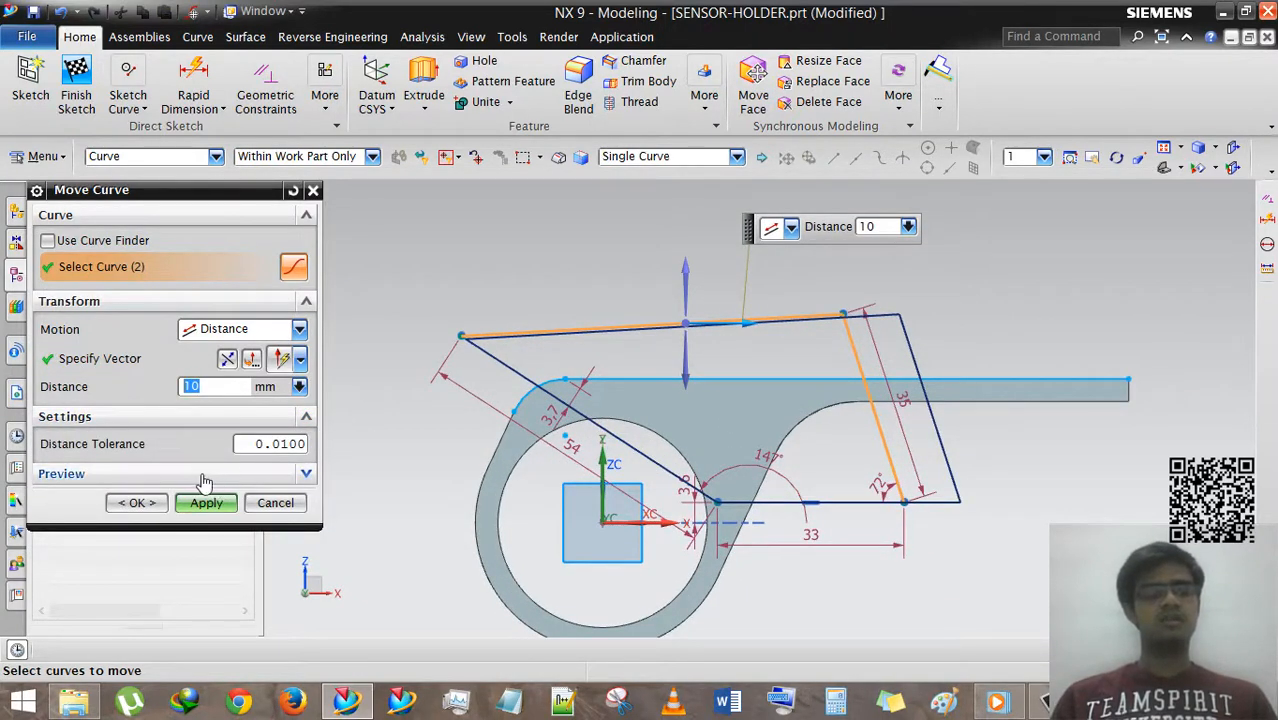
pyautogui.click(202, 476)
pyautogui.click(206, 547)
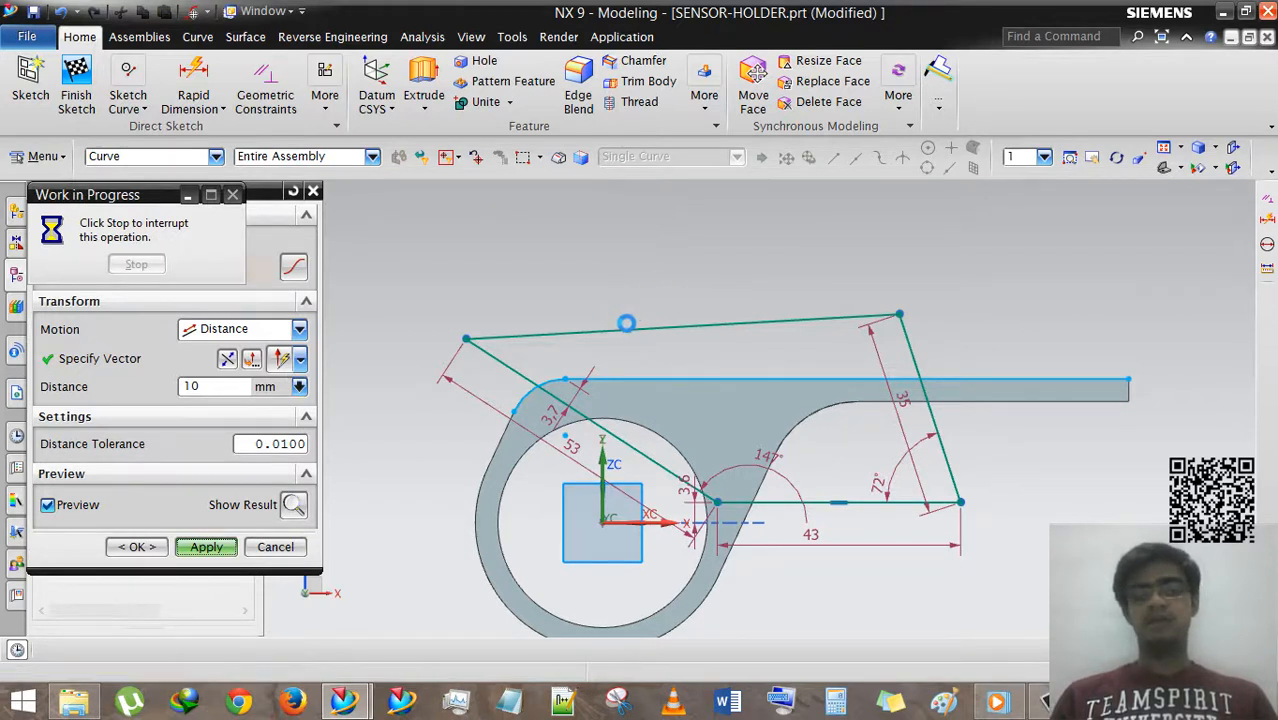
# - Move the profile's upper line 10 mm vertically upward with Move Curve
pyautogui.click(634, 327)
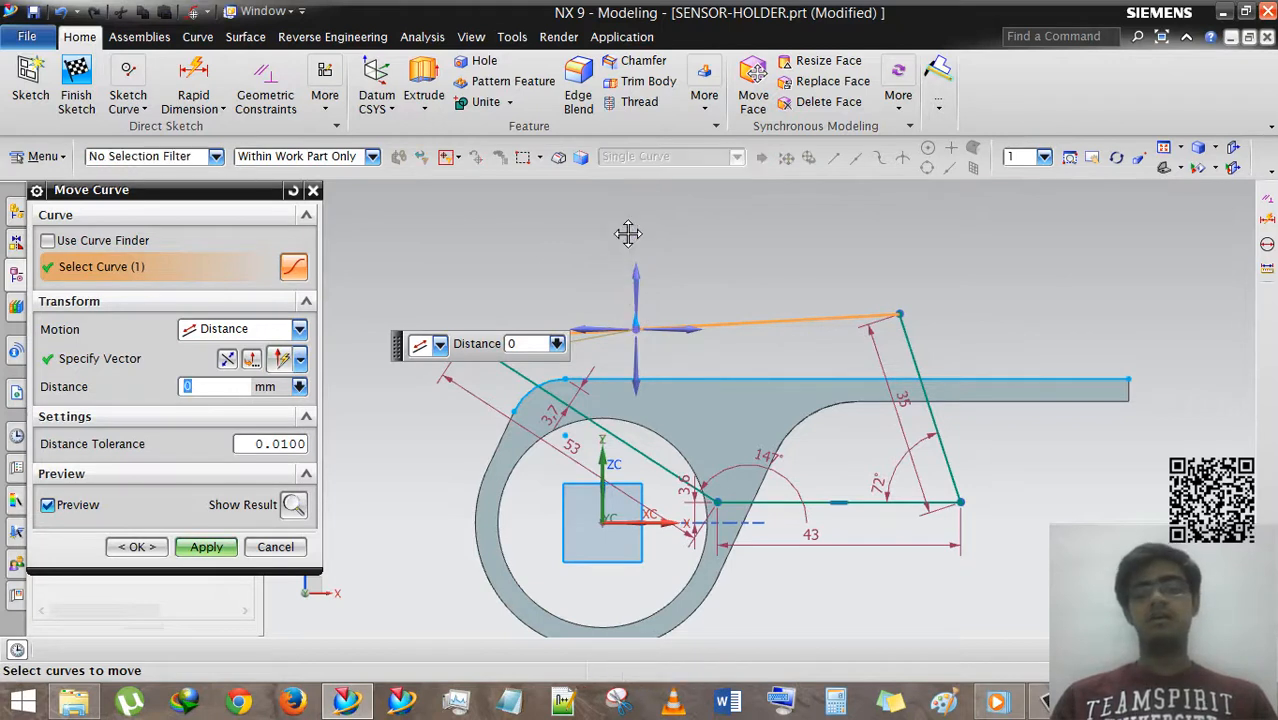
pyautogui.write('15')
pyautogui.moveTo(626, 249); pyautogui.dragTo(627, 266)
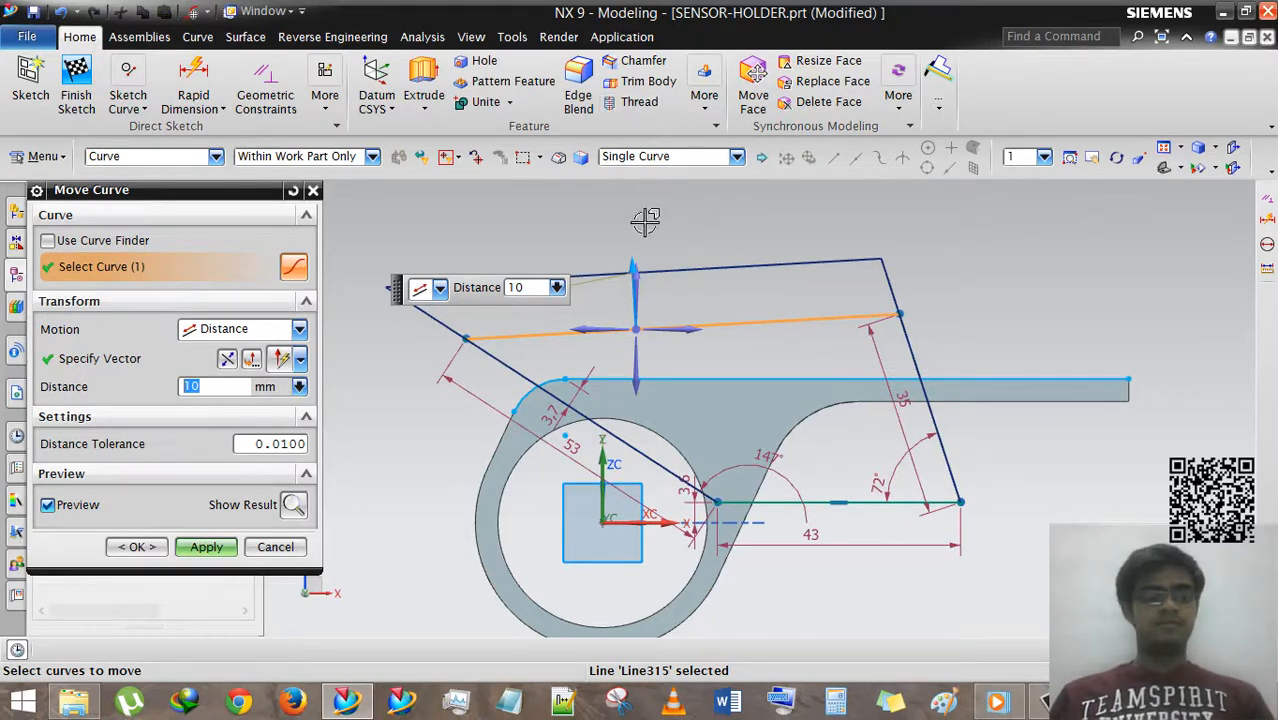
pyautogui.click(136, 549)
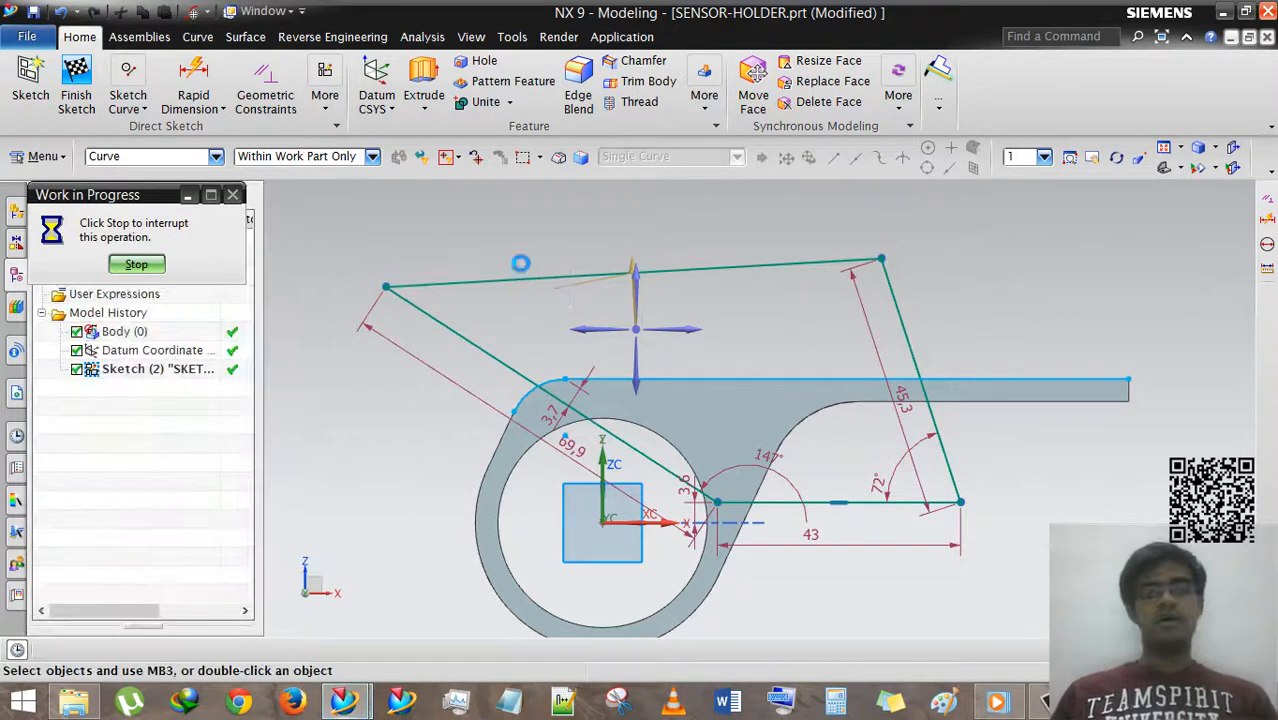
# - Set up Offset Move Curve on the profile's upper line and slanted right line with a 4 mm outward offset
pyautogui.click(130, 98)
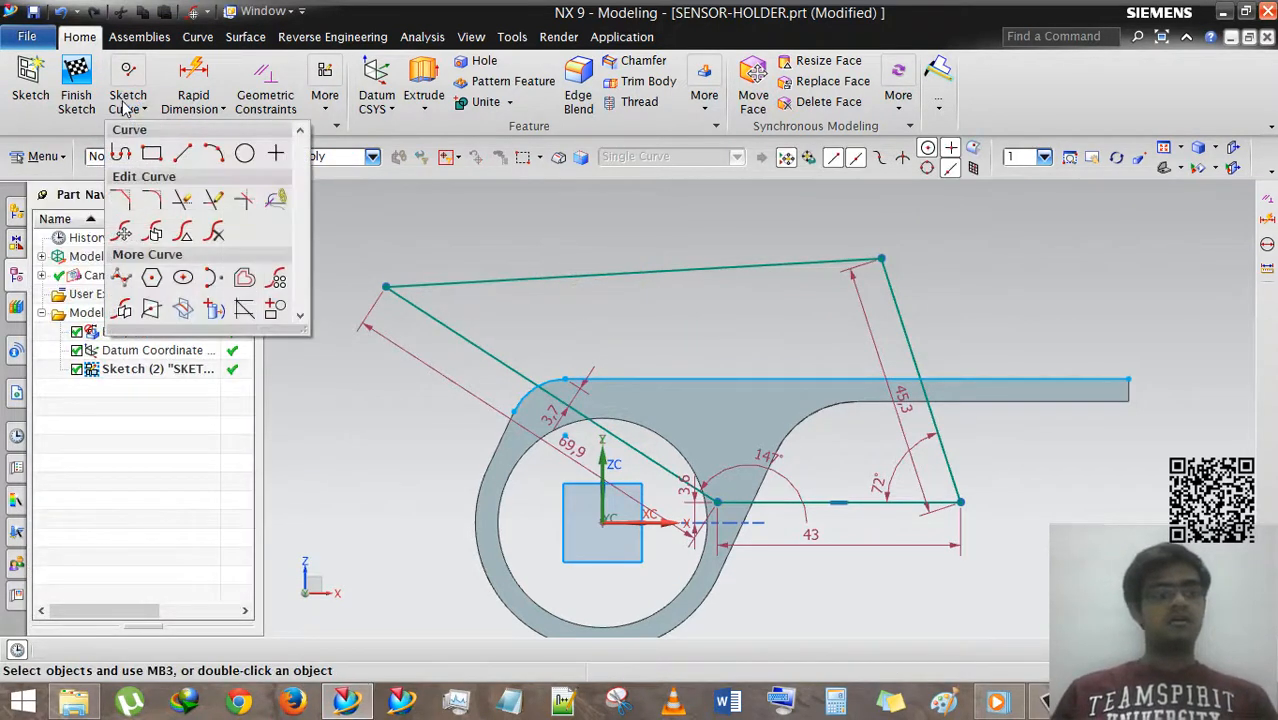
pyautogui.click(126, 233)
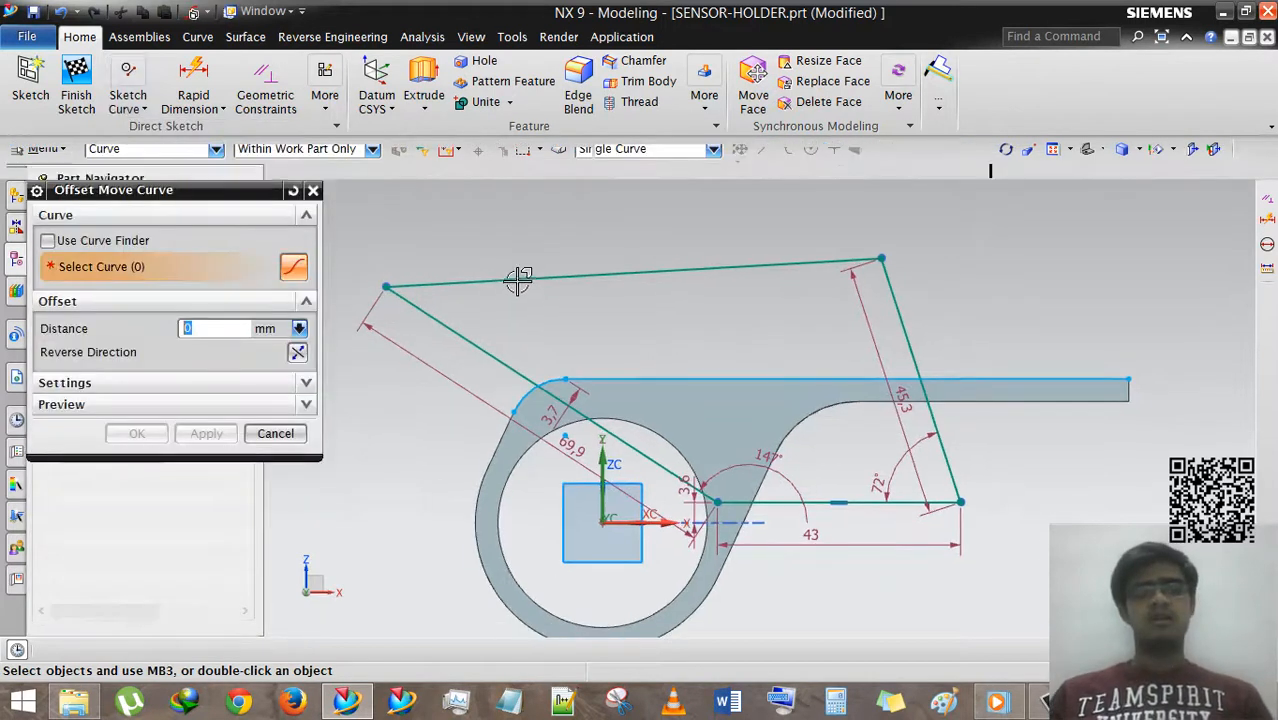
pyautogui.click(585, 276)
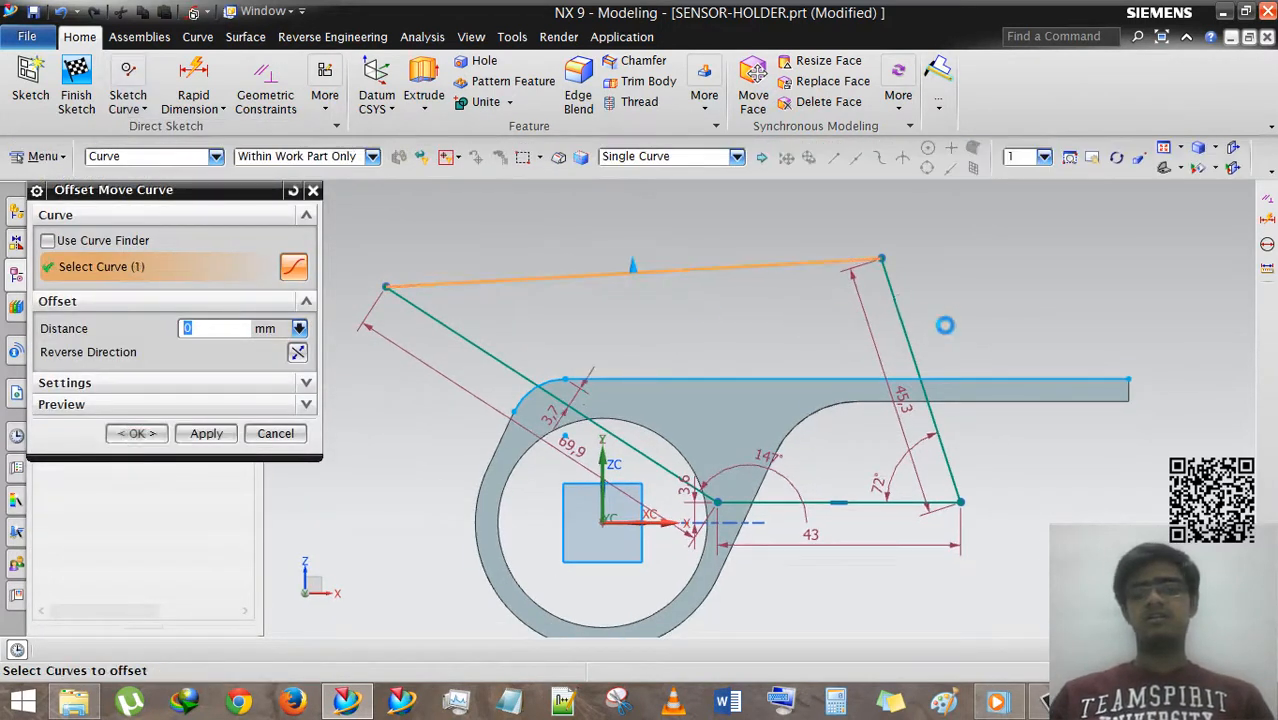
pyautogui.click(899, 302)
pyautogui.moveTo(631, 258); pyautogui.dragTo(632, 228)
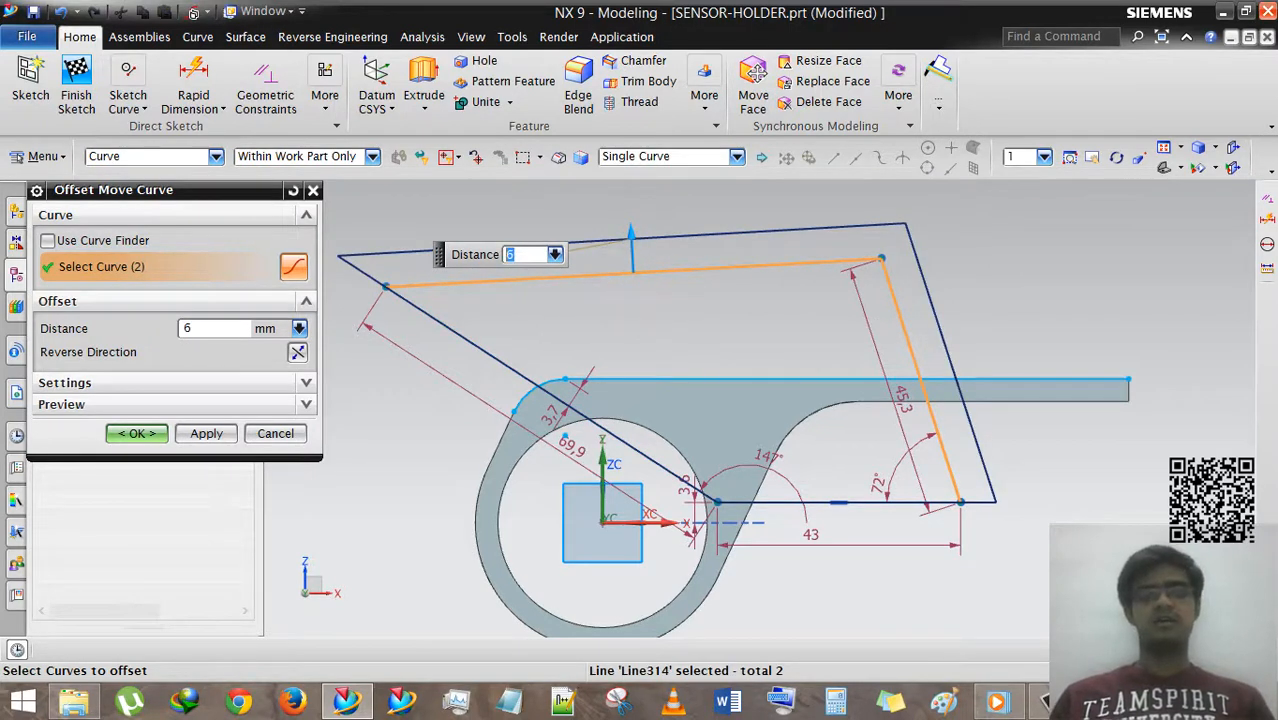
pyautogui.write('4')
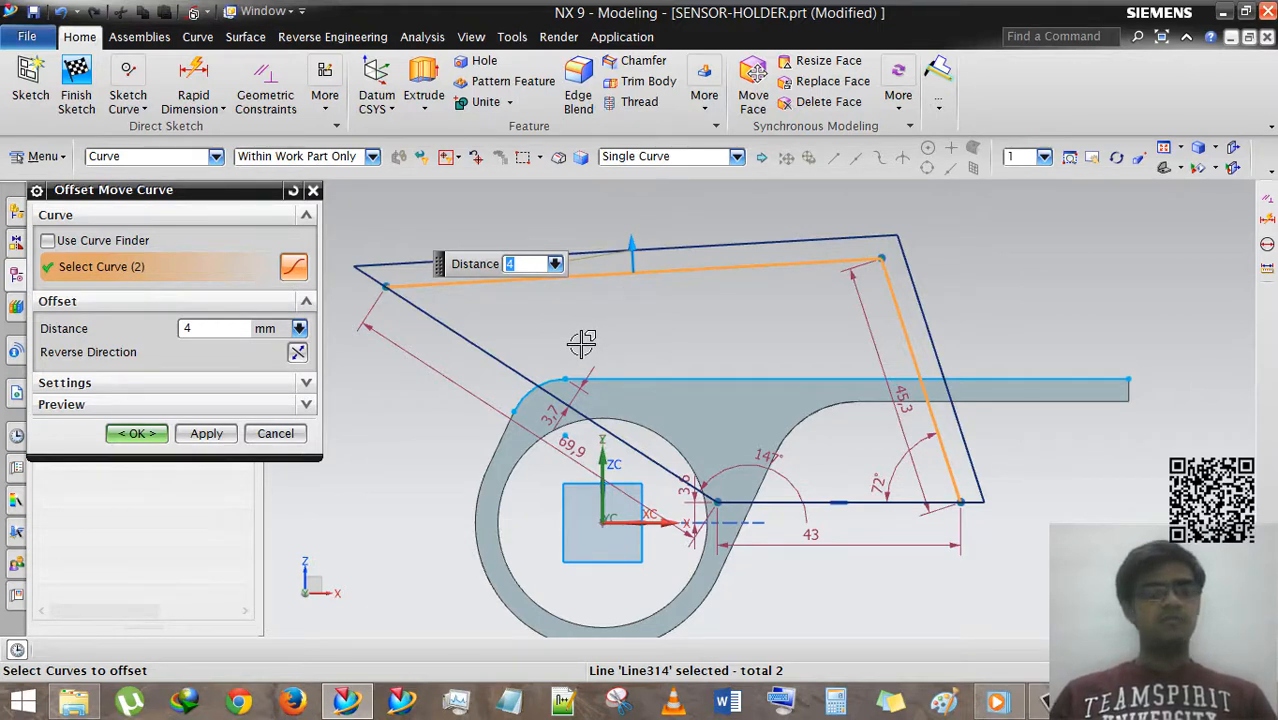
# - Reverse the offset toward the inside of the profile, expand the offset's settings and preview options, and complete the offset move
pyautogui.click(297, 352)
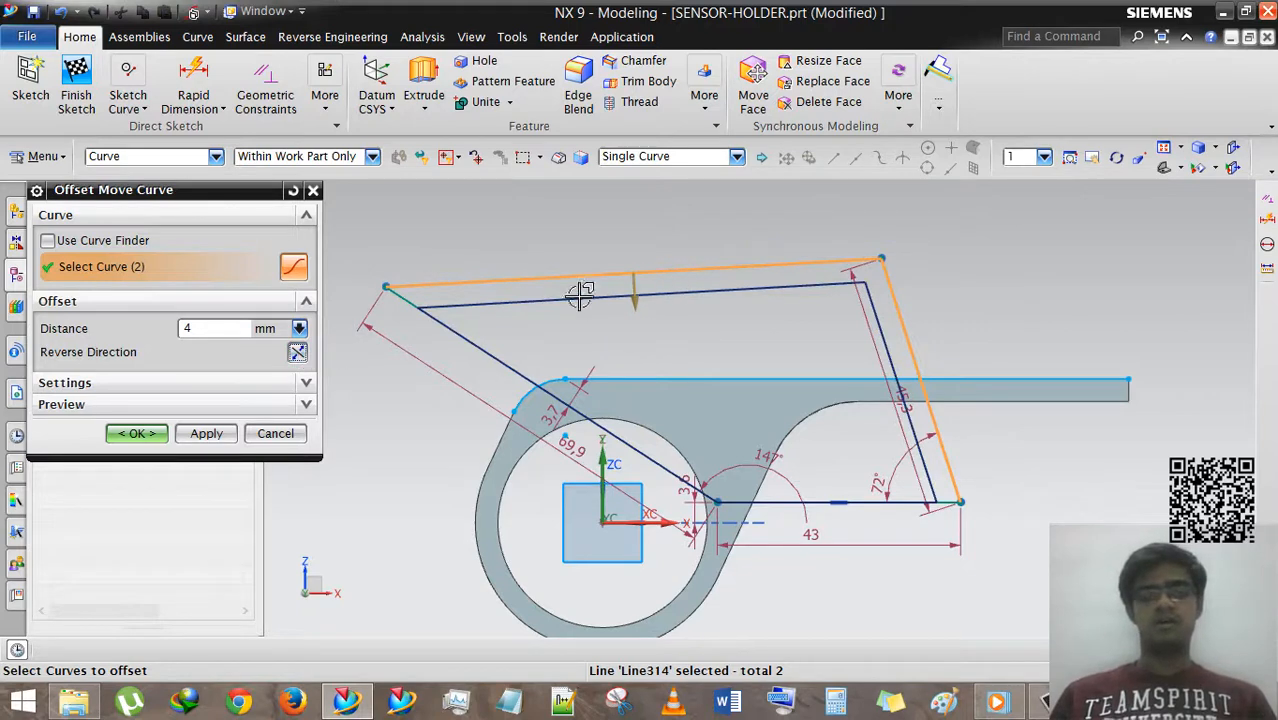
pyautogui.scroll(2, 635, 325)
pyautogui.scroll(-2, 620, 310)
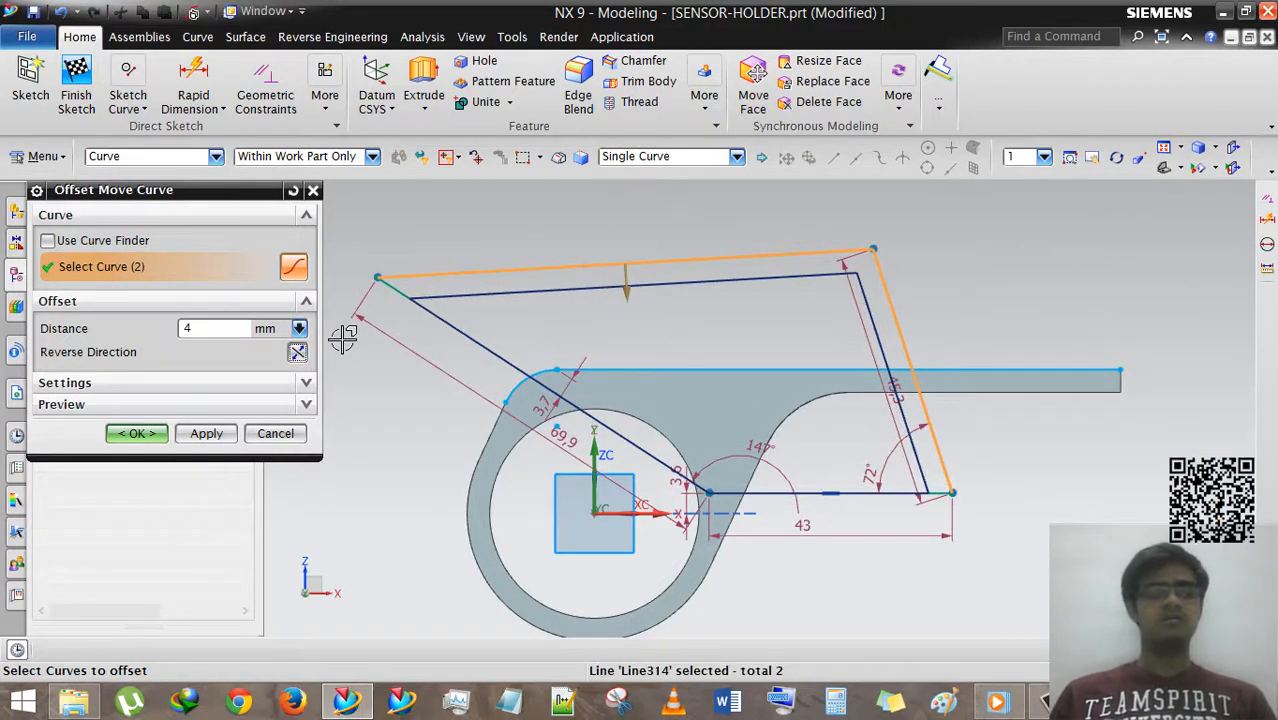
pyautogui.click(176, 382)
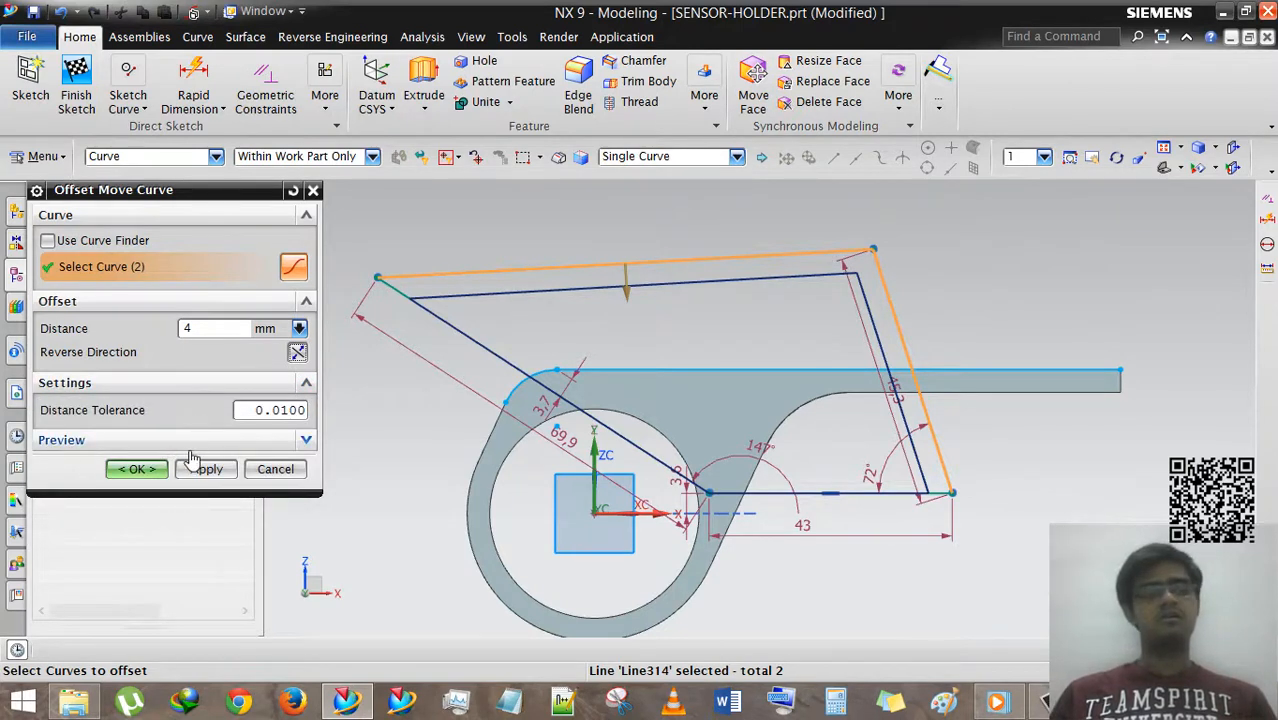
pyautogui.click(185, 444)
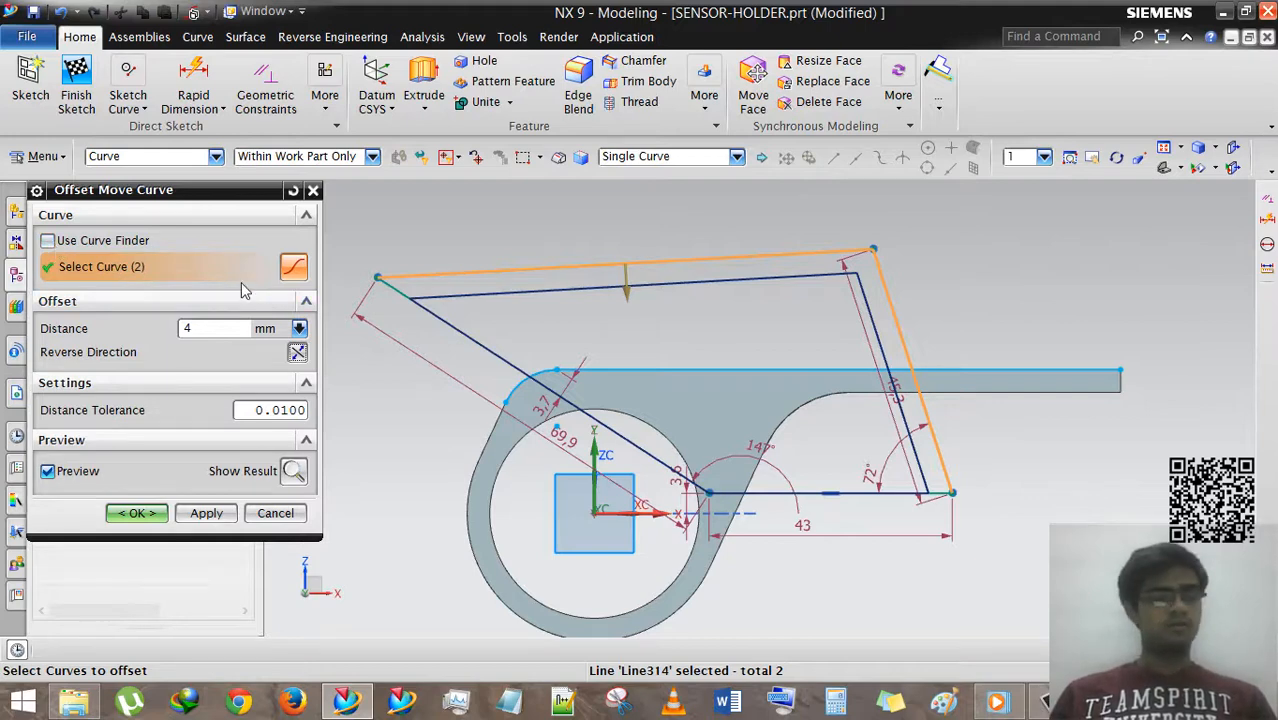
pyautogui.click(150, 512)
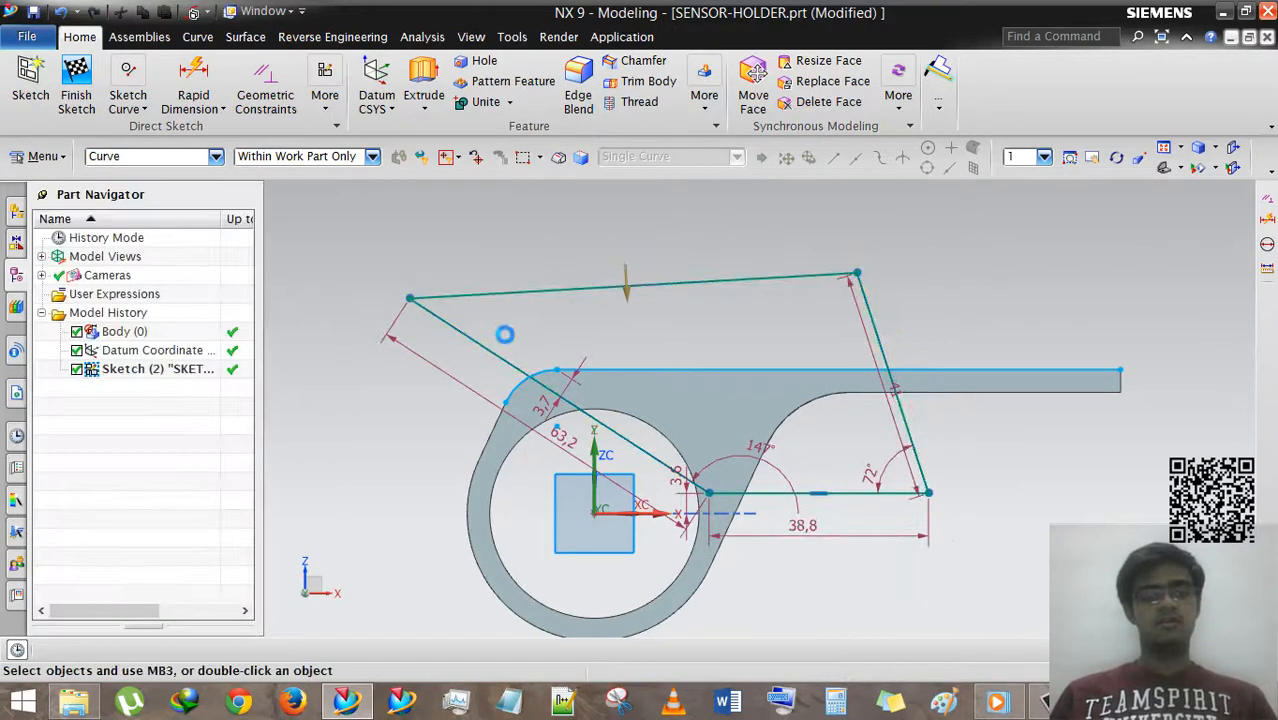
pyautogui.click(144, 109)
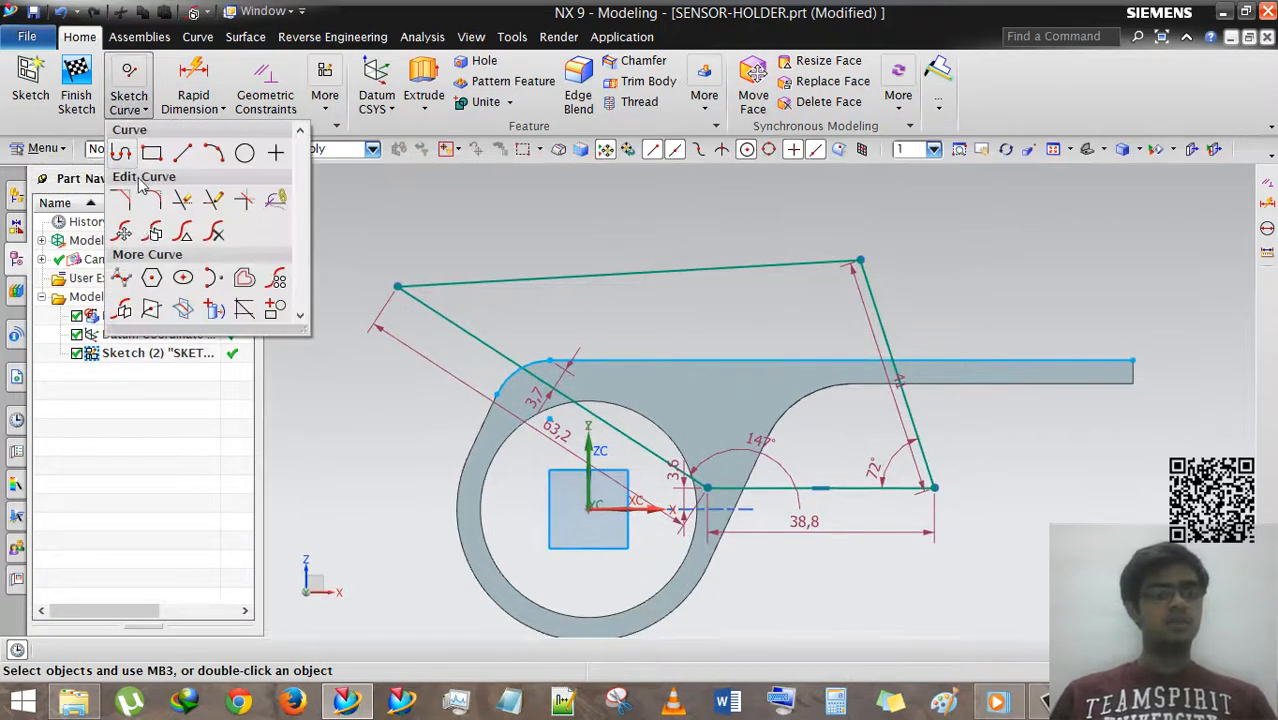
pyautogui.click(183, 233)
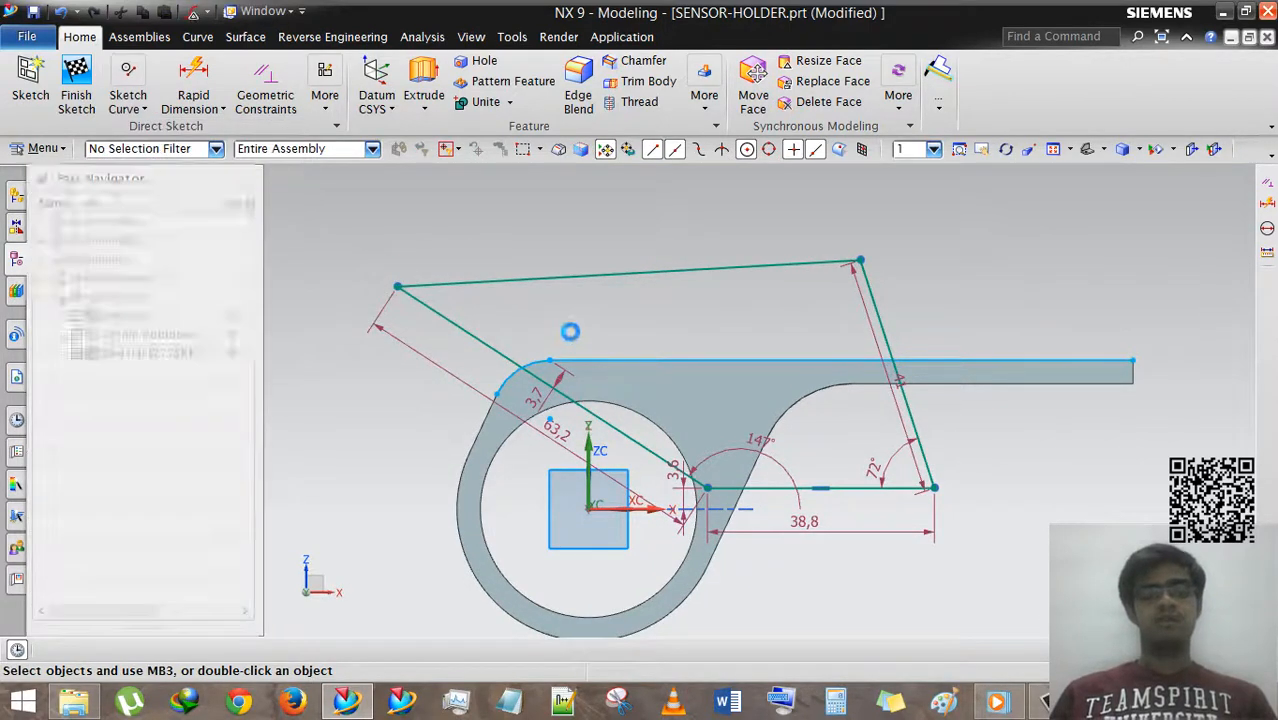
pyautogui.scroll(-2, 578, 331)
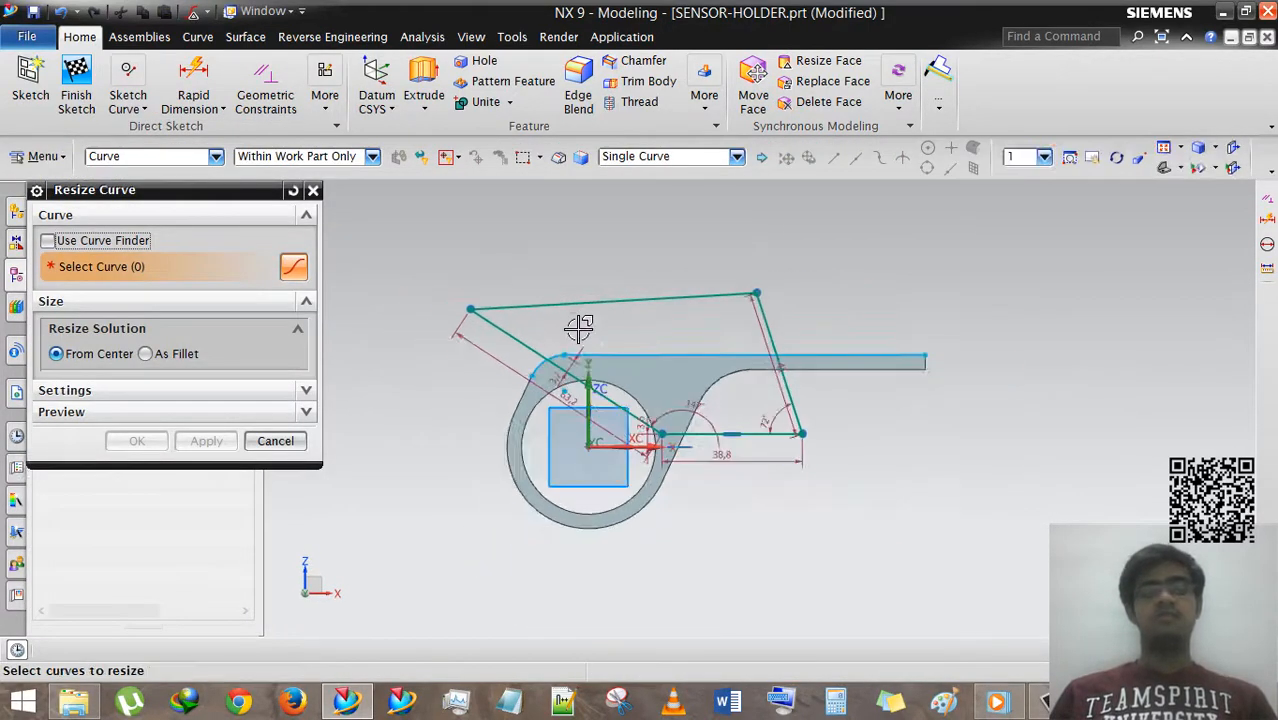
pyautogui.scroll(3, 534, 412)
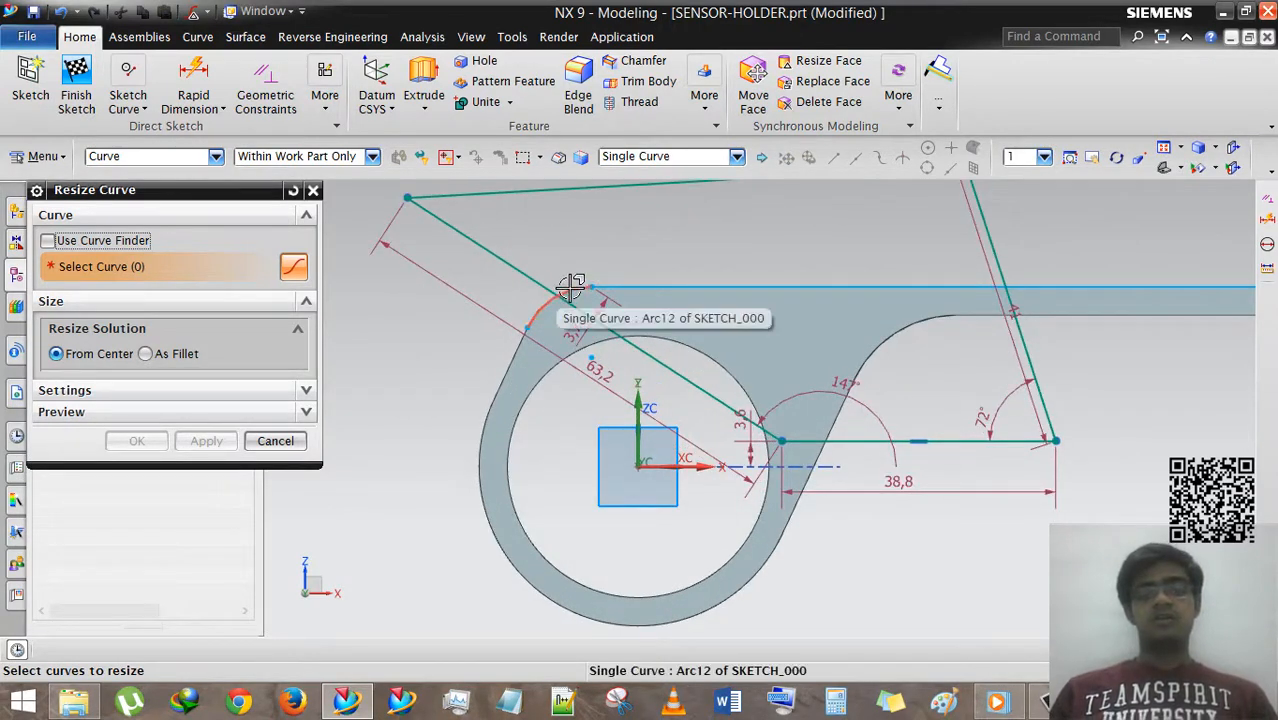
# - Try to project the hole's circular edge into the sketch as an associative single spline
pyautogui.click(128, 100)
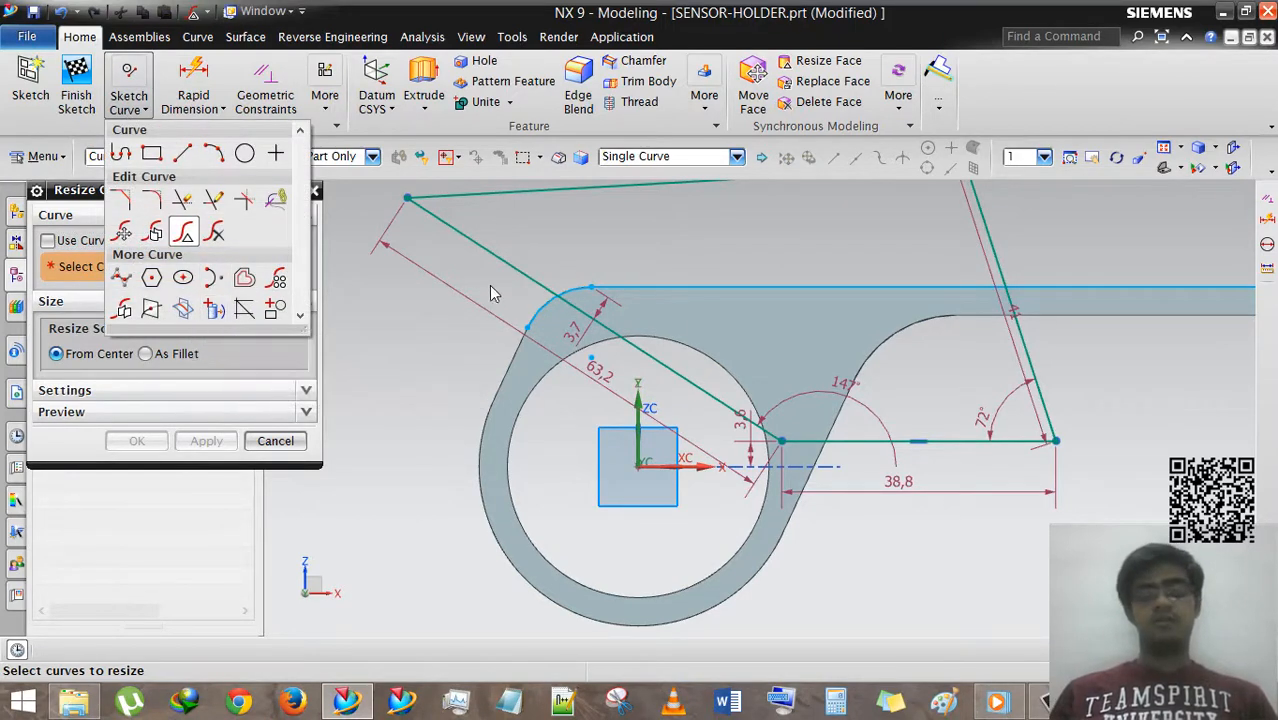
pyautogui.click(245, 279)
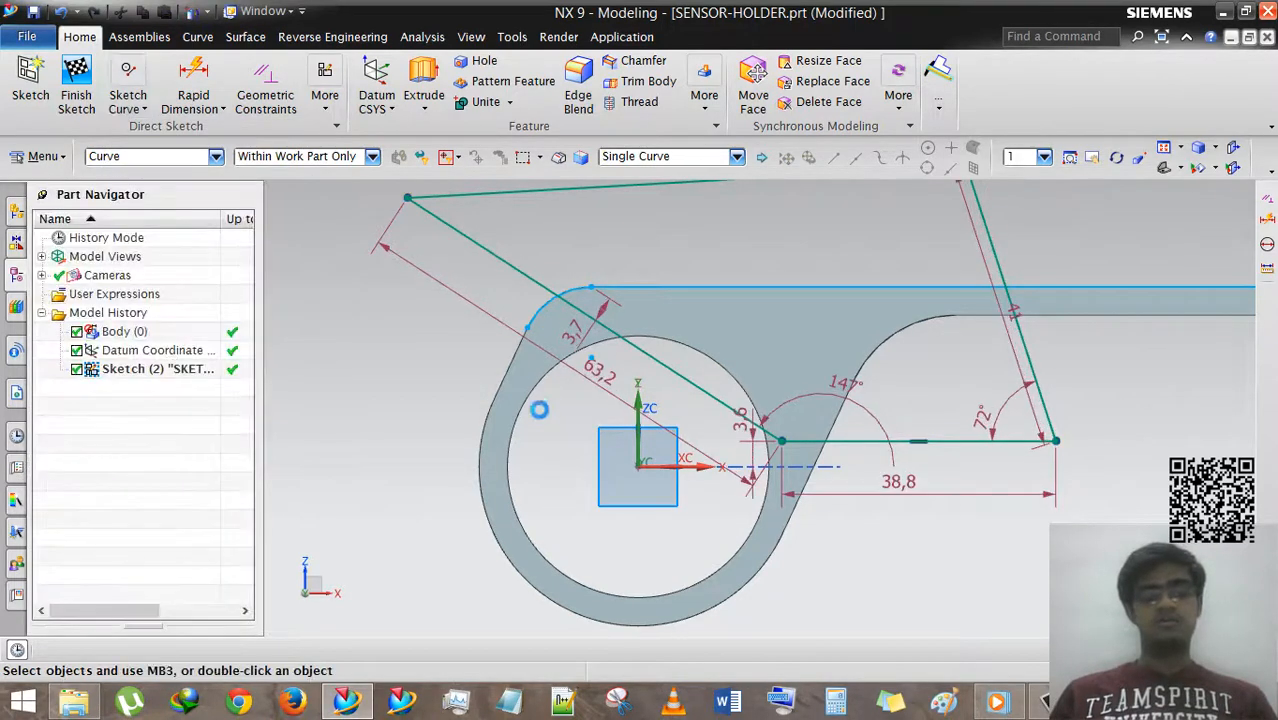
pyautogui.click(532, 381)
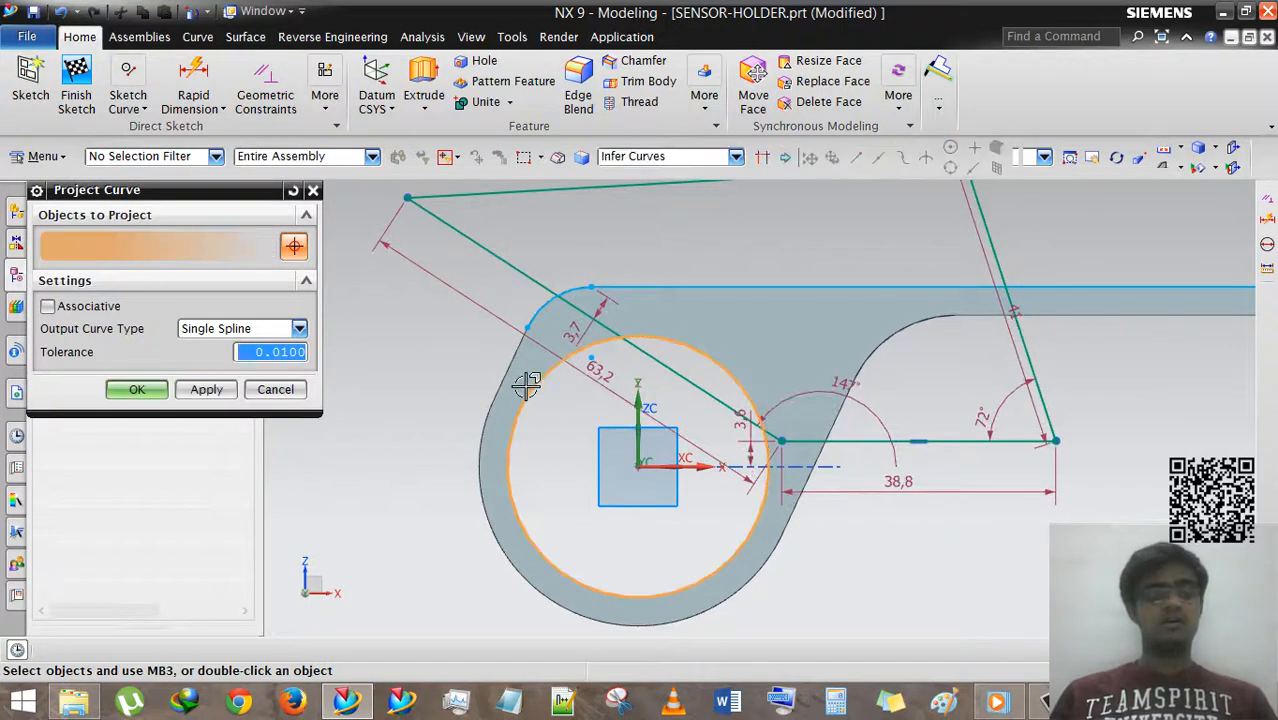
pyautogui.click(47, 306)
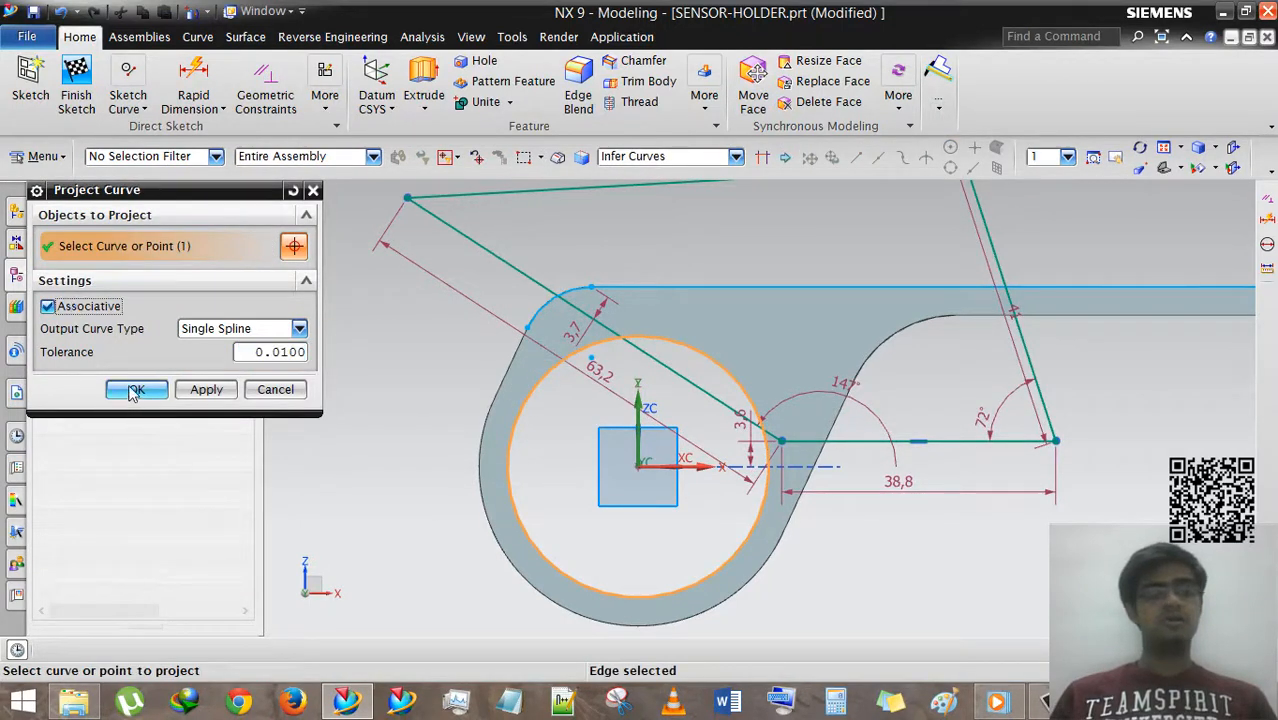
pyautogui.click(137, 389)
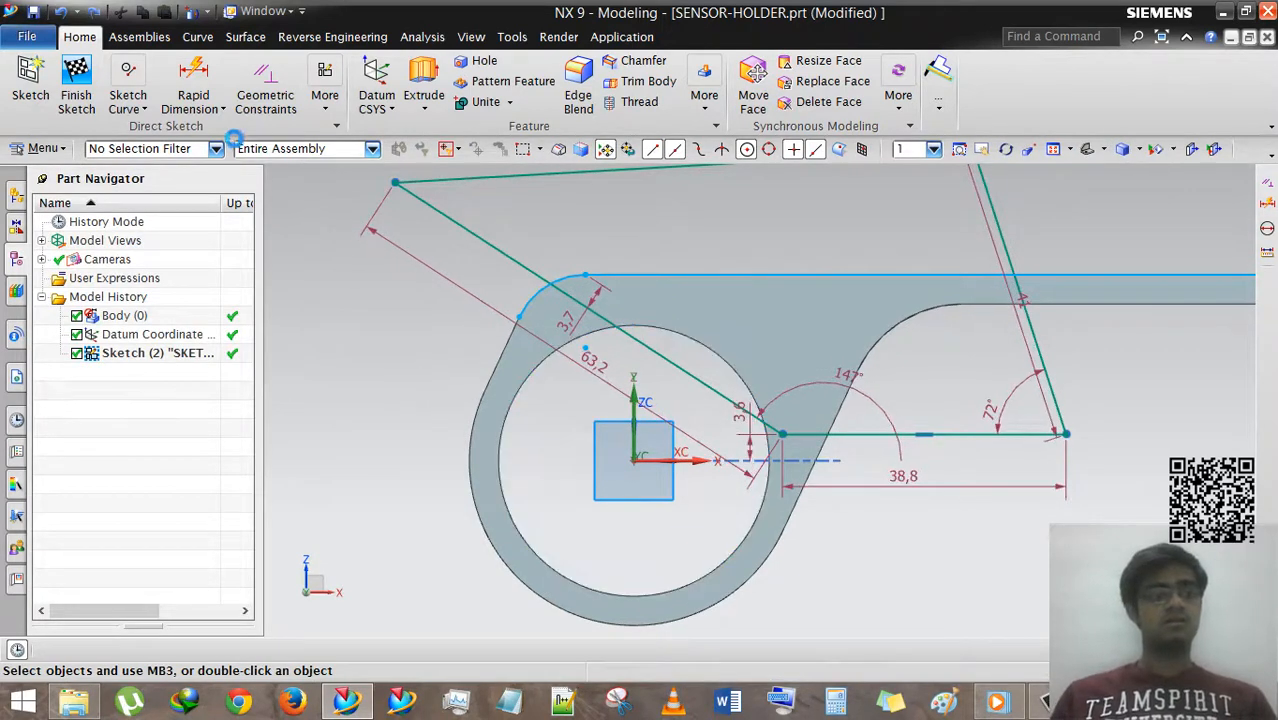
# - Project only the hole's circular edge into the sketch associatively, with the output curve type set to Original
pyautogui.click(127, 100)
pyautogui.click(205, 318)
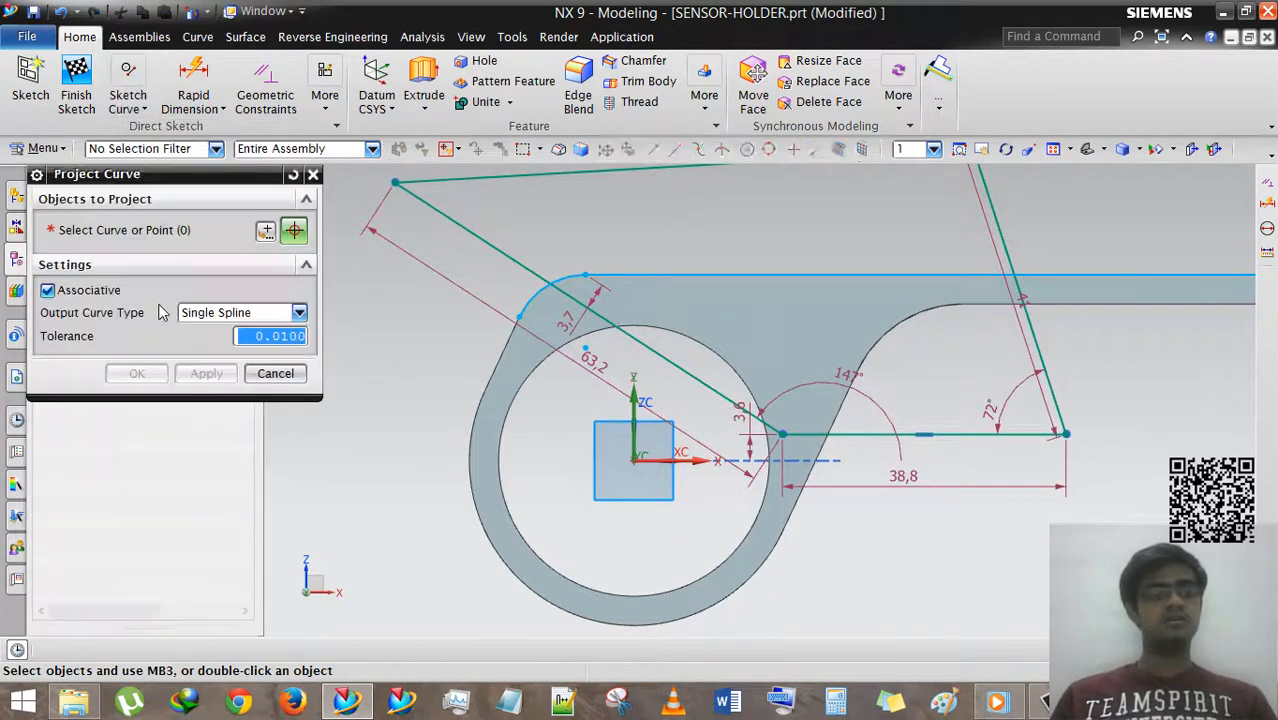
pyautogui.click(240, 328)
pyautogui.click(200, 344)
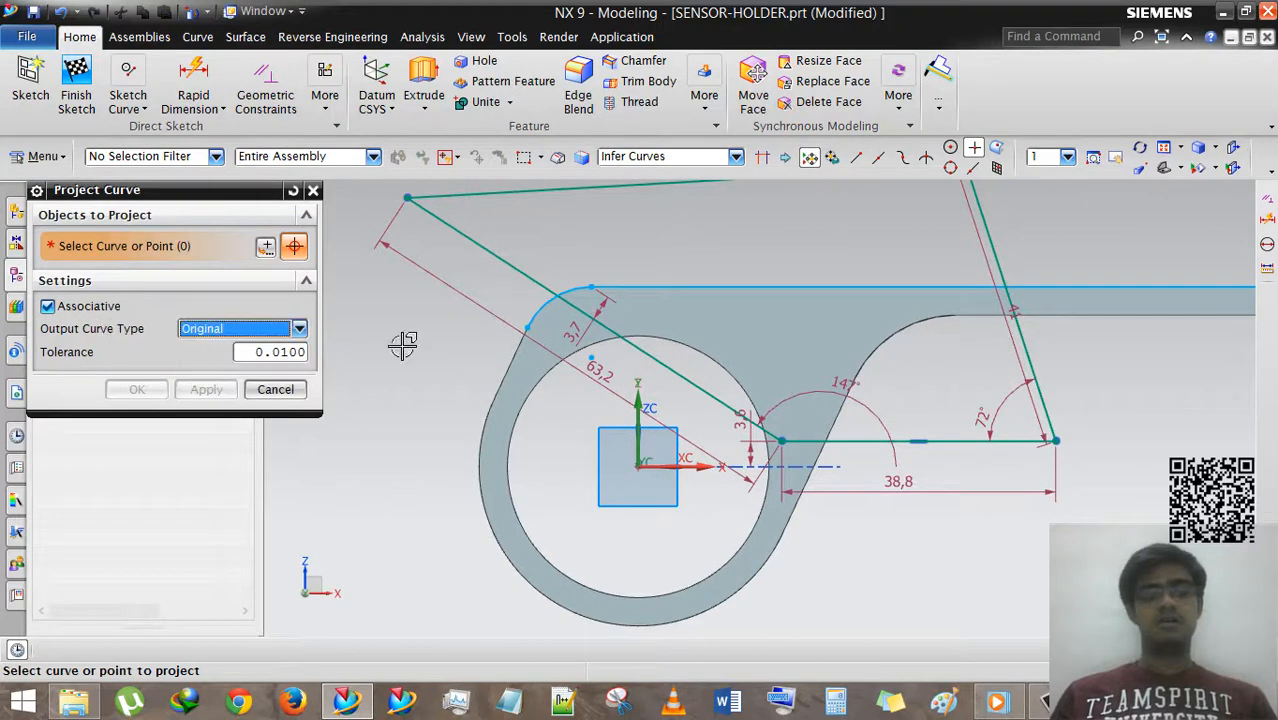
pyautogui.click(535, 379)
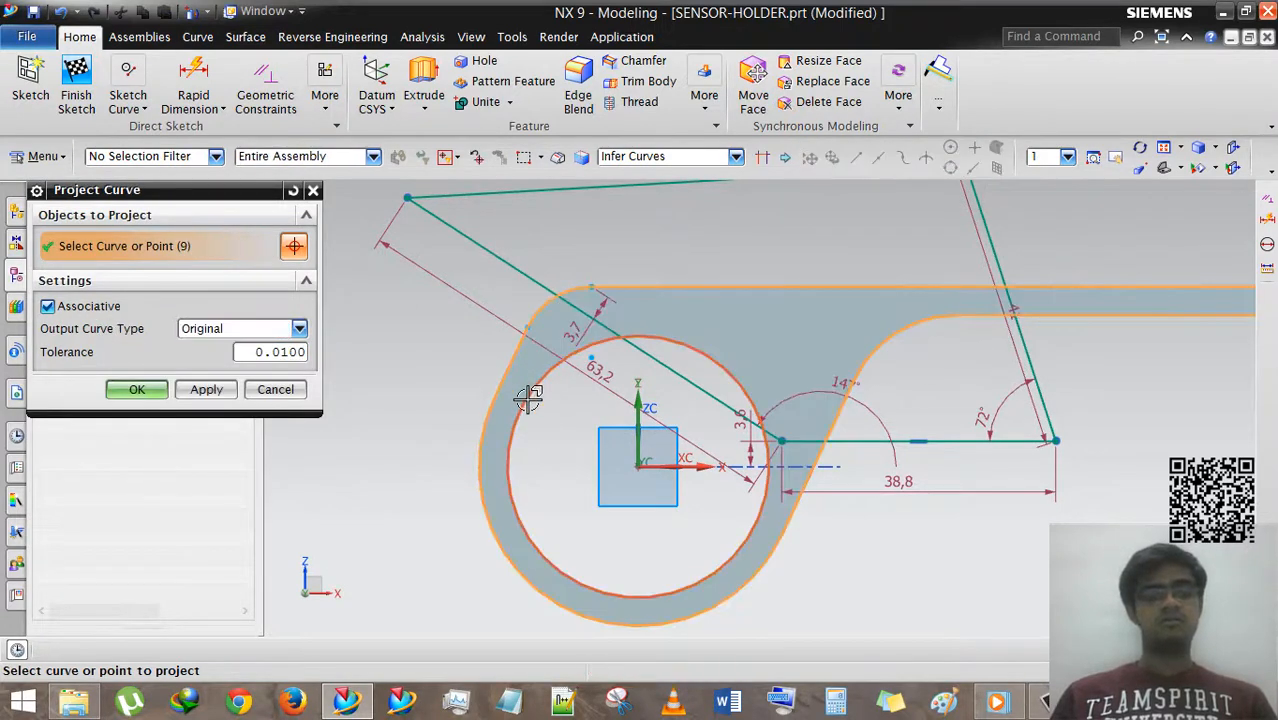
pyautogui.click(293, 190)
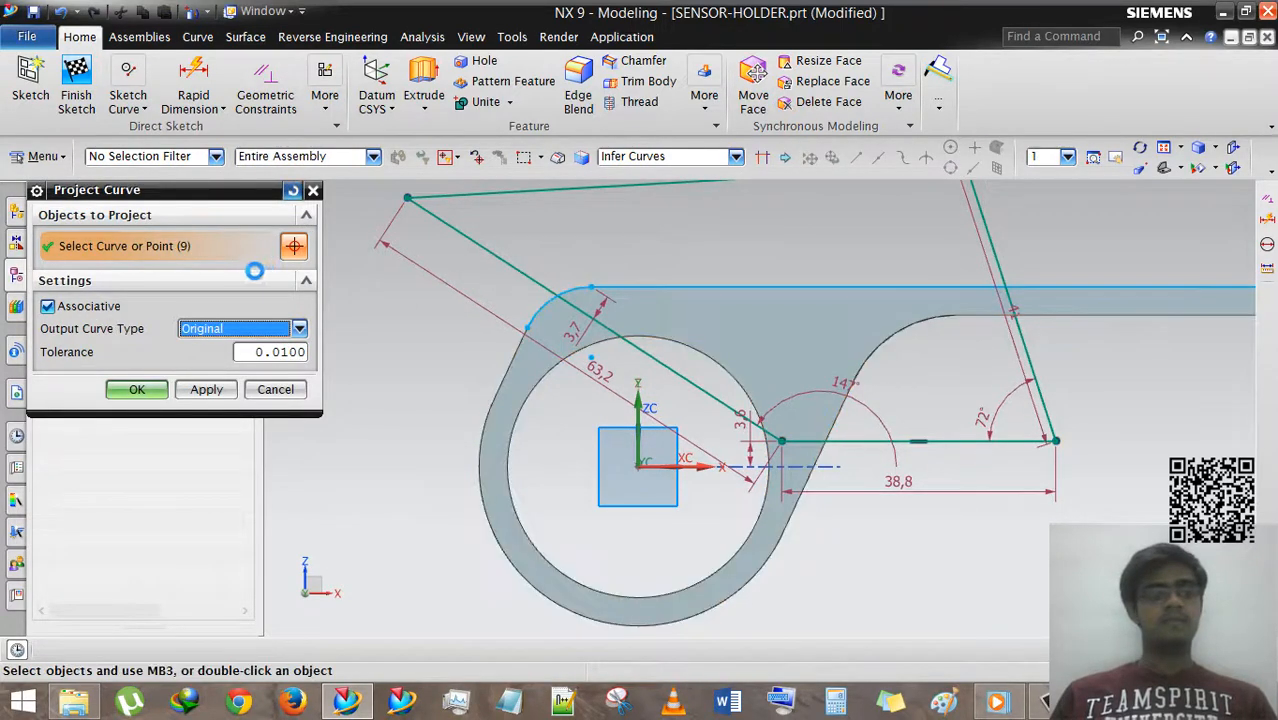
pyautogui.click(533, 392)
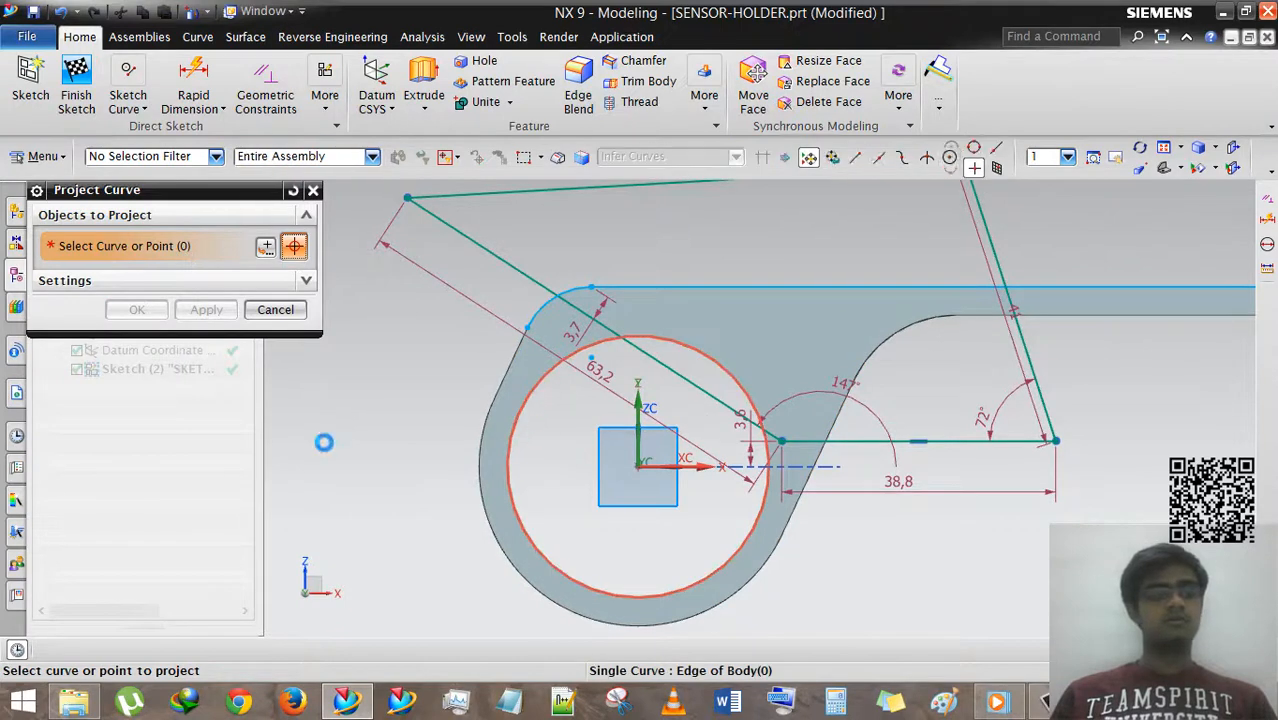
pyautogui.click(66, 281)
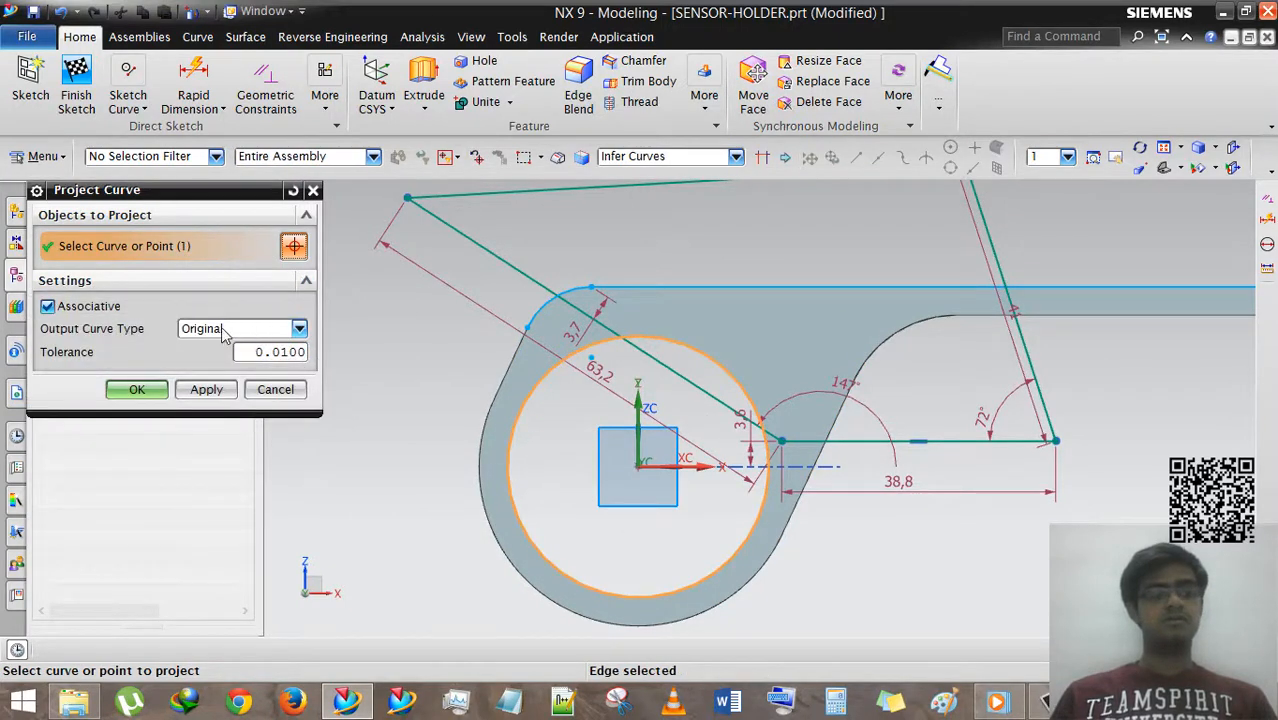
pyautogui.click(160, 390)
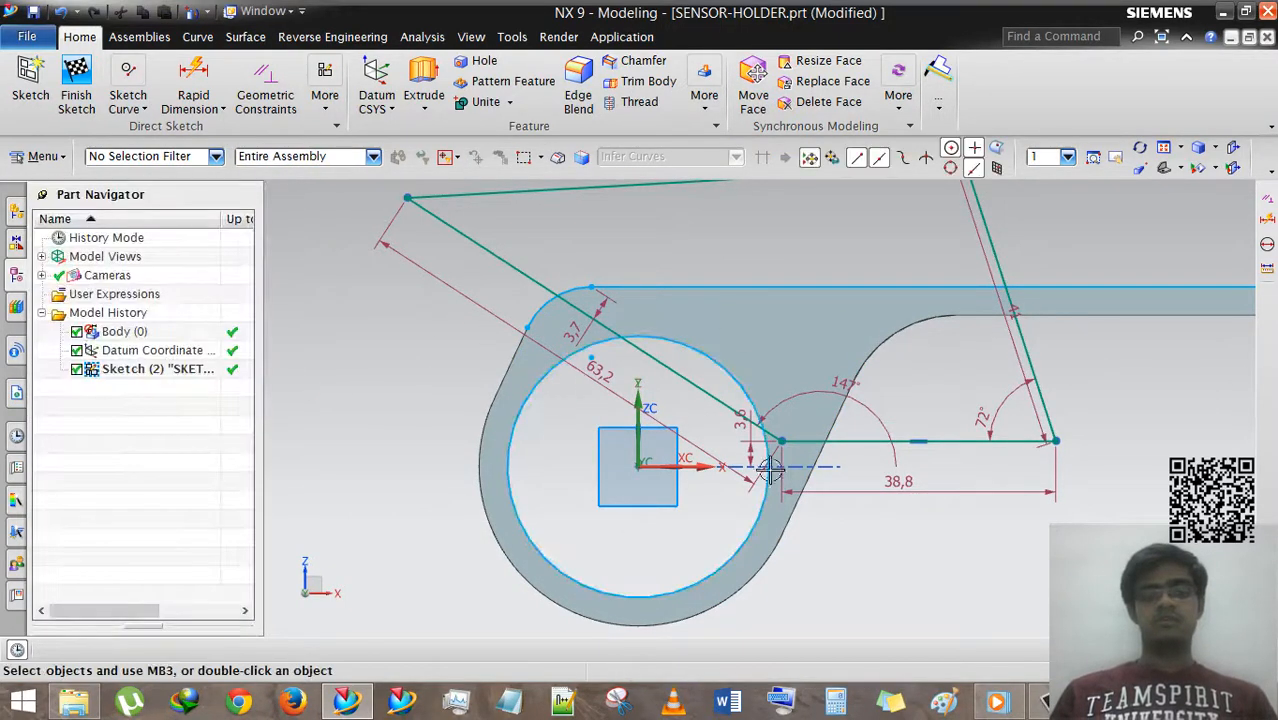
# - Set up Resize Curve on the projected hole circle, using the From Center solution with a 50 mm diameter
pyautogui.scroll(-2, 622, 363)
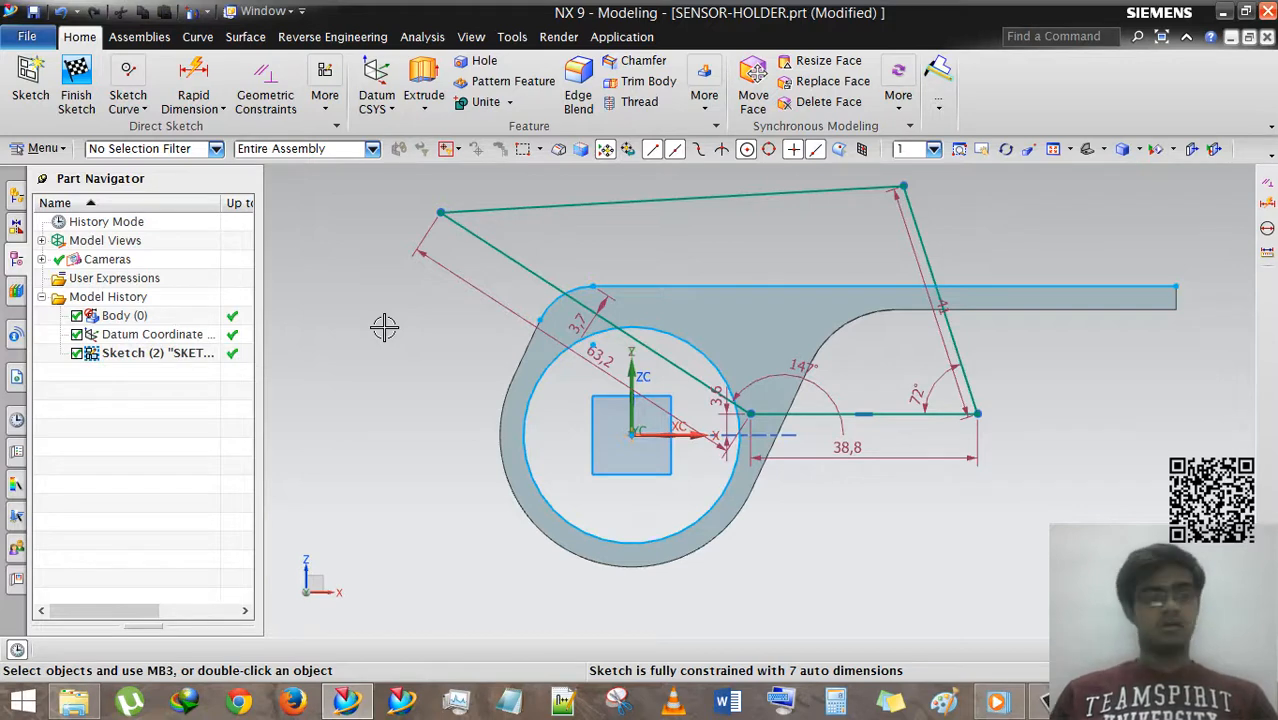
pyautogui.click(131, 101)
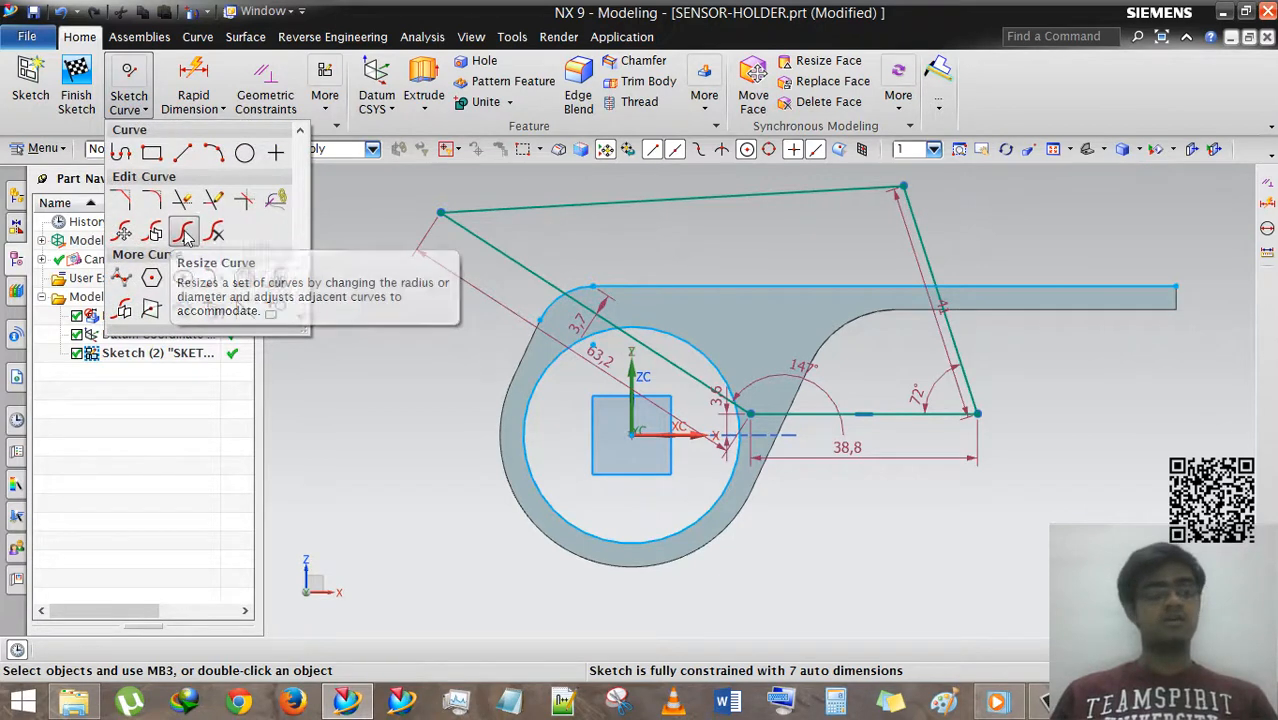
pyautogui.click(184, 233)
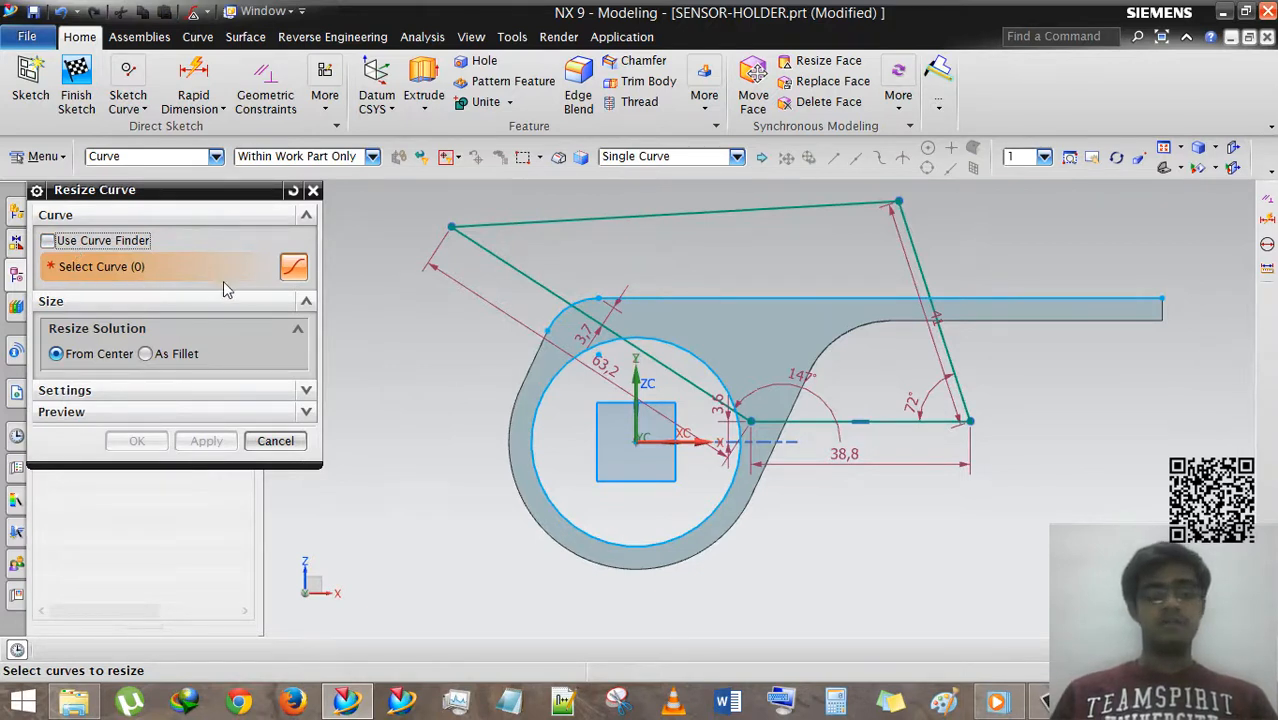
pyautogui.click(567, 371)
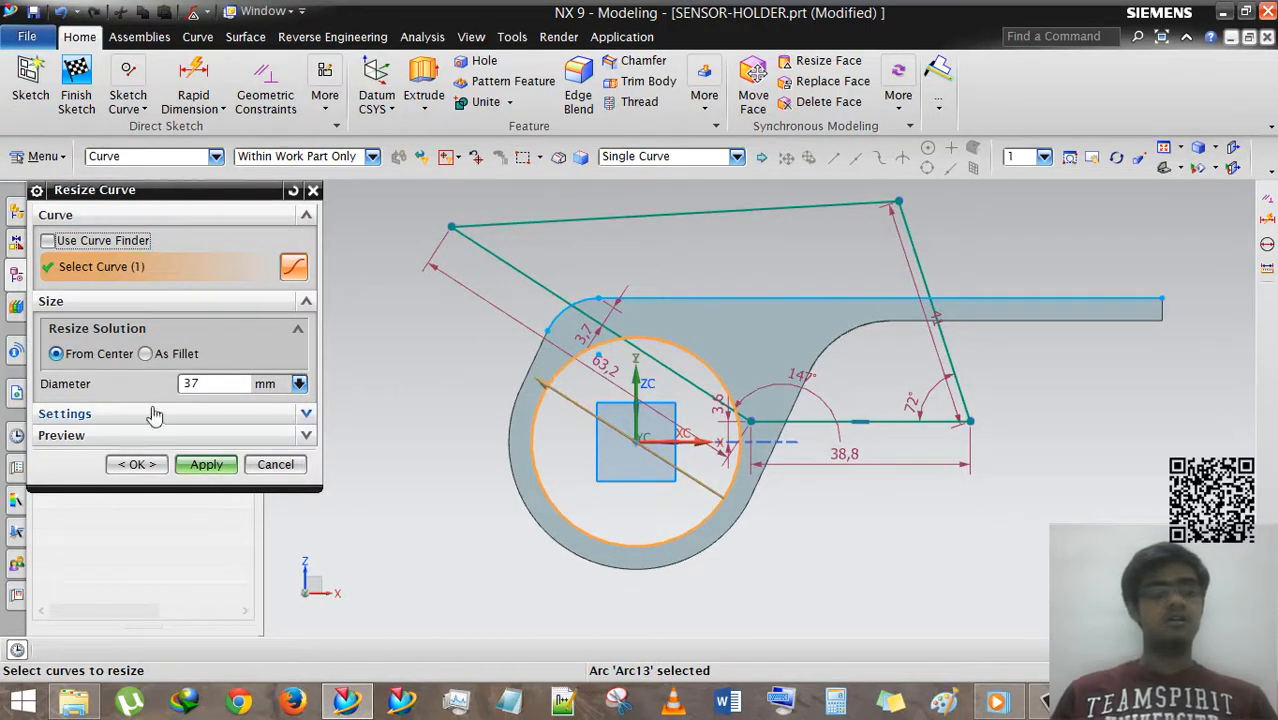
pyautogui.click(217, 383)
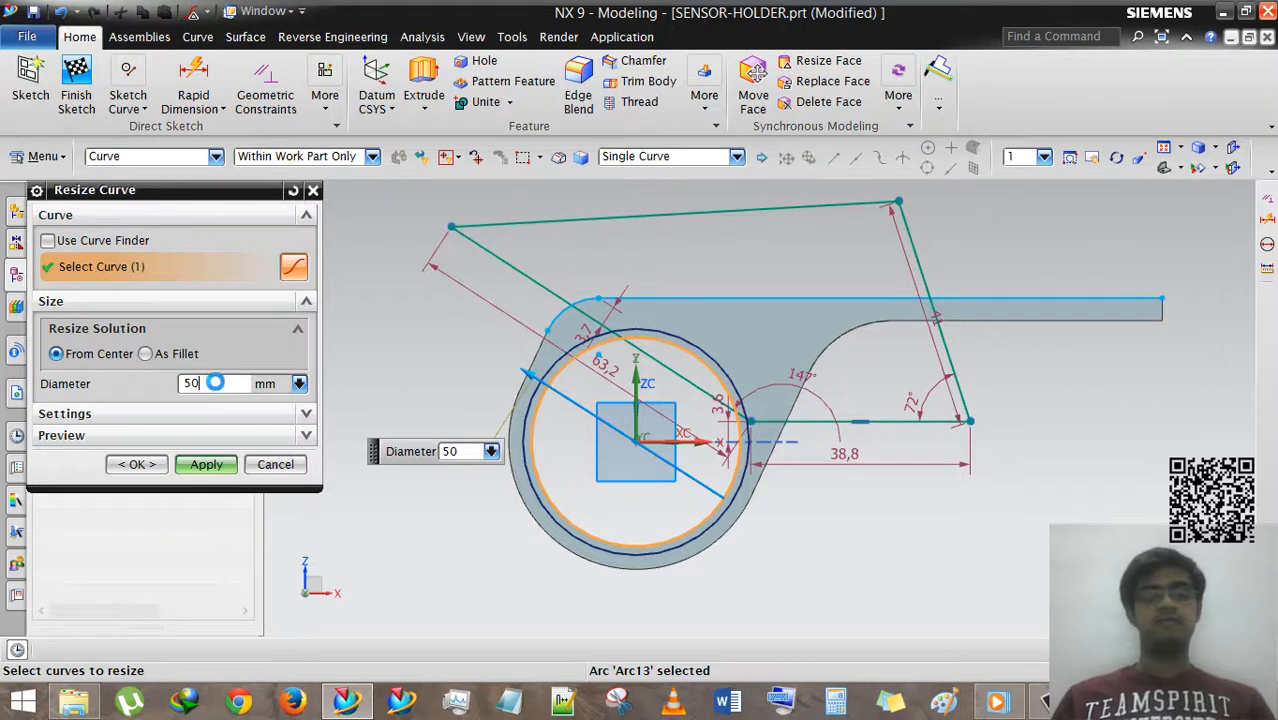
# - Switch the resize solution to As Fillet with a 30 mm radius, expand the settings, and complete the circle's resize
pyautogui.click(147, 354)
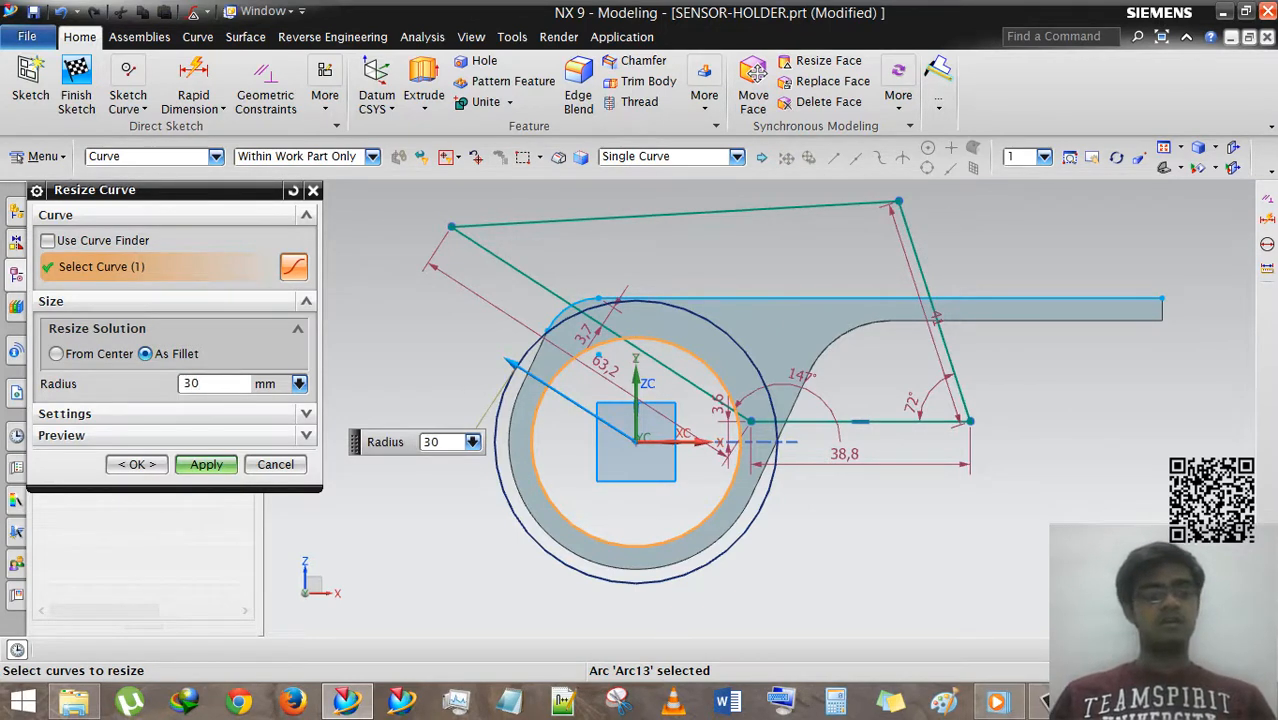
pyautogui.press('Return')
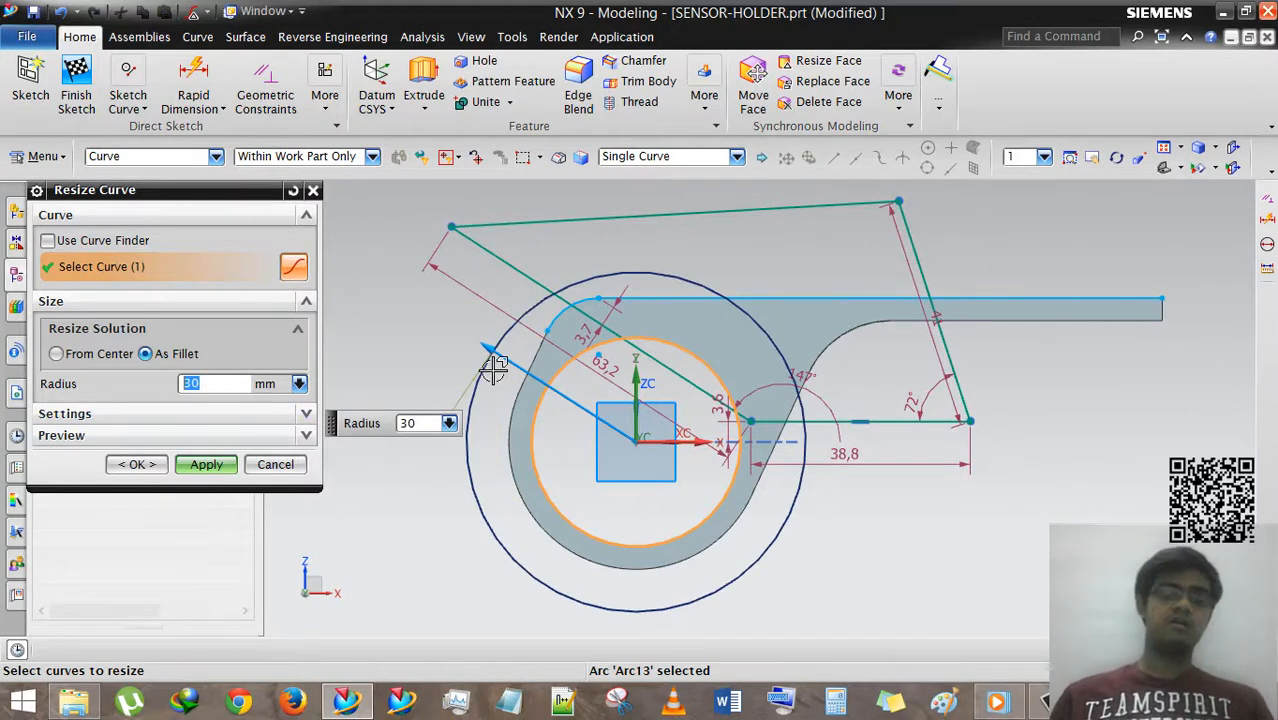
pyautogui.click(150, 413)
pyautogui.click(137, 502)
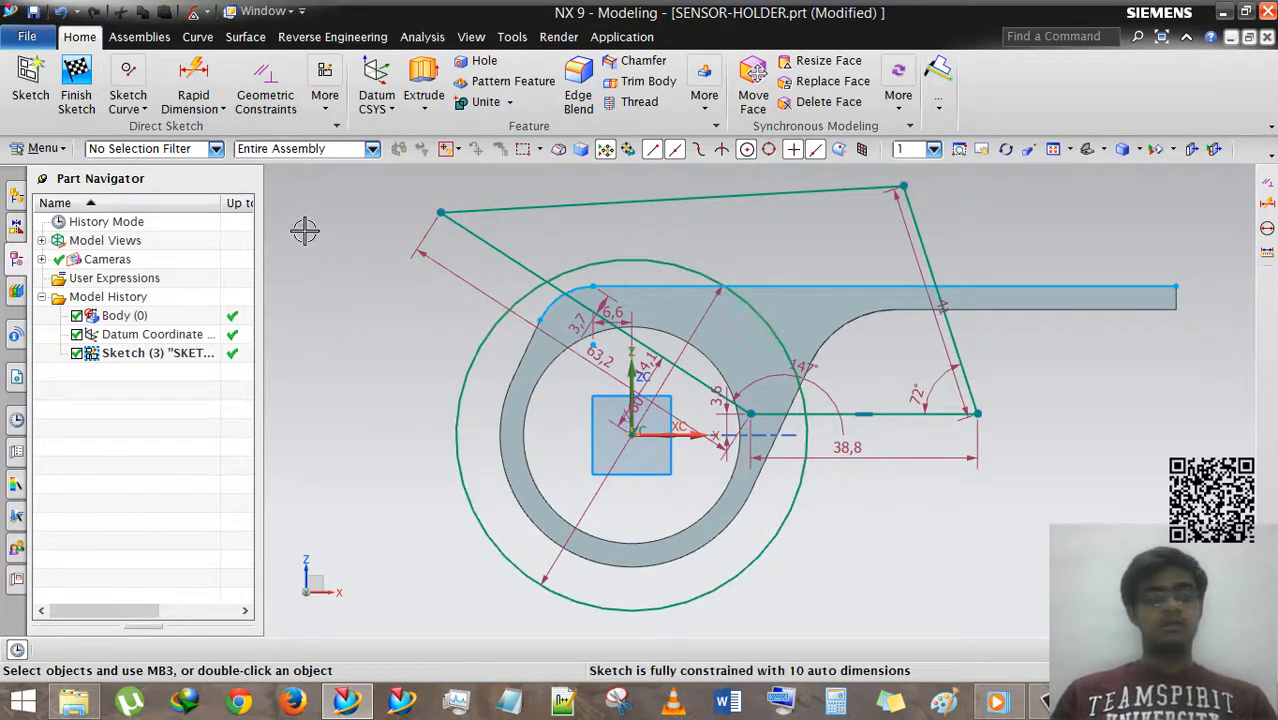
# - Delete the projected corner arc at the upper left of the holder using Delete Curve with Heal enabled
pyautogui.click(140, 108)
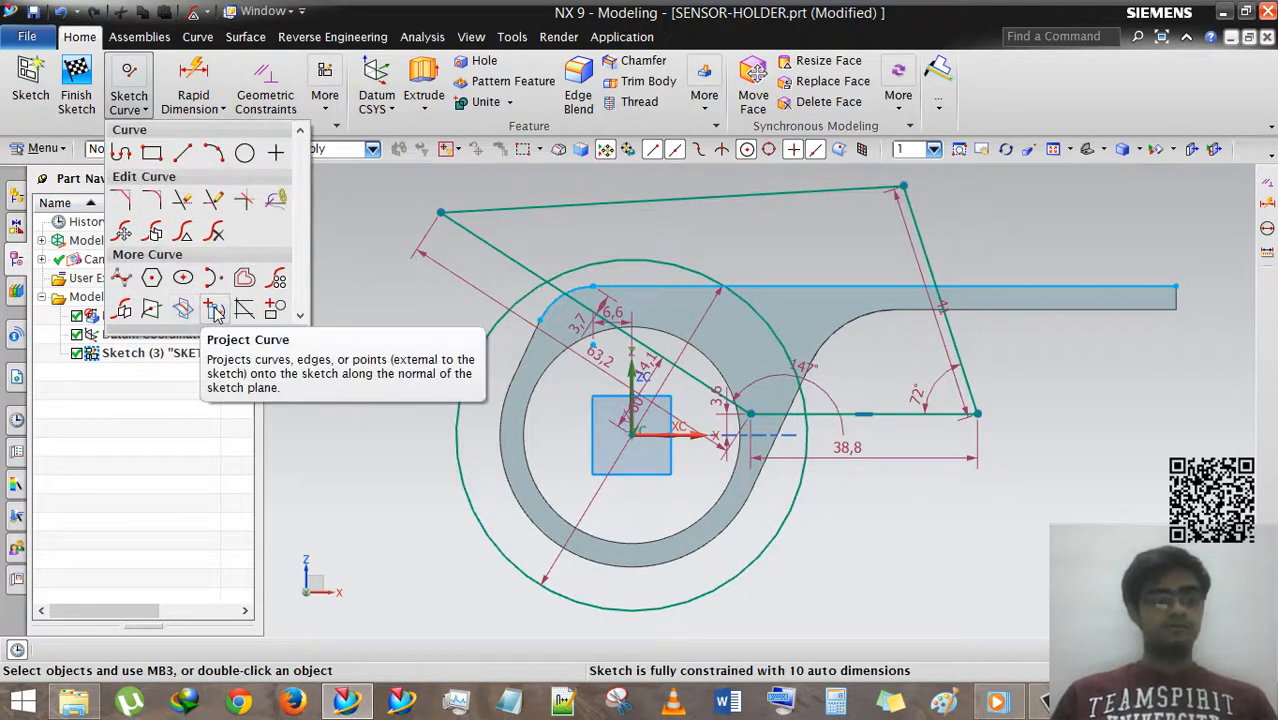
pyautogui.click(385, 307)
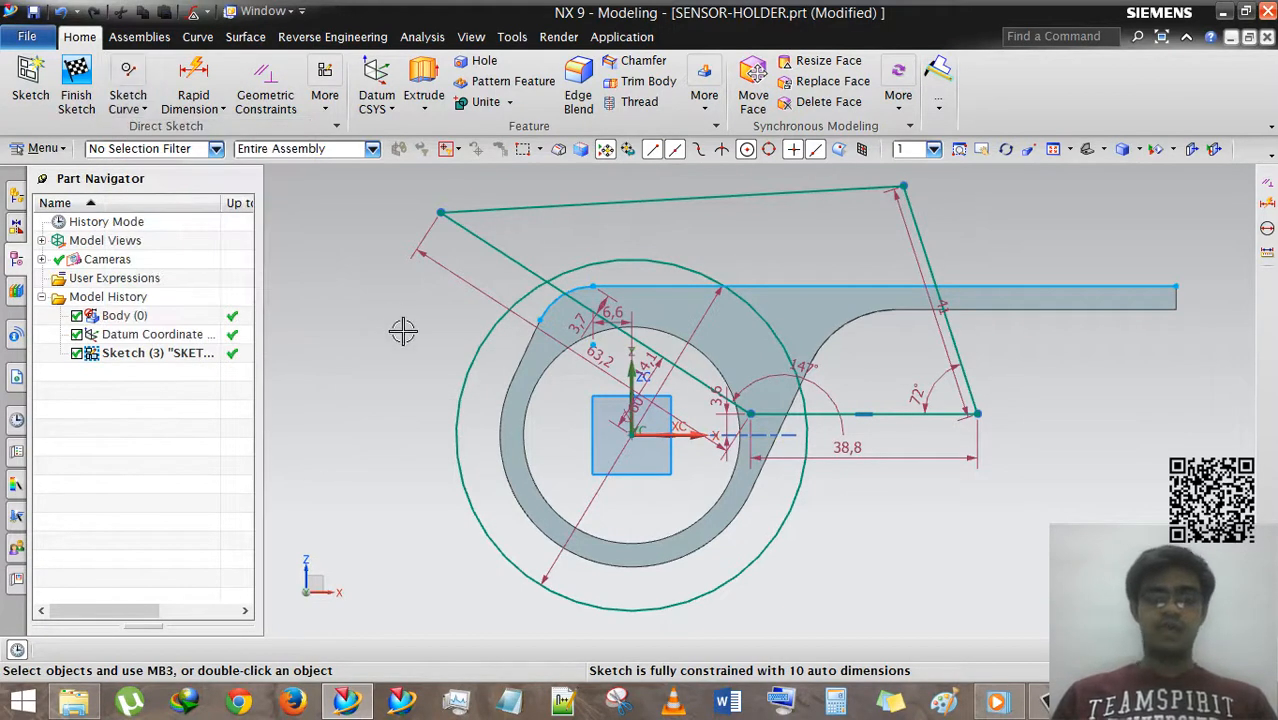
pyautogui.click(140, 108)
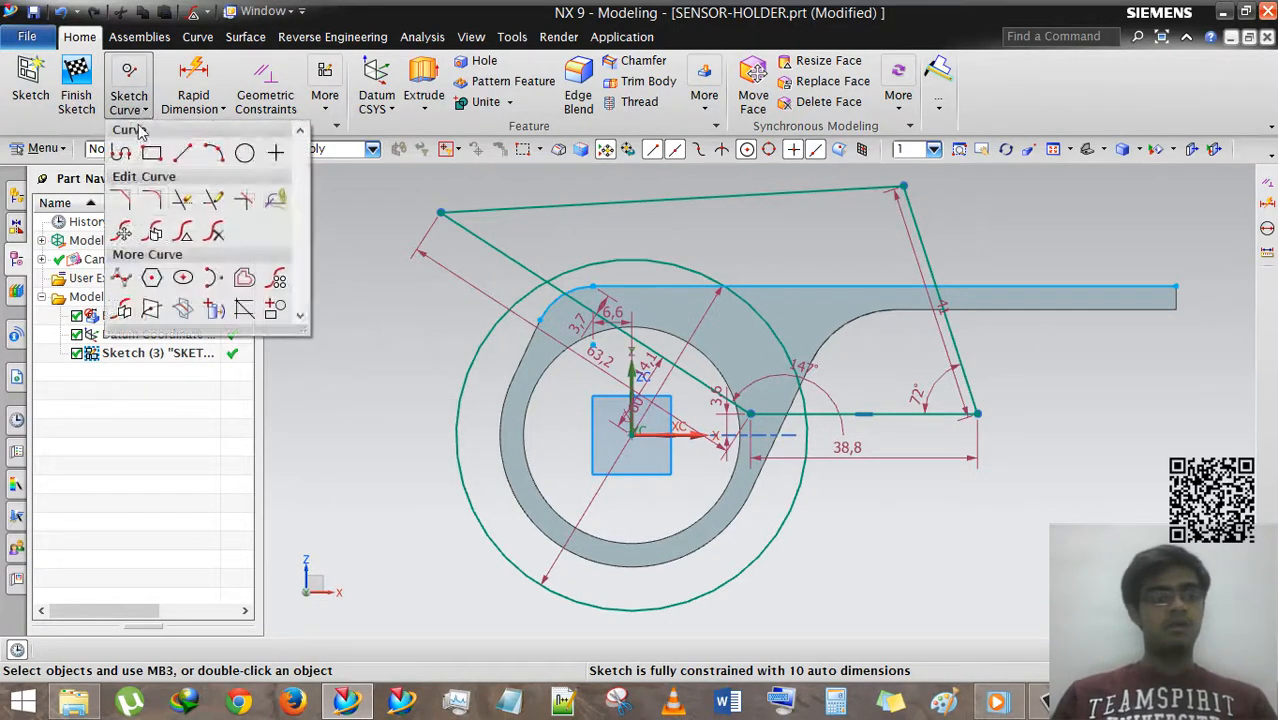
pyautogui.click(215, 234)
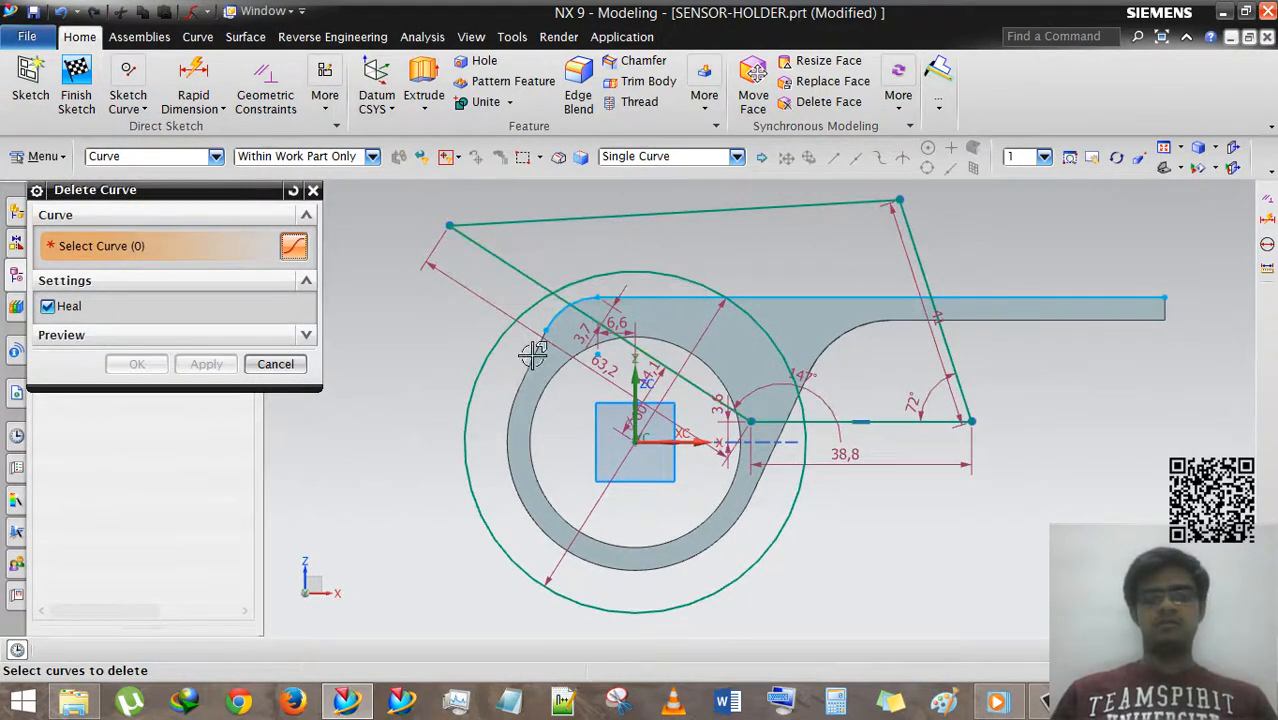
pyautogui.click(549, 314)
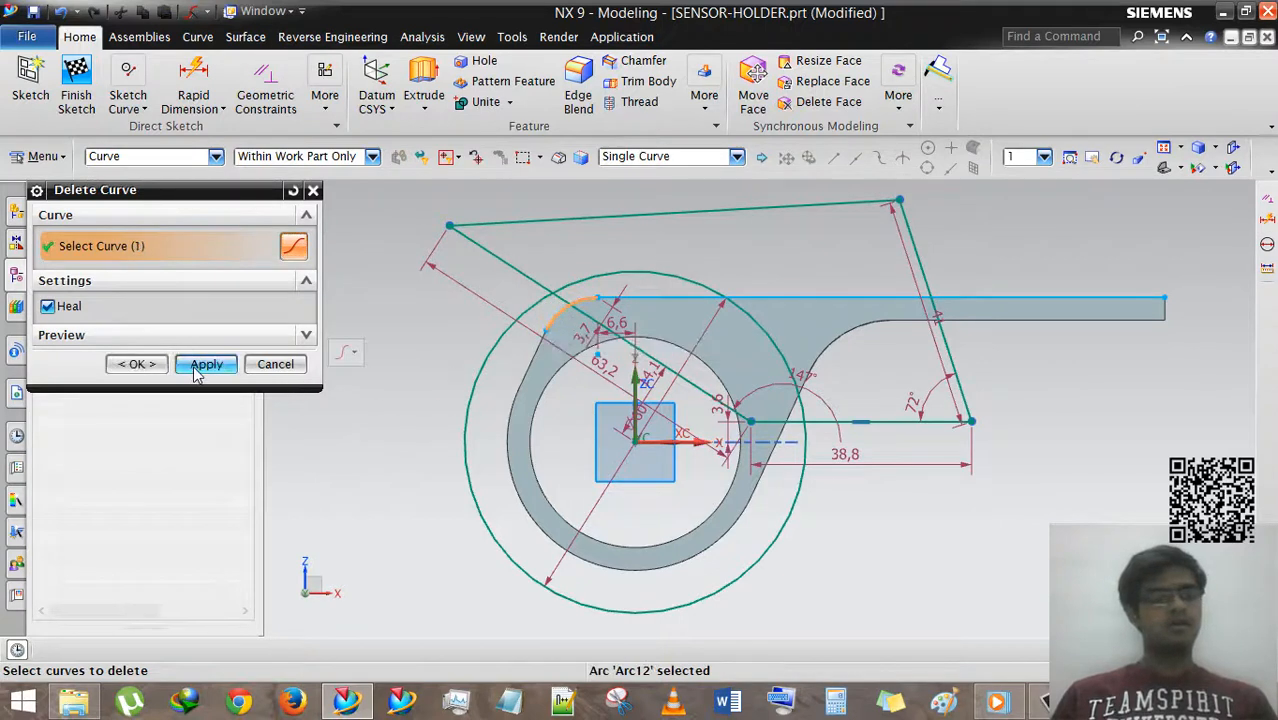
pyautogui.click(199, 367)
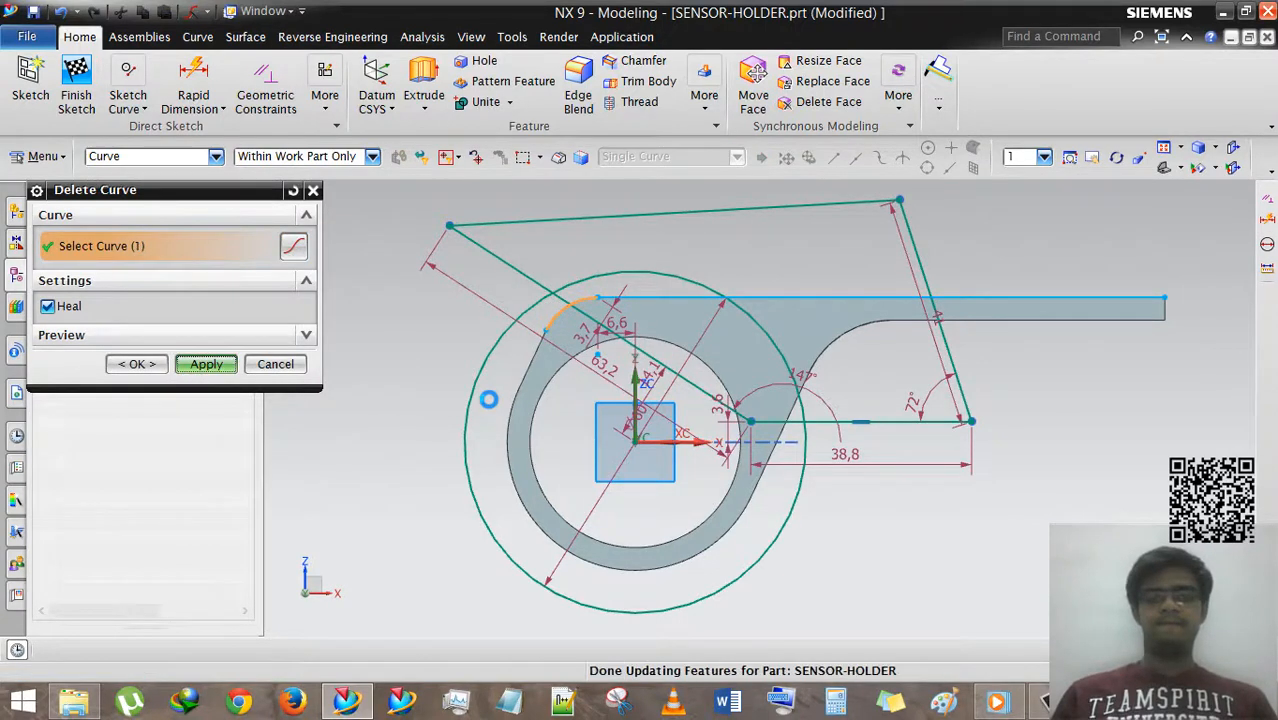
# - Preview deleting the profile's left slanted line with Heal enabled, and try deleting it with Heal turned off
pyautogui.click(612, 330)
pyautogui.scroll(-3, 787, 397)
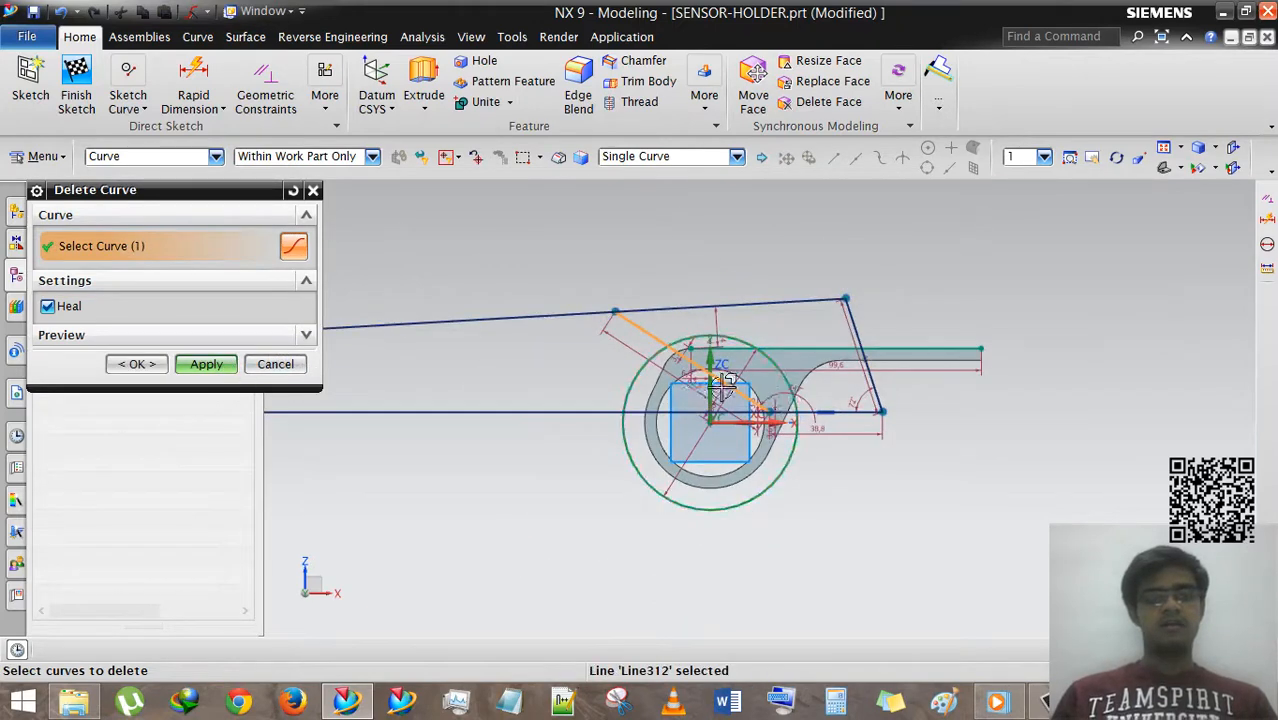
pyautogui.scroll(-5, 740, 380)
pyautogui.scroll(6, 676, 385)
pyautogui.scroll(-3, 690, 360)
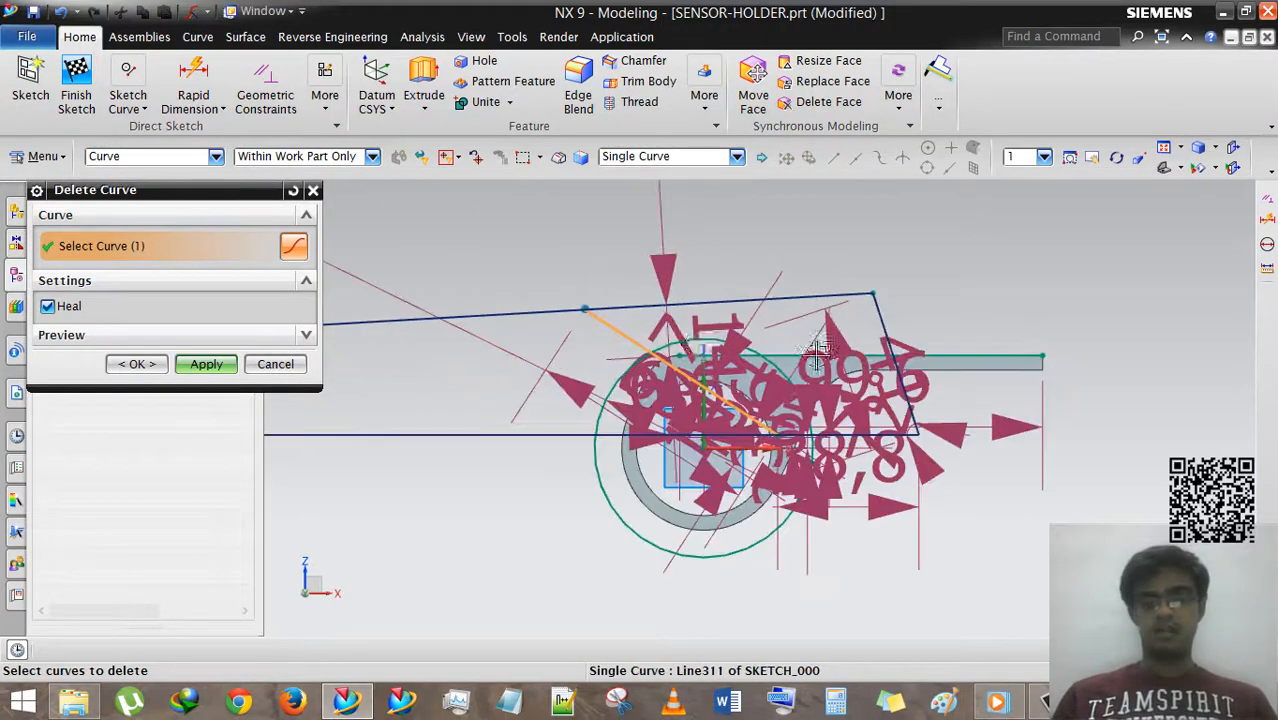
pyautogui.scroll(3, 808, 366)
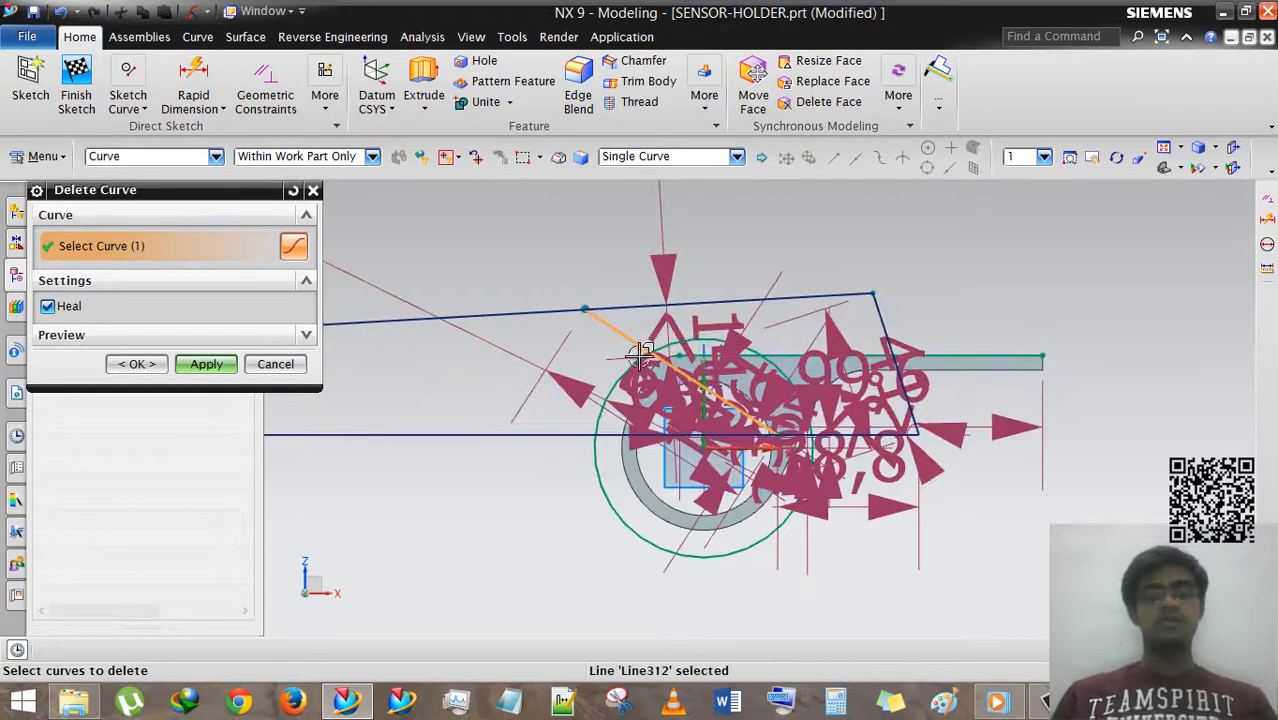
pyautogui.click(48, 307)
pyautogui.click(206, 364)
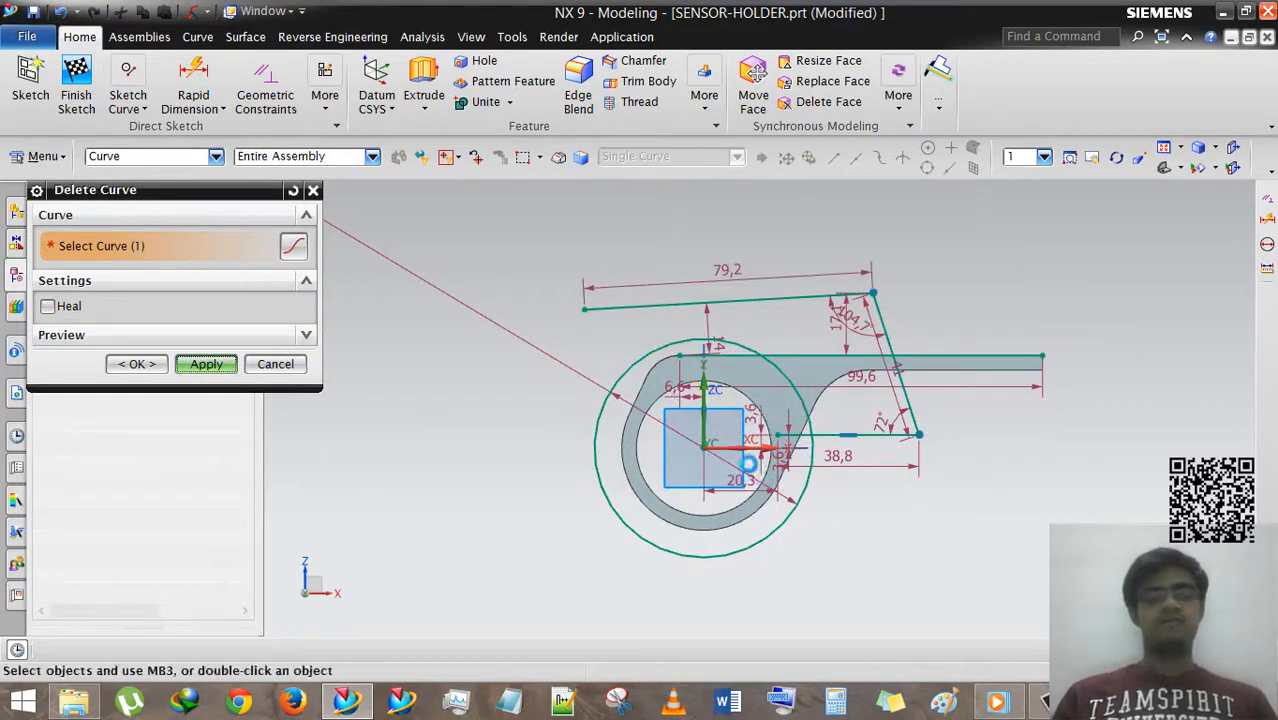
pyautogui.click(273, 366)
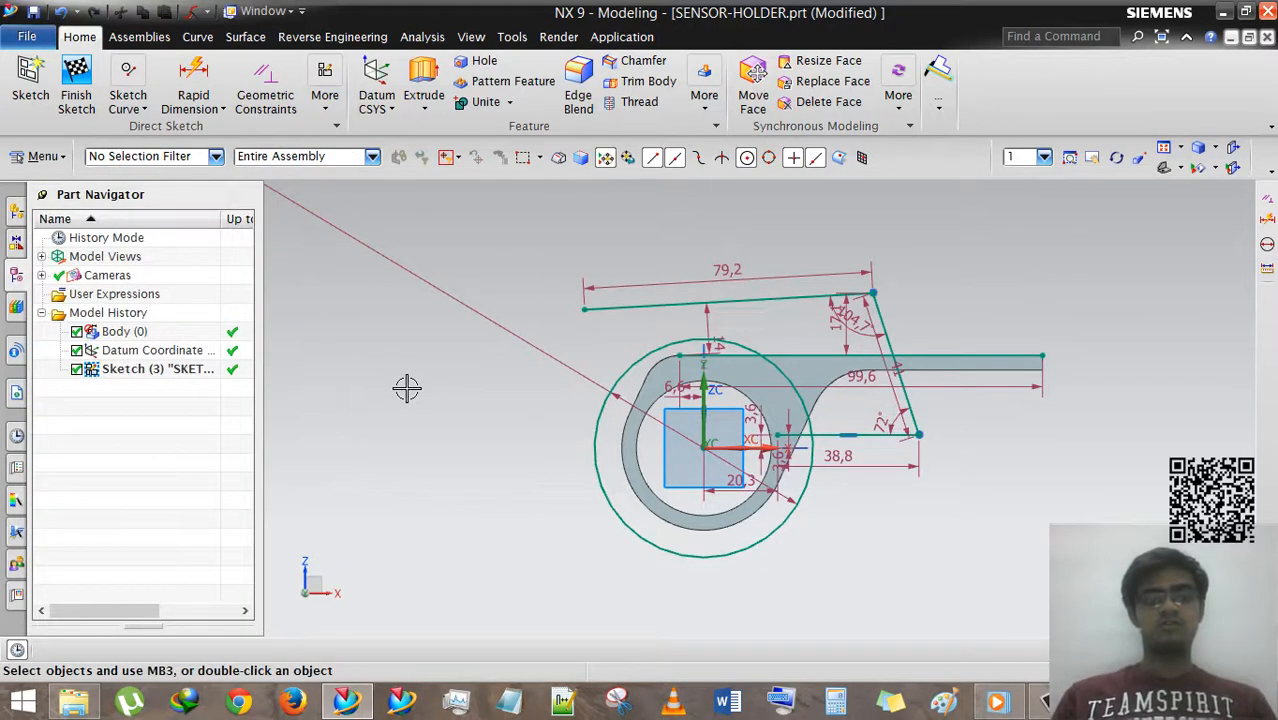
# - Delete the profile's left slanted line using Delete Curve with Heal enabled, and inspect where the extended adjacent lines meet
pyautogui.click(124, 110)
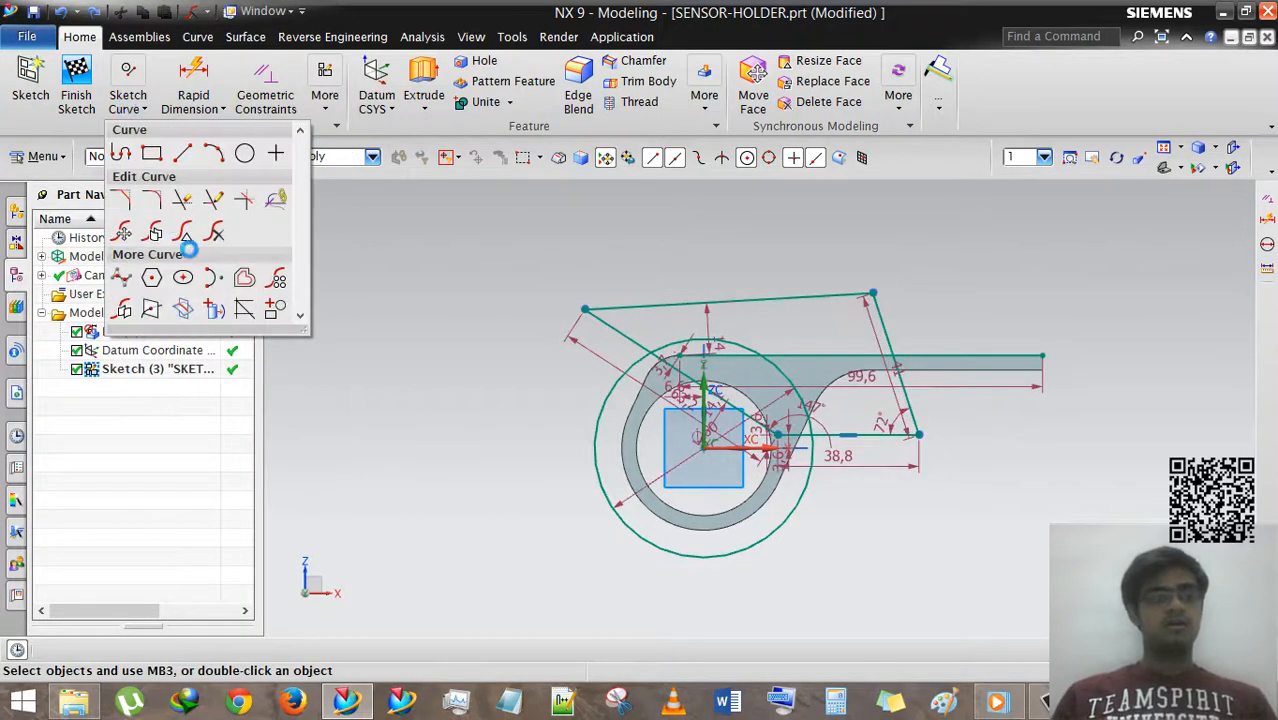
pyautogui.click(215, 233)
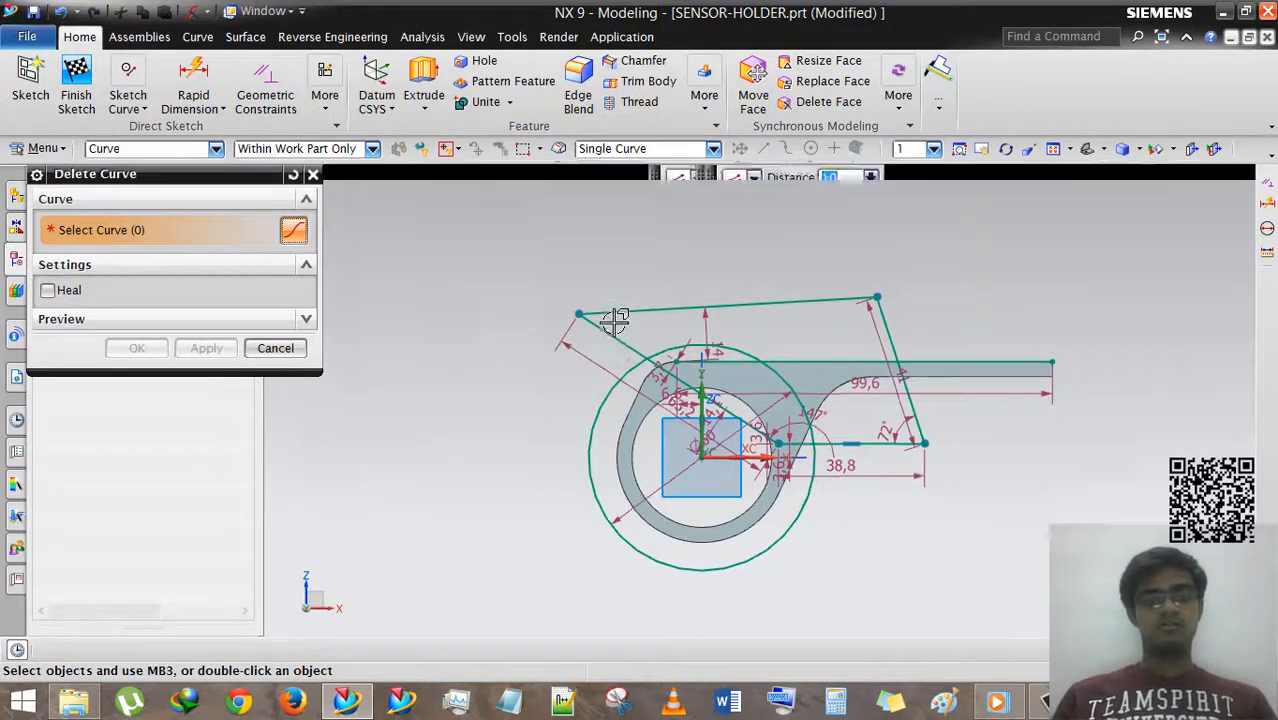
pyautogui.click(614, 325)
pyautogui.click(48, 306)
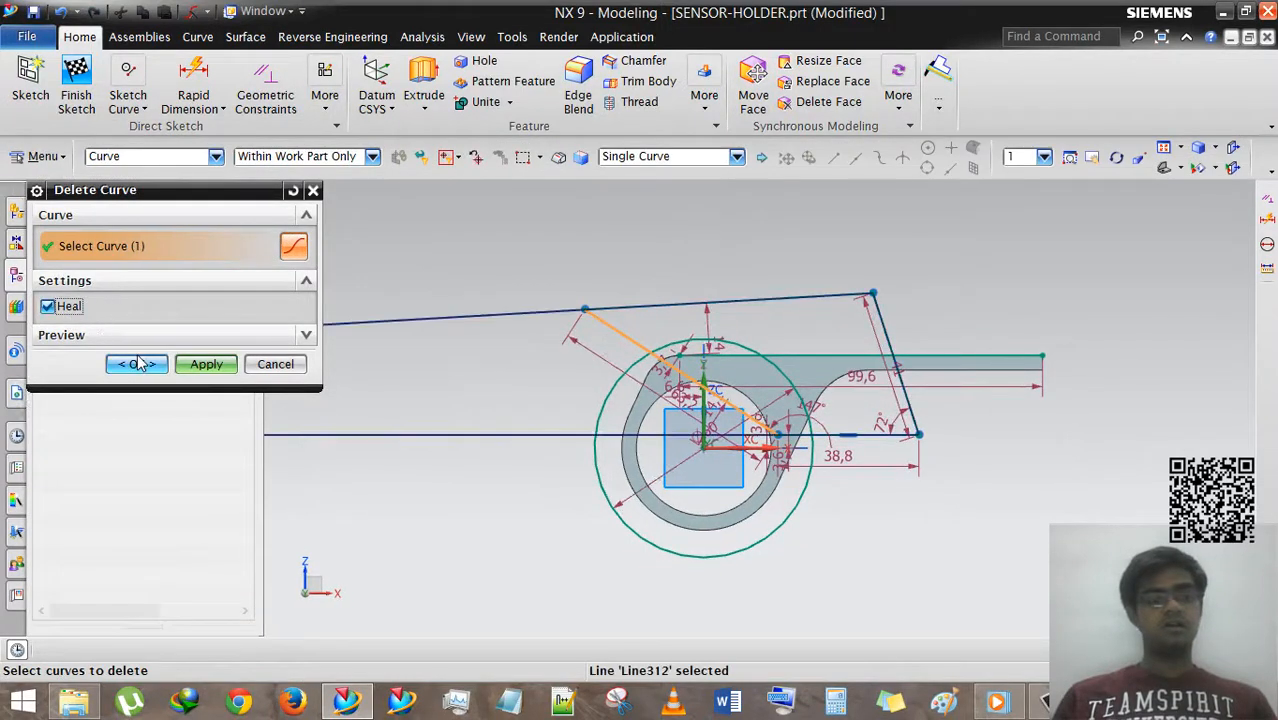
pyautogui.click(136, 364)
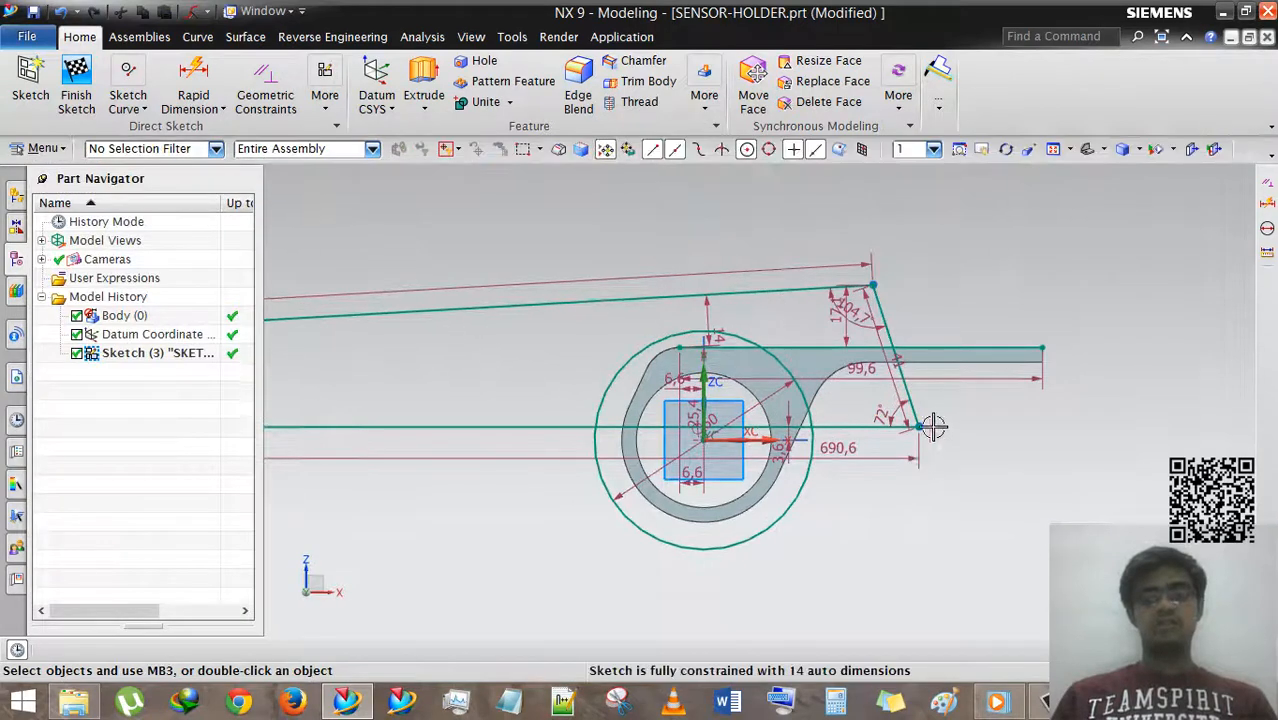
pyautogui.scroll(-5, 1094, 366)
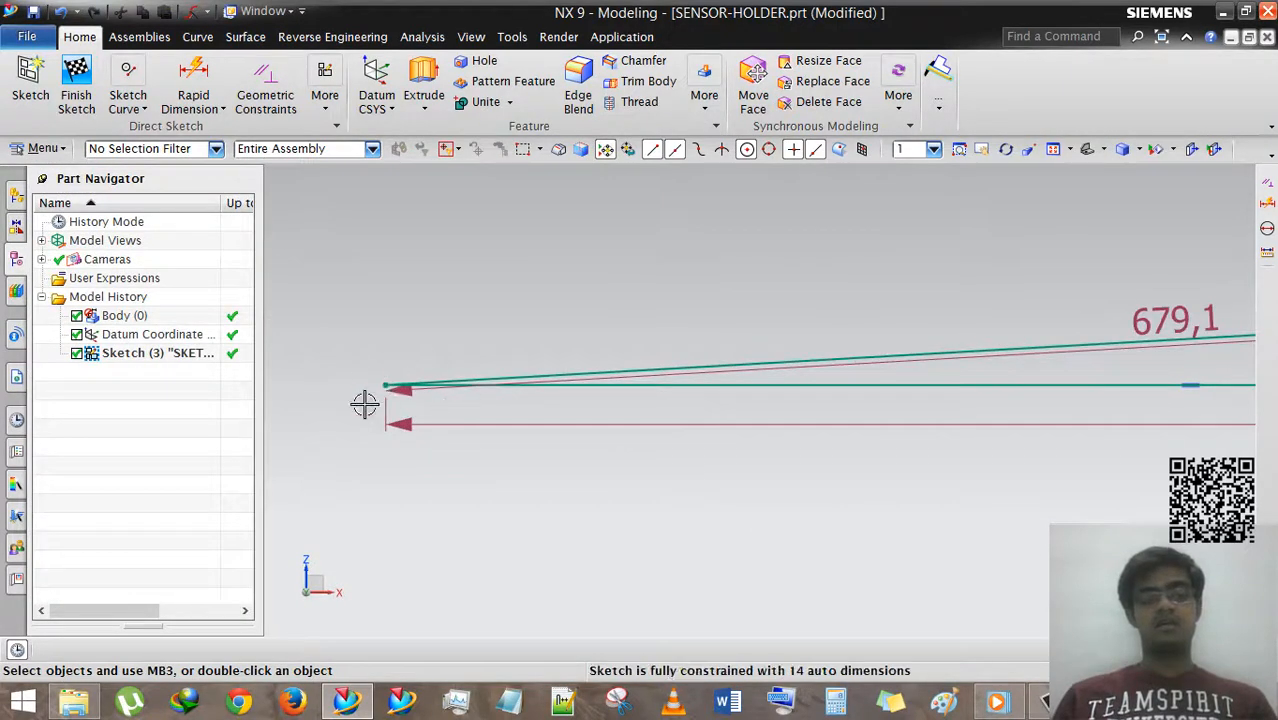
pyautogui.scroll(-3, 365, 380)
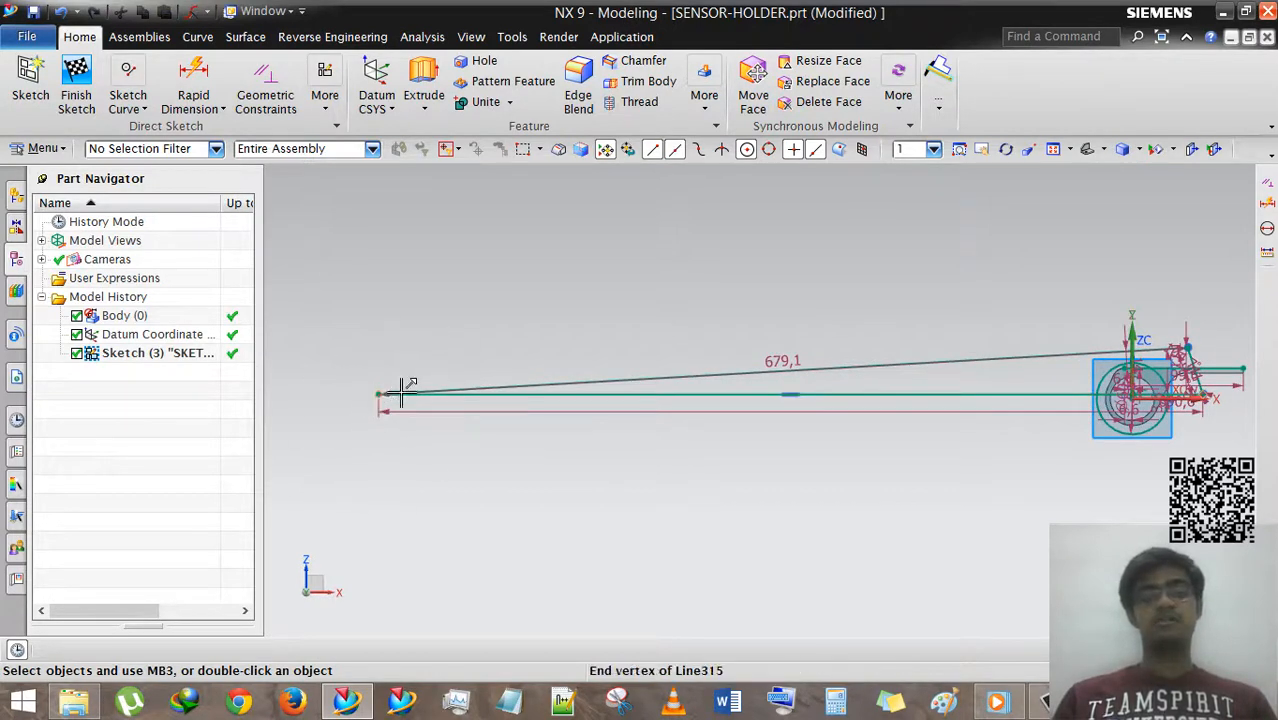
pyautogui.scroll(7, 1224, 356)
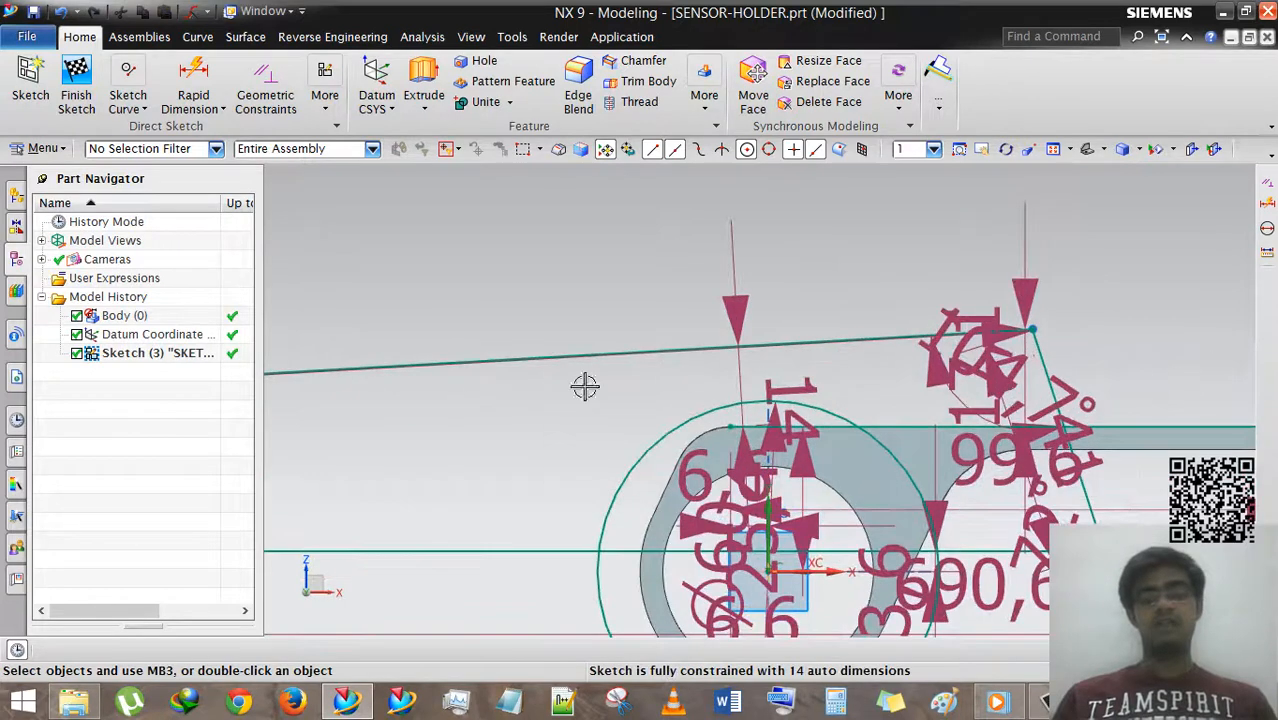
pyautogui.scroll(-1, 614, 280)
pyautogui.scroll(-1, 614, 280)
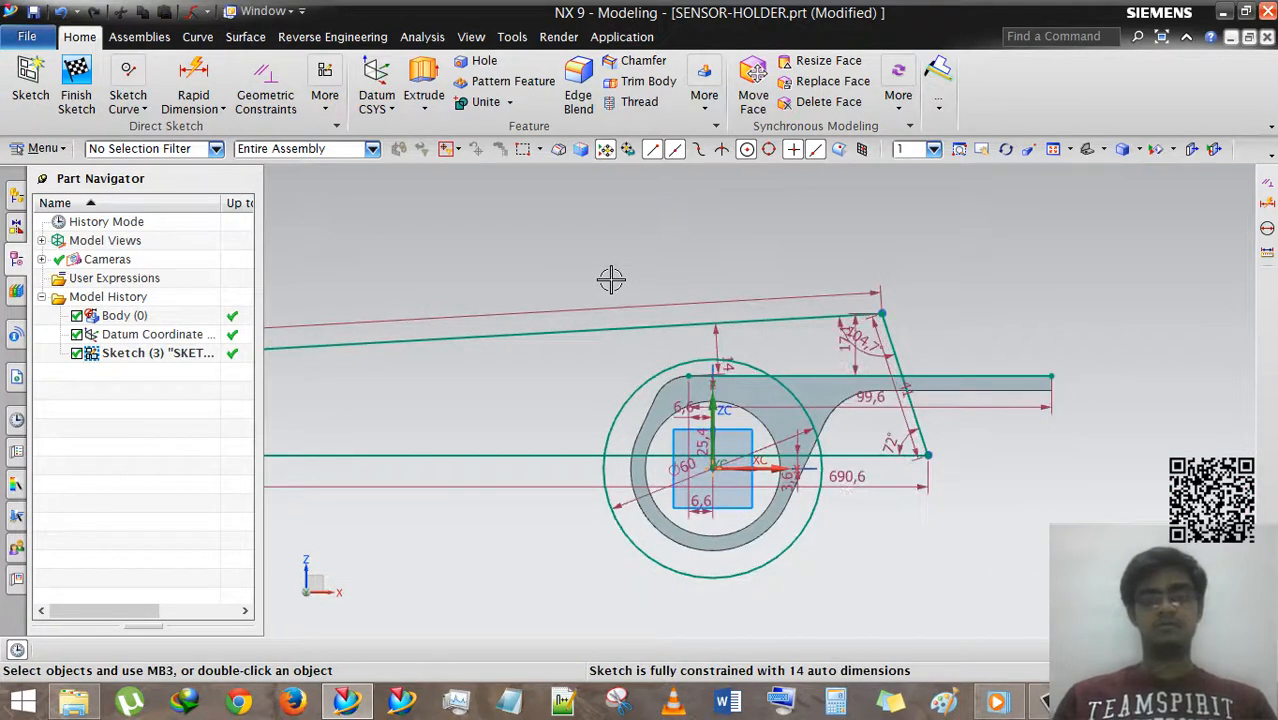